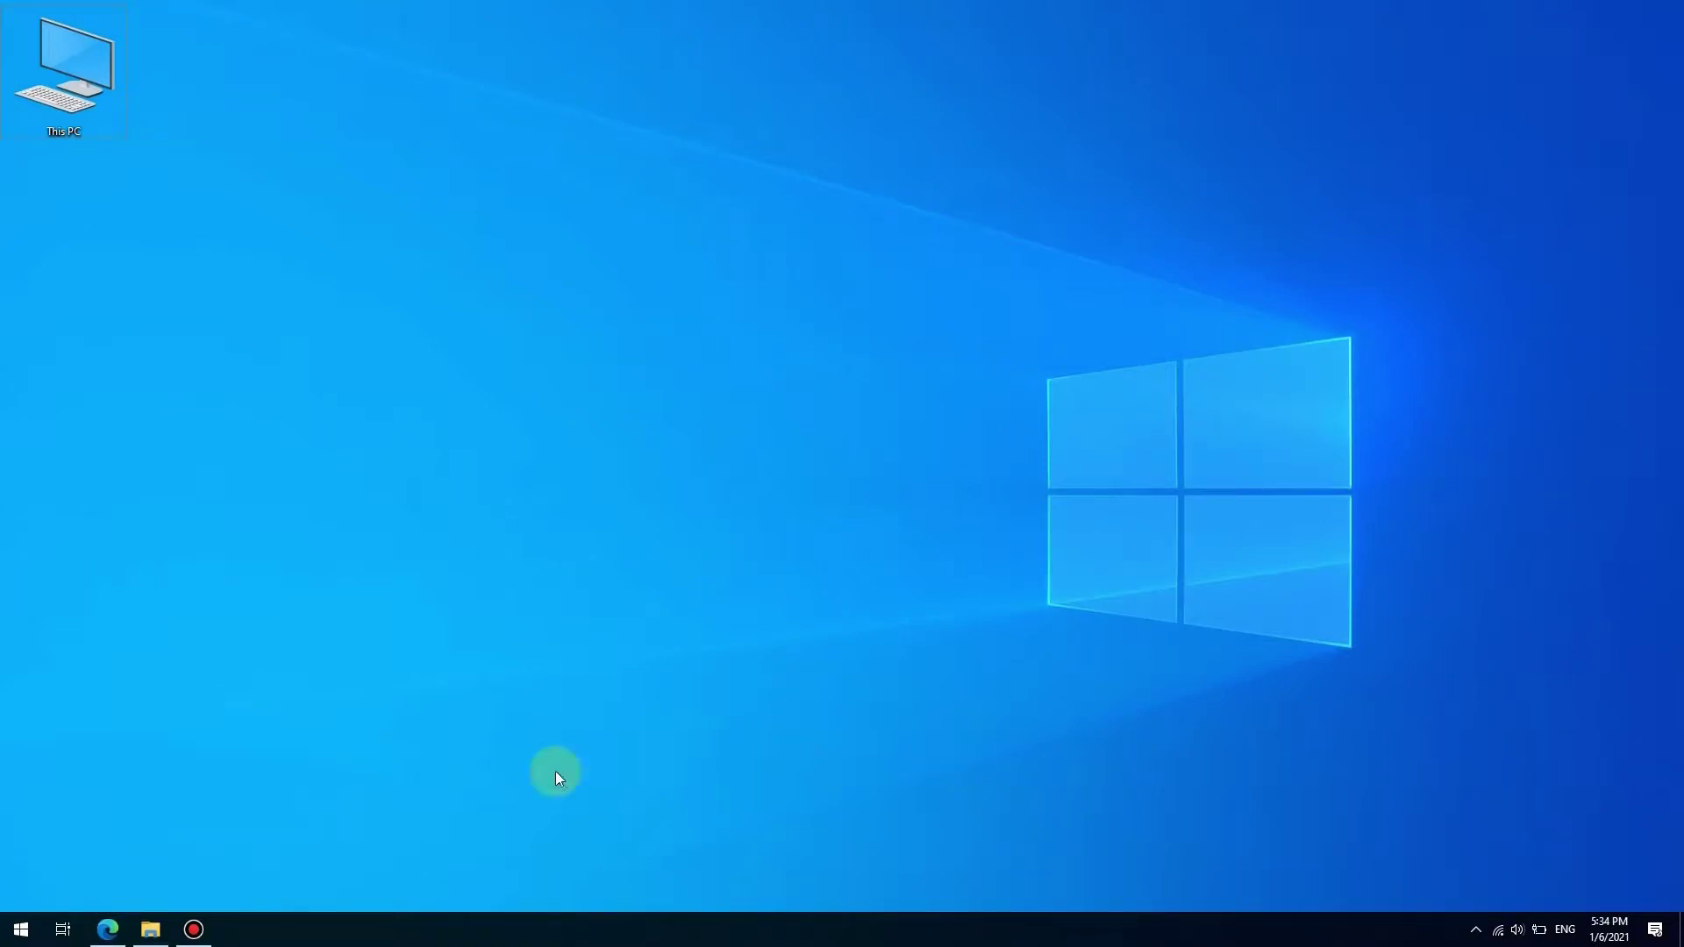
- Launch Edge from the taskbar, landing on the apkpure.com home page
left_click(123, 929)
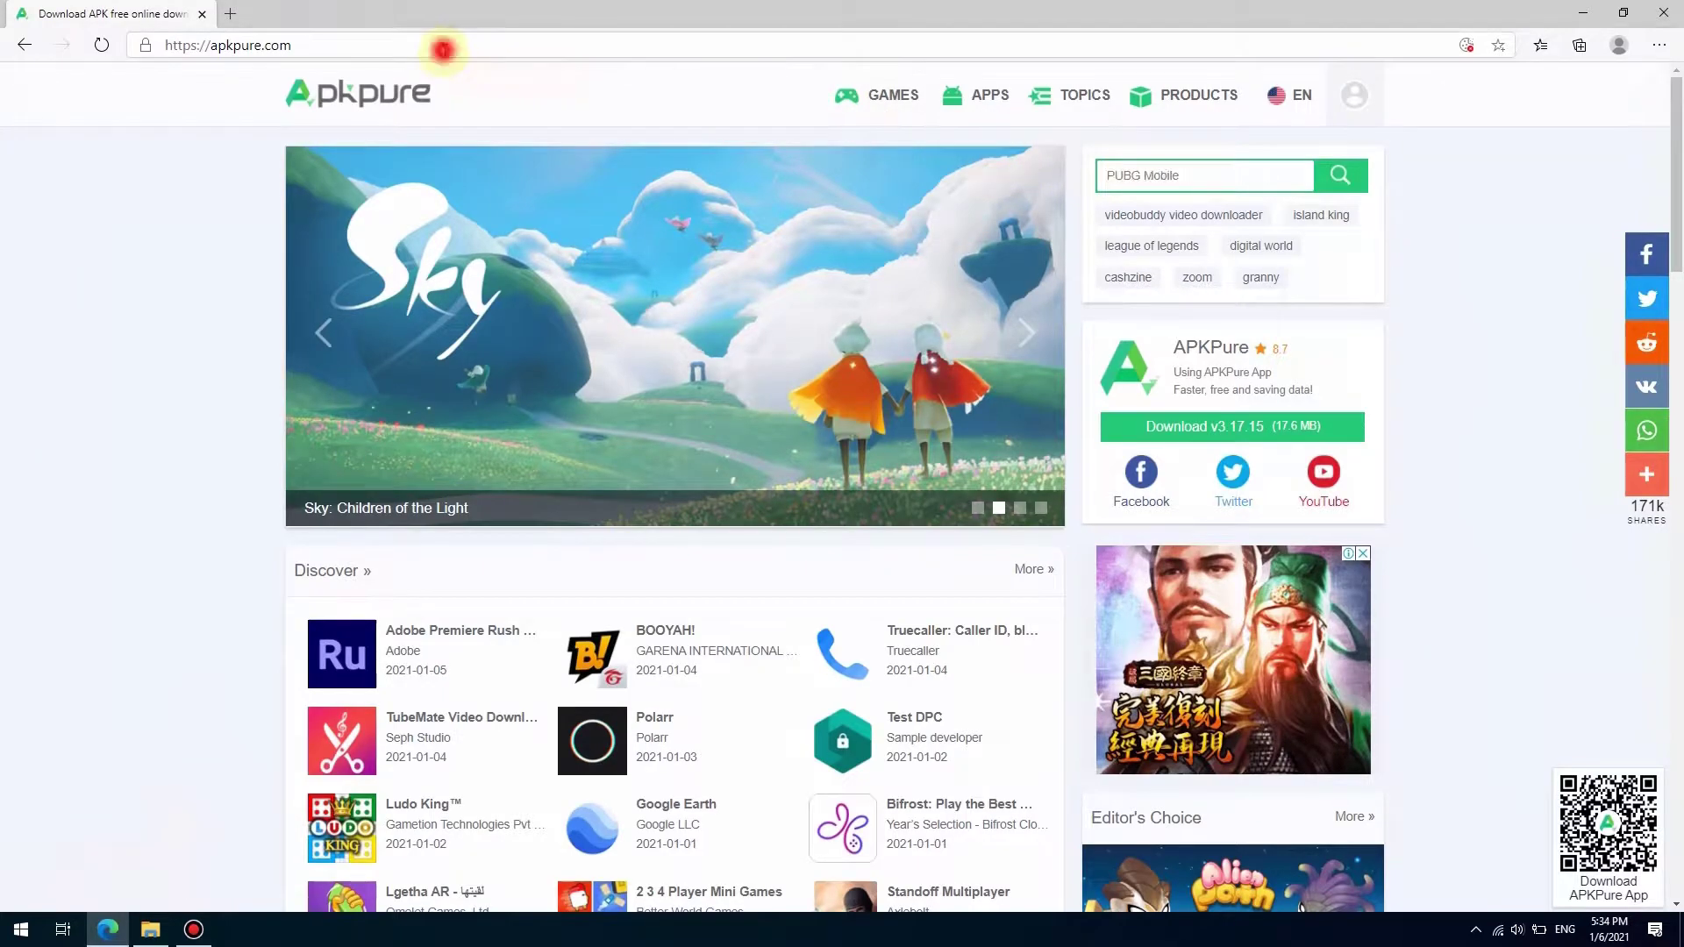
- Search APKPure for 'usb camera', returning 47 apps
left_click(445, 50)
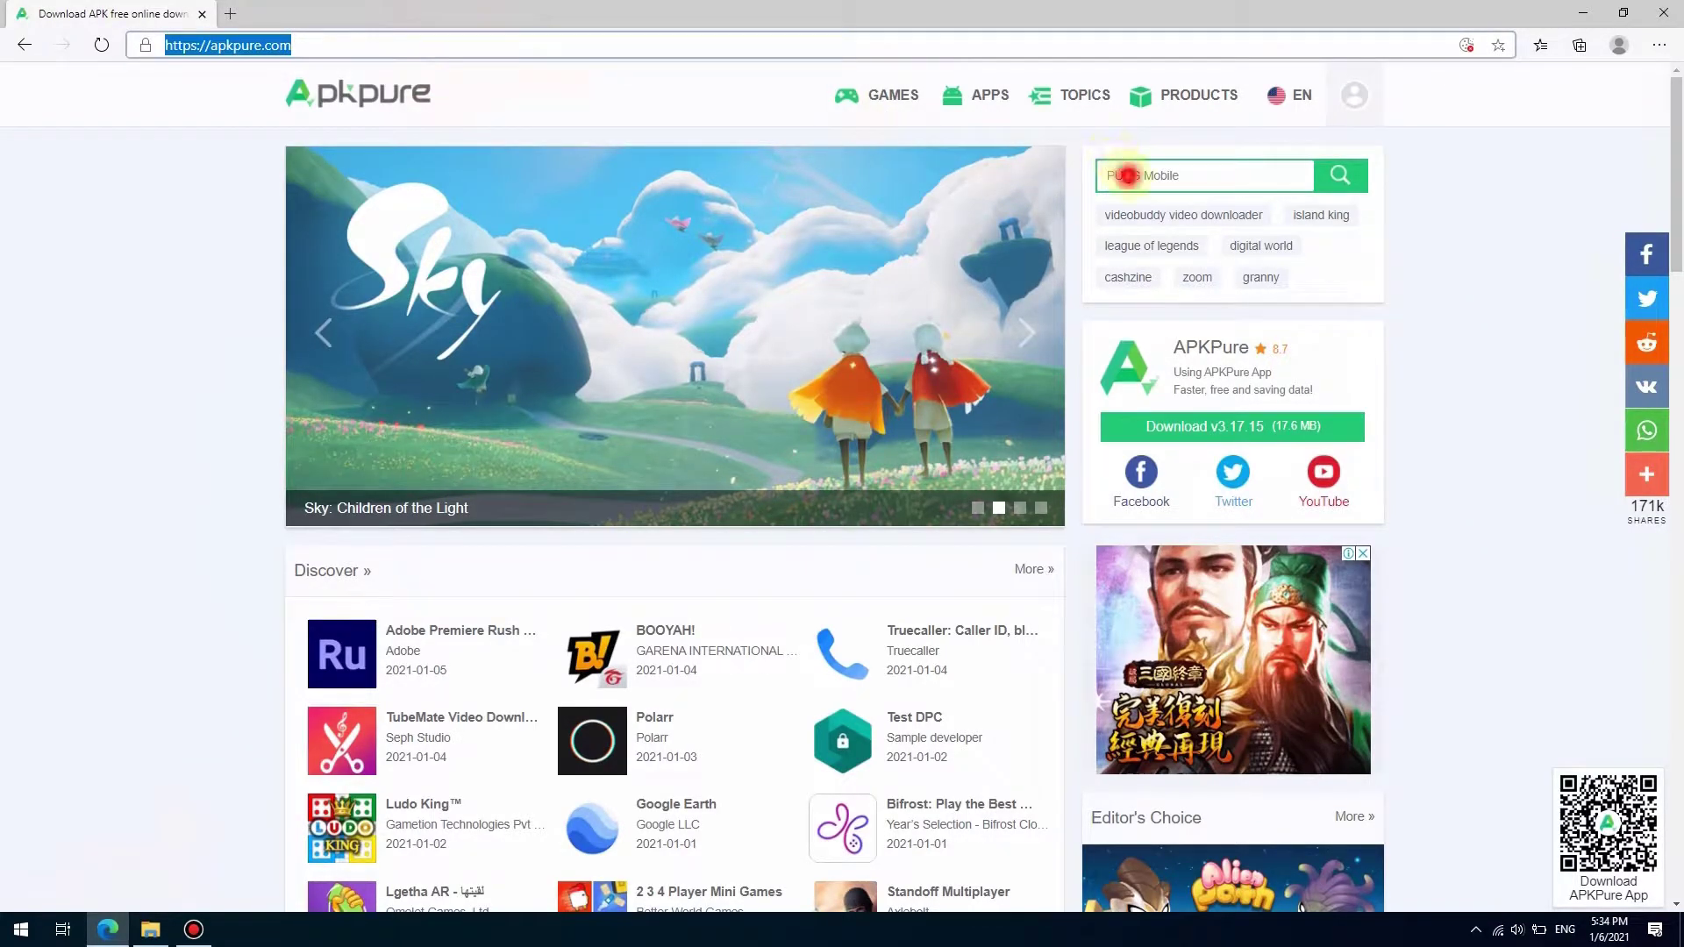
left_click(1129, 175)
type("usb camera")
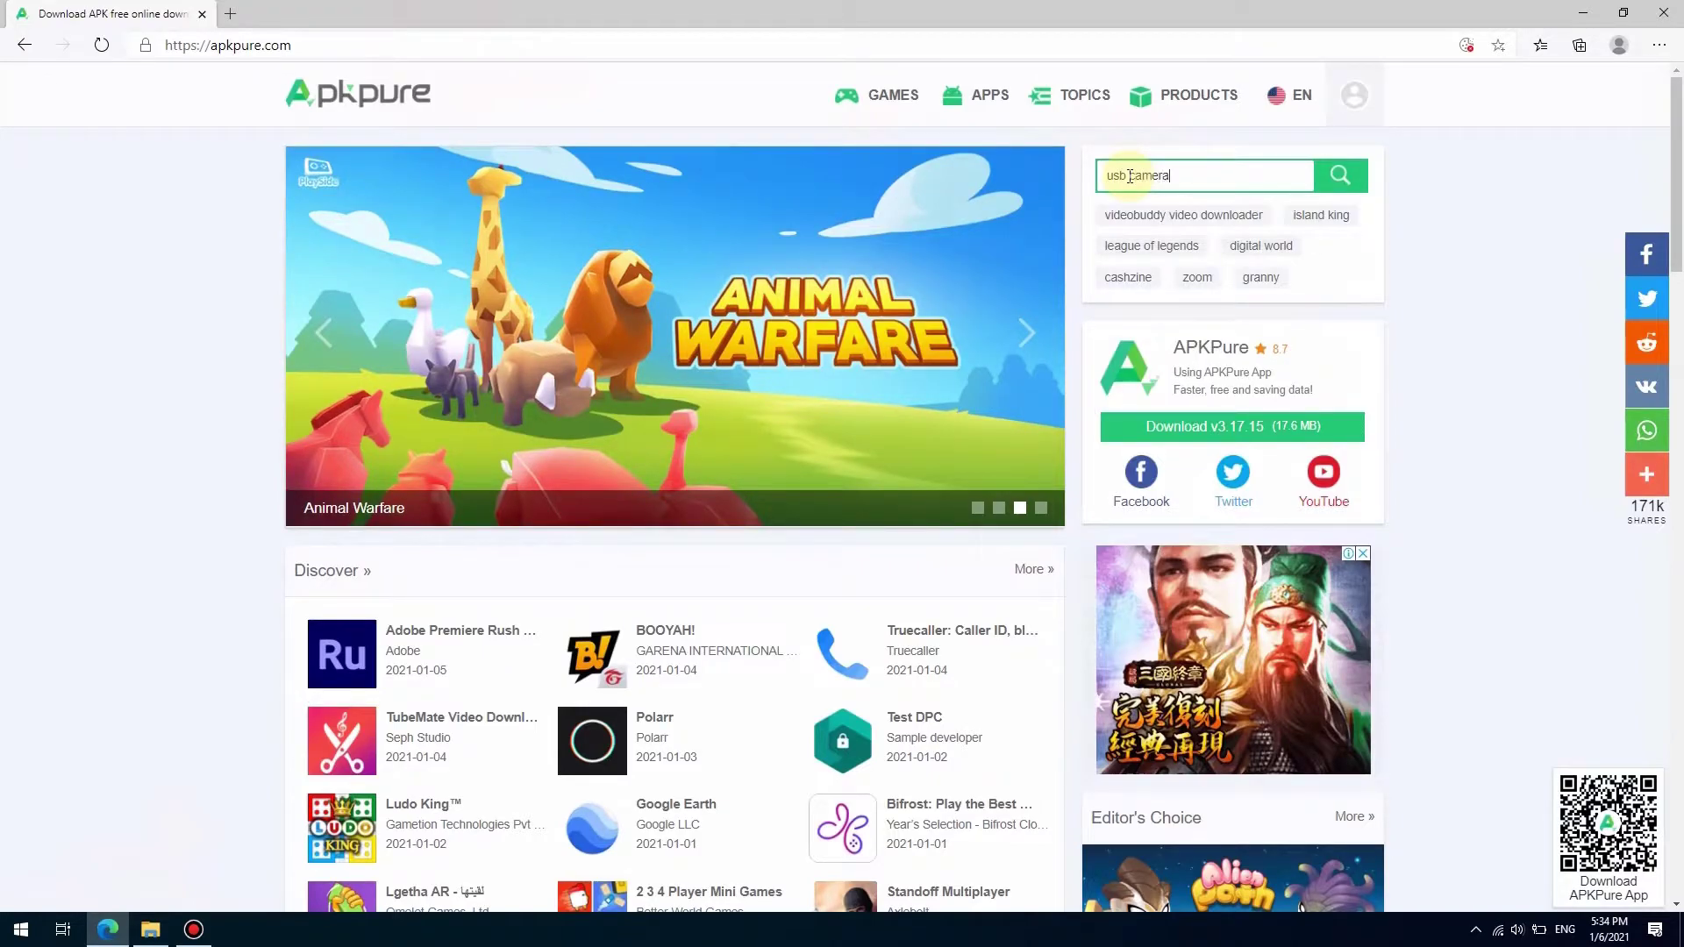
key("Return")
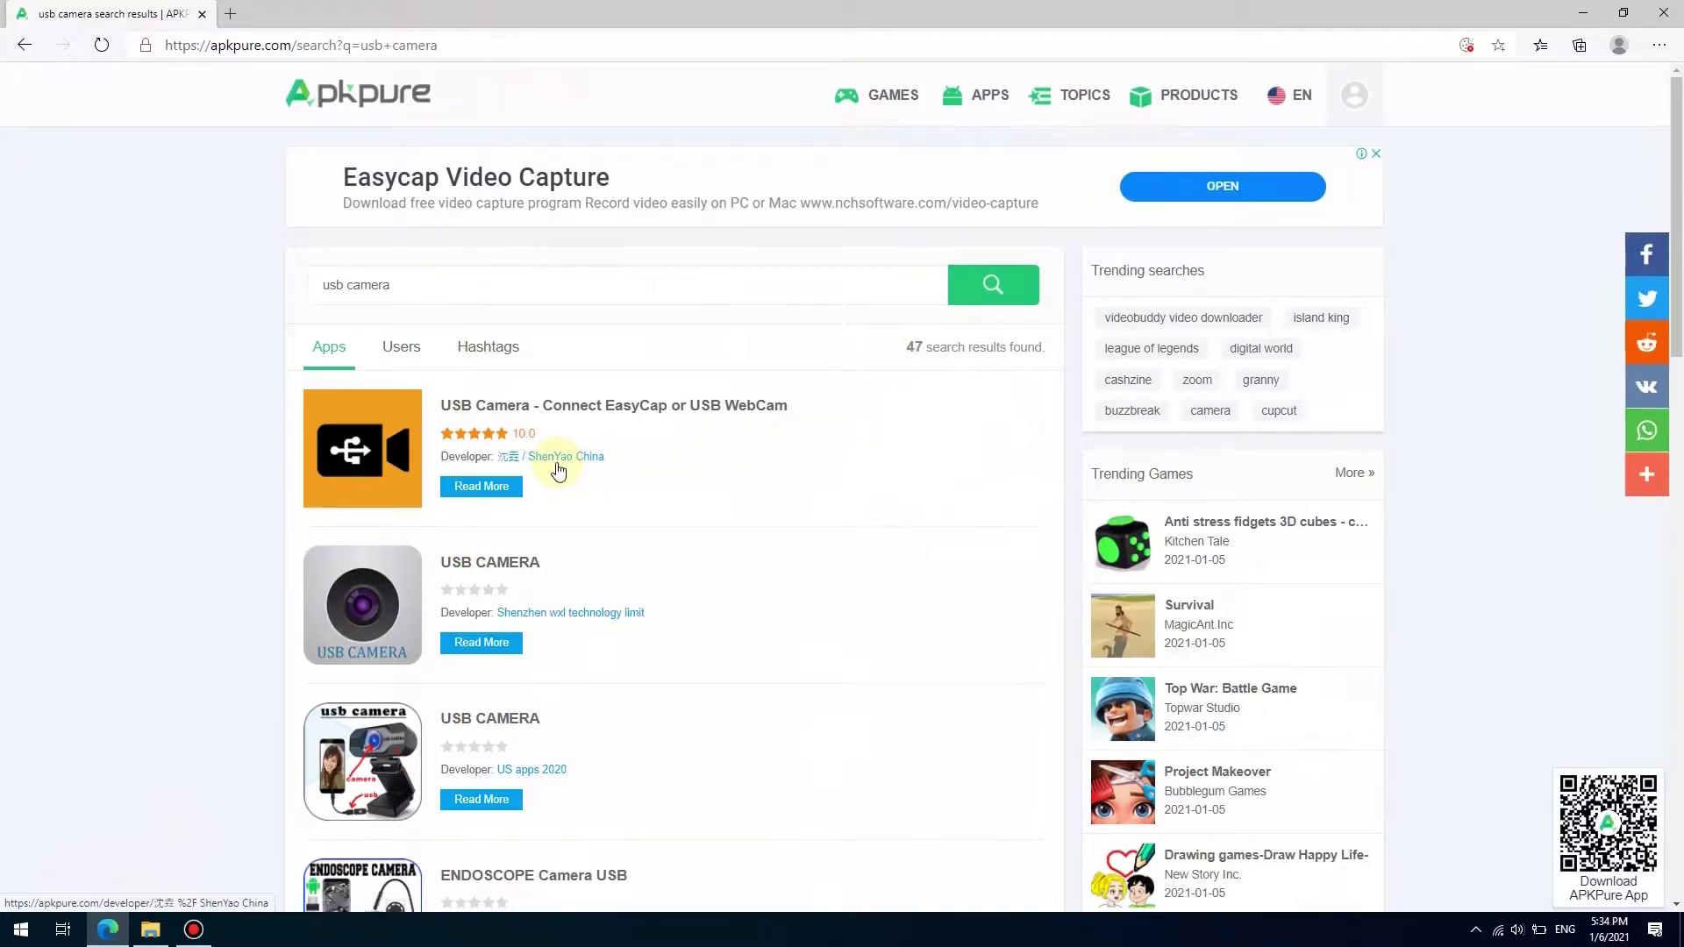
- Download the USB Camera Connect EasyCap APK v10.0.6 (25.2 MB), dismissing the ad overlay
left_click(538, 407)
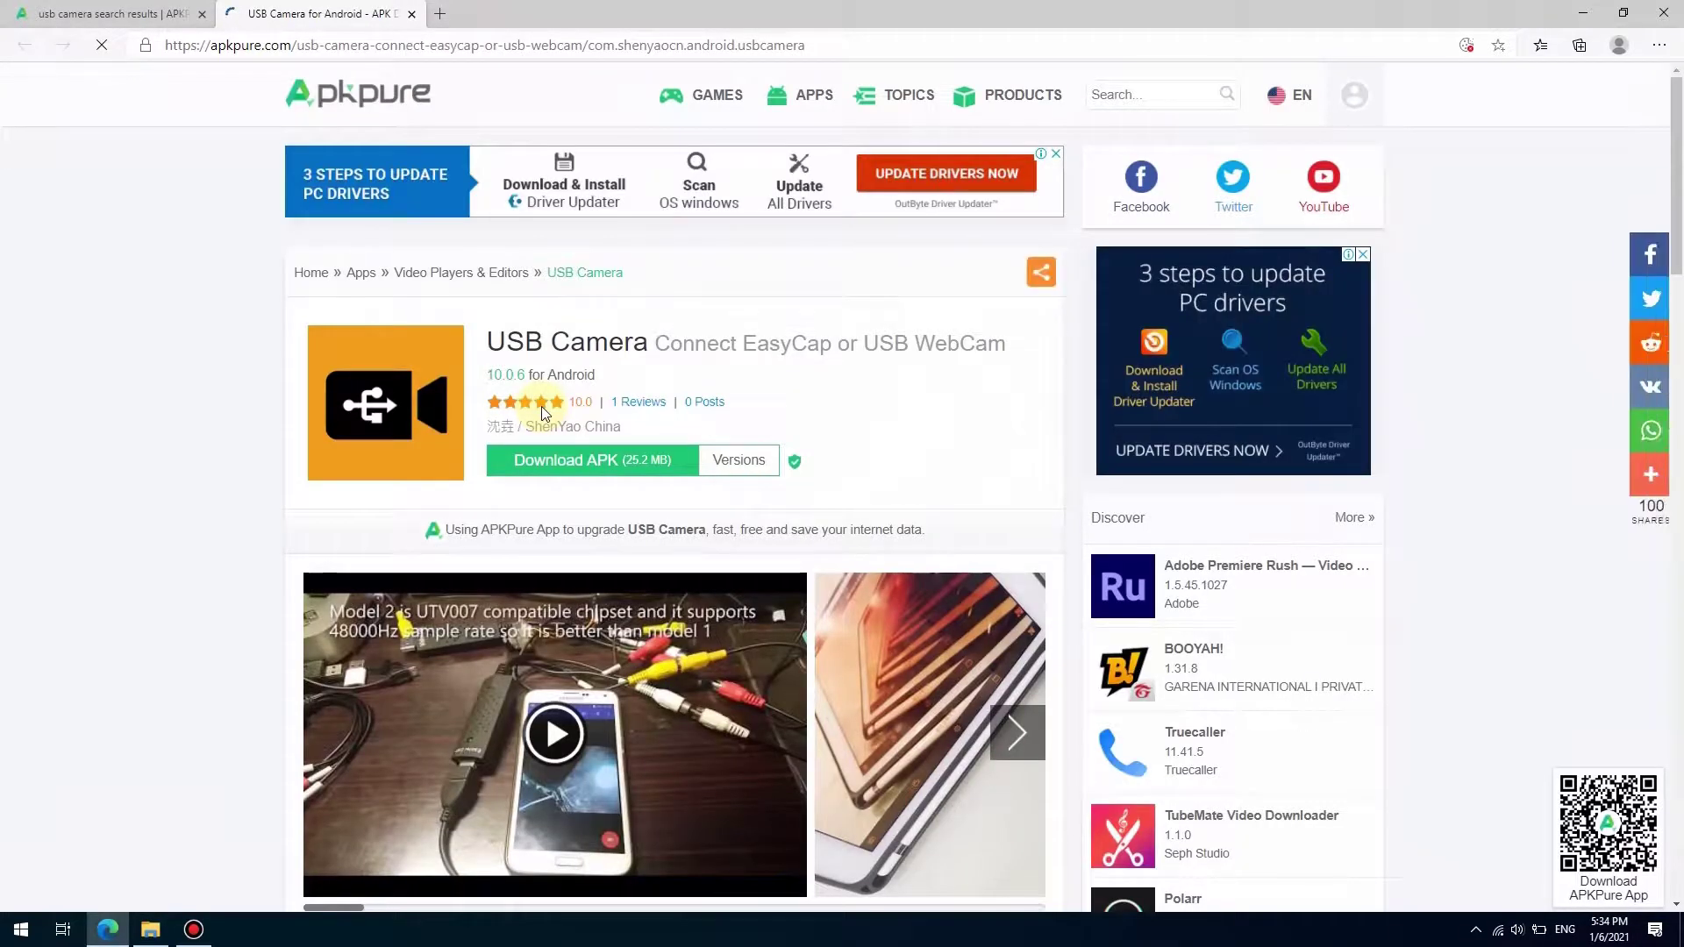
left_click(628, 477)
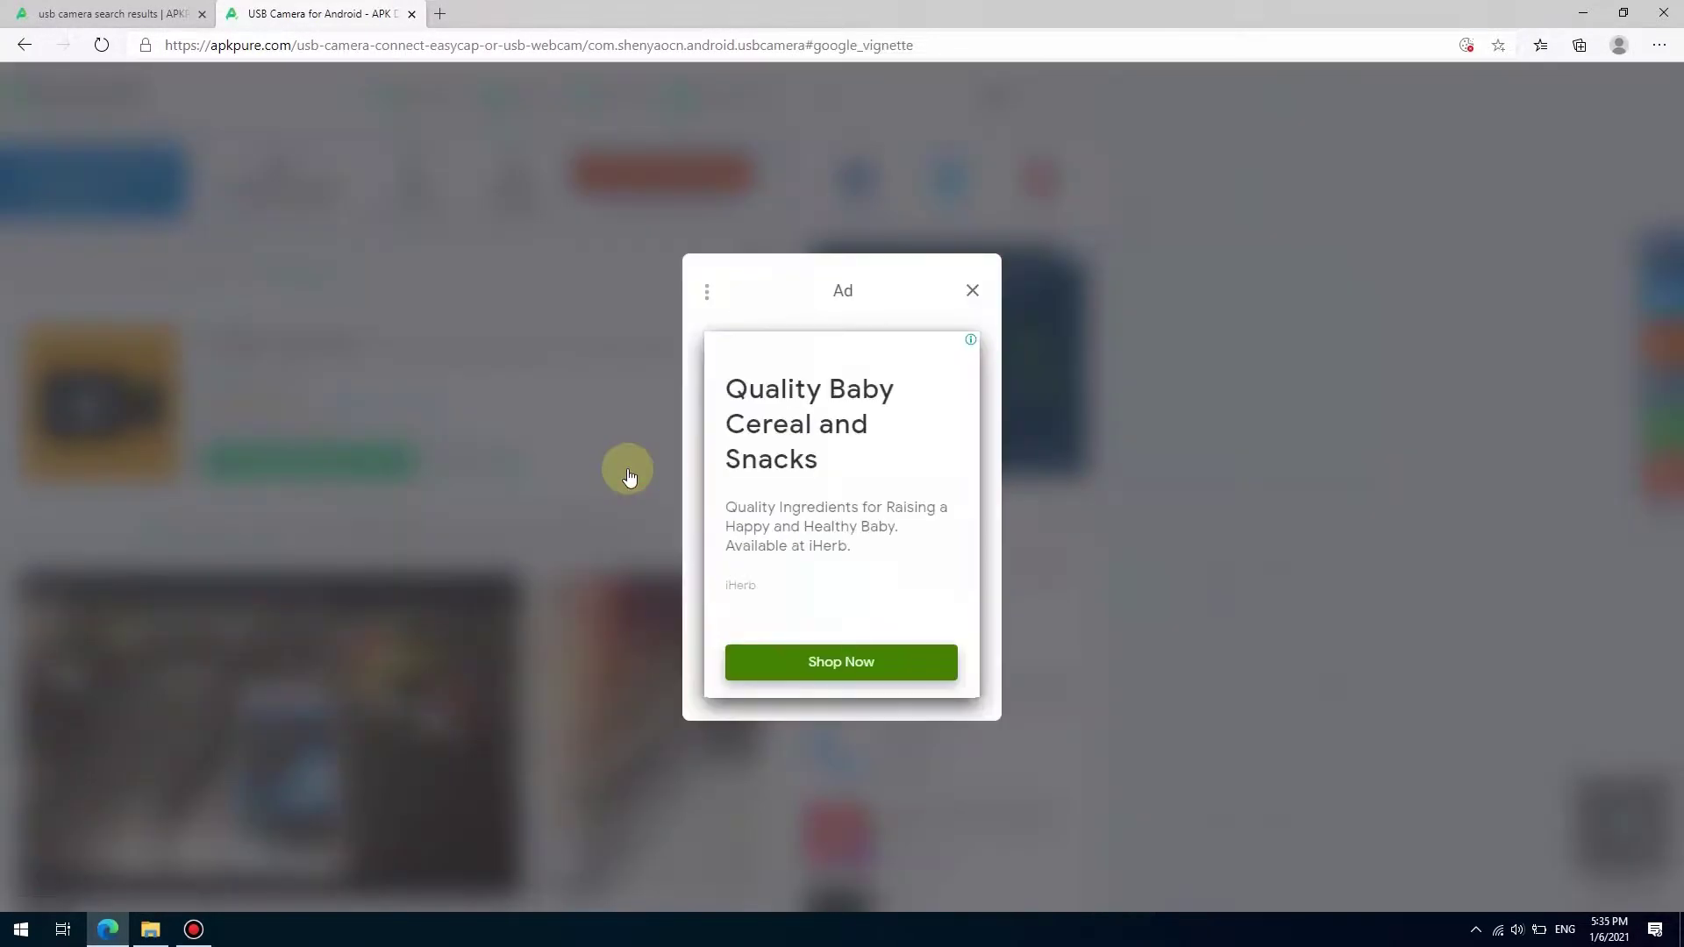
left_click(972, 291)
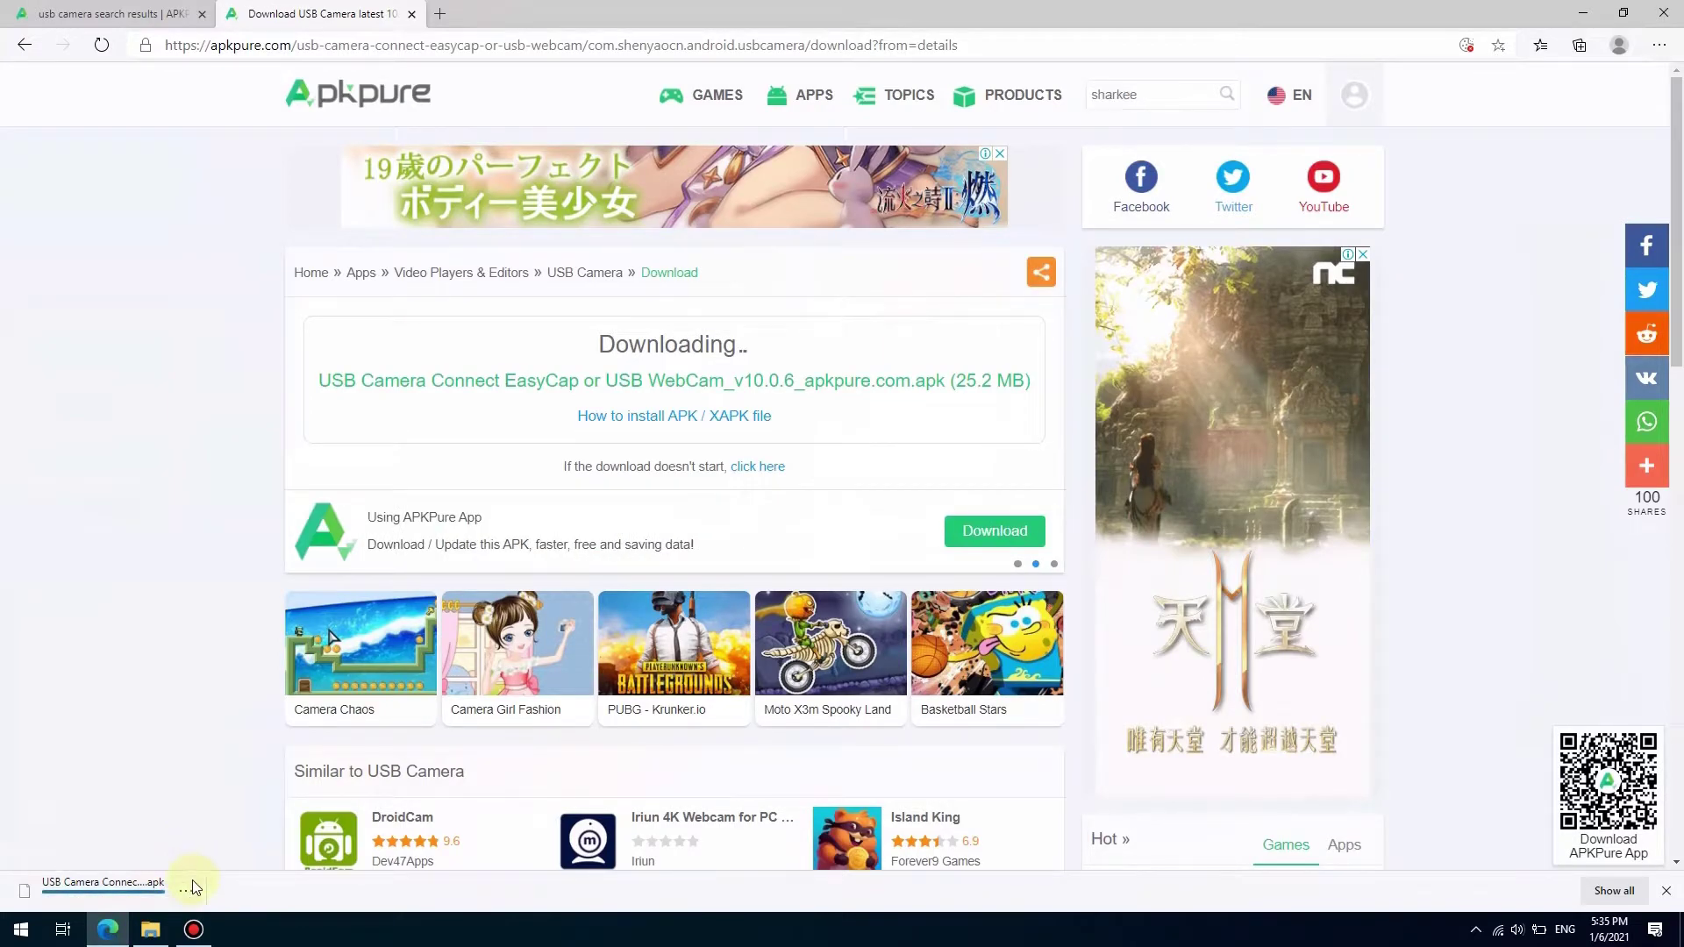
- Show the downloaded APK in its folder on USB Drive (E:), then eject the Mass Storage Device
left_click(187, 890)
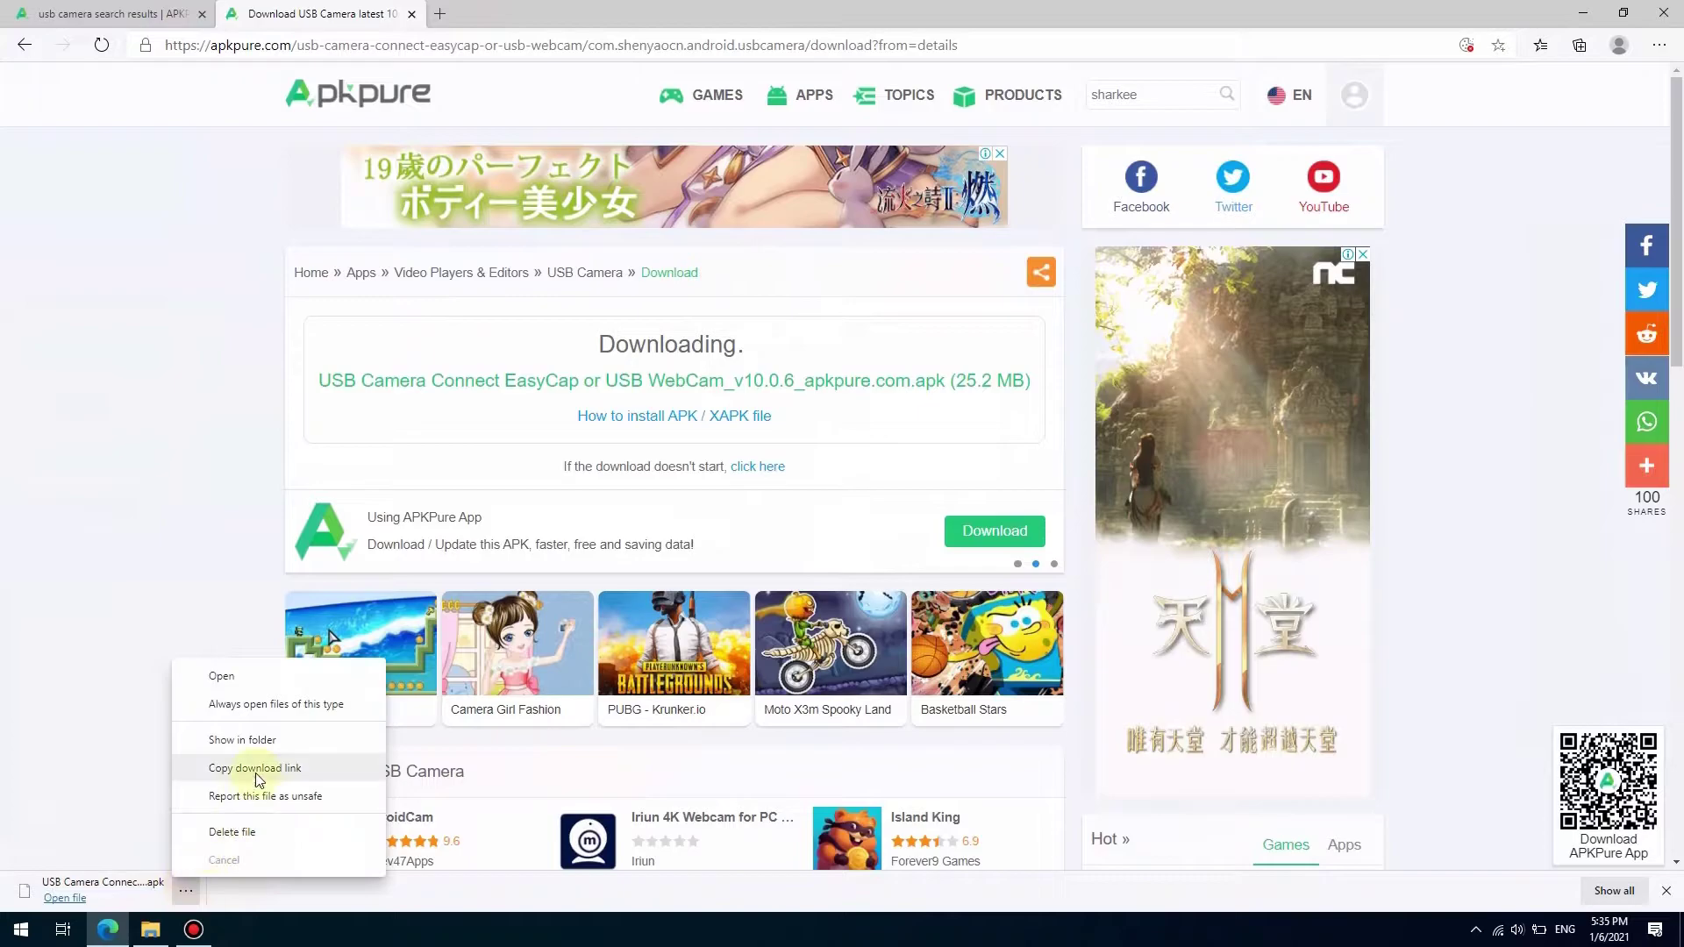
left_click(252, 740)
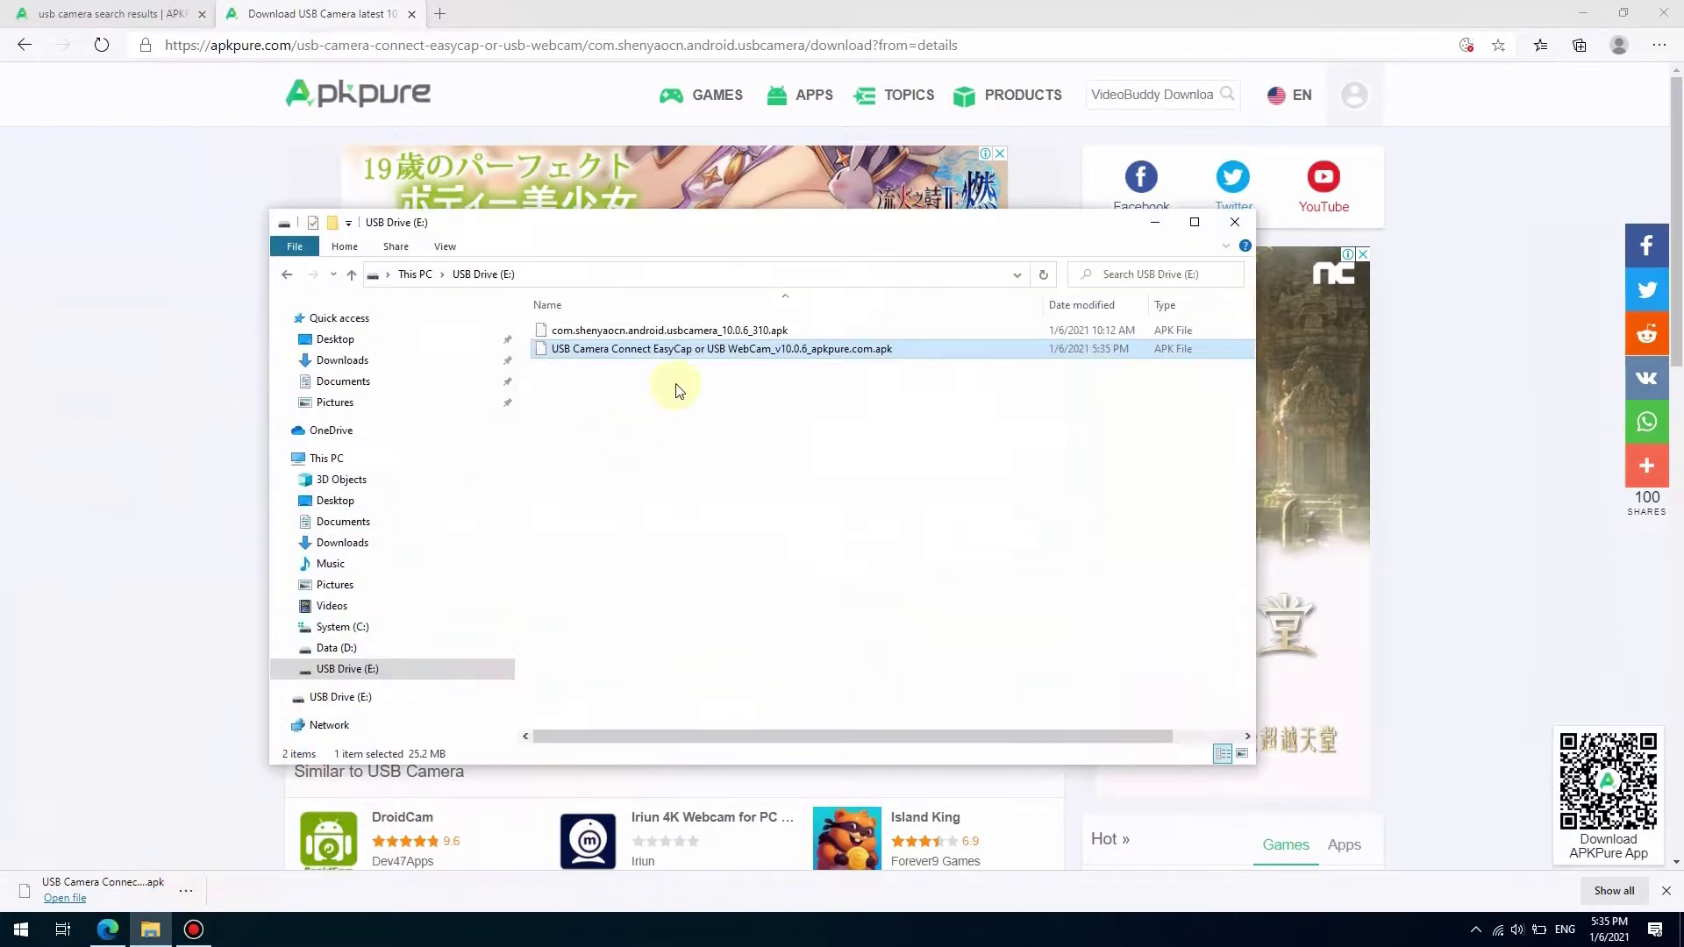
left_click(1478, 928)
left_click(1459, 825)
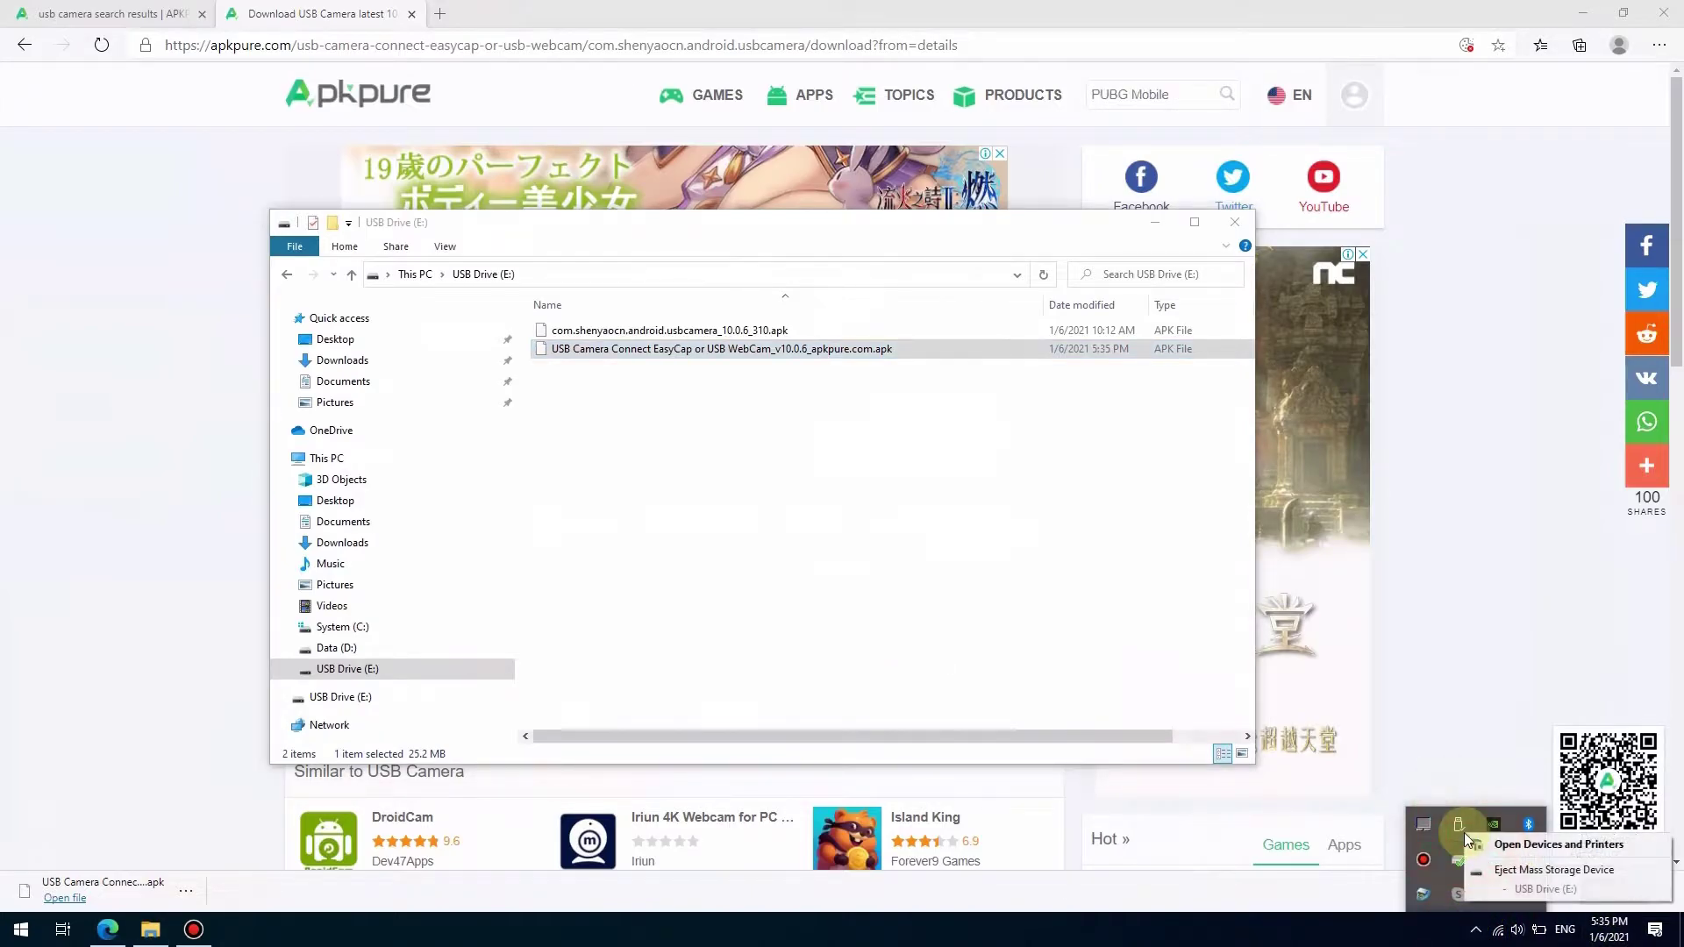
left_click(1515, 872)
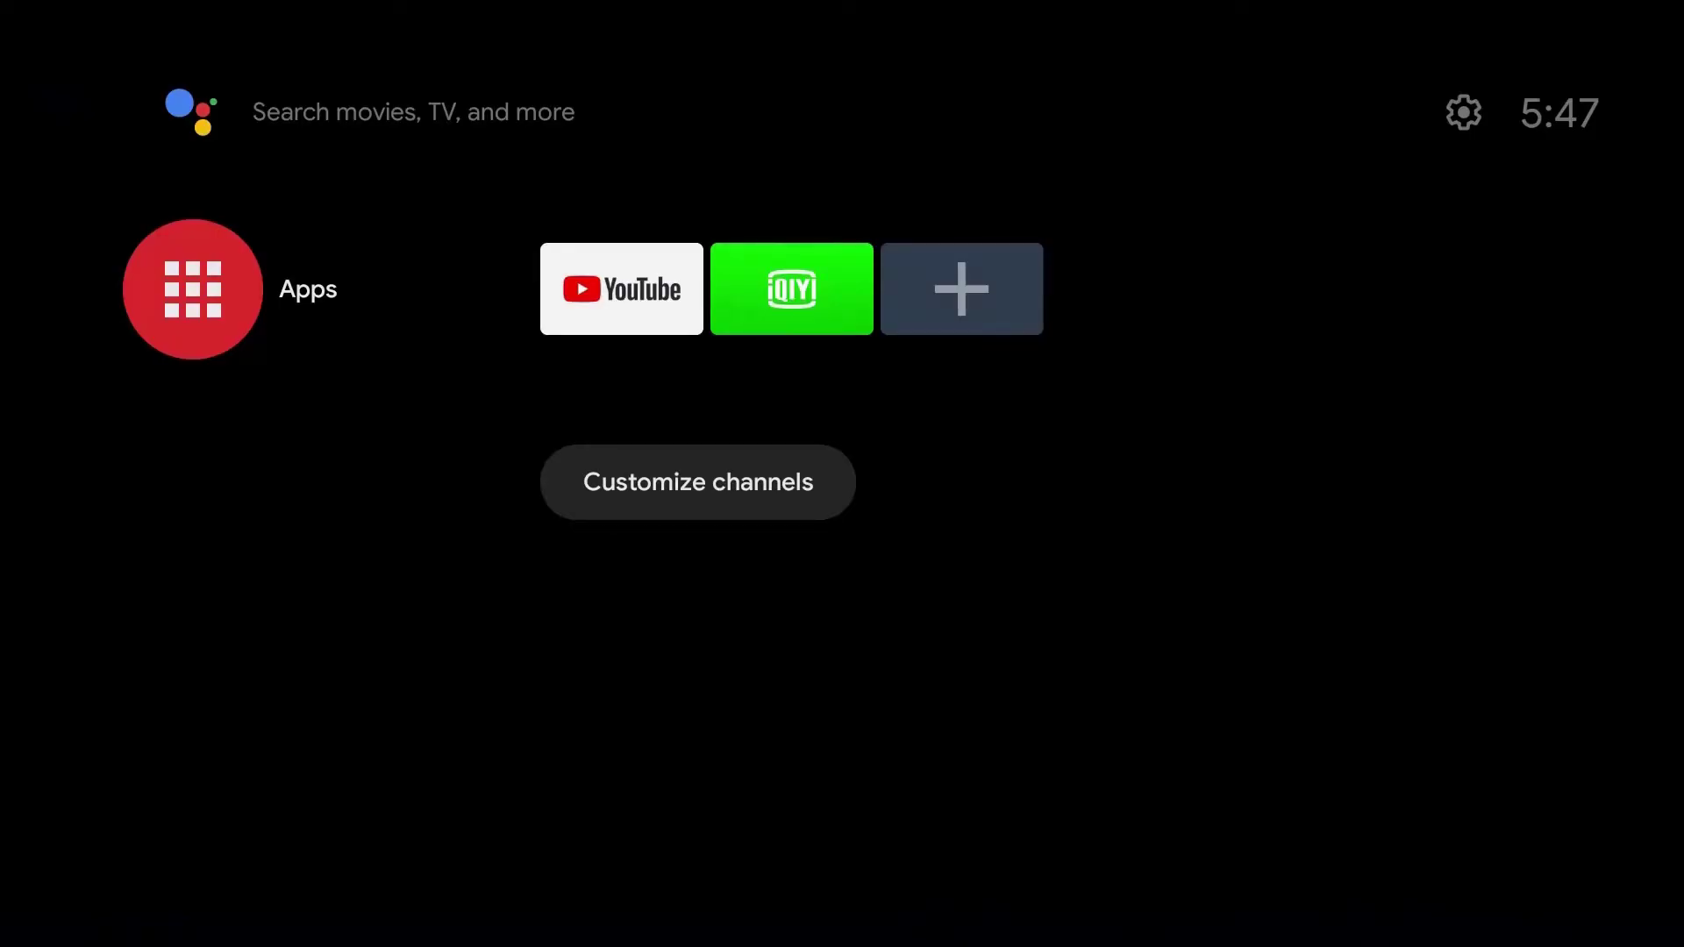
- Launch the Play Store from Apps and activate its search field
key("Return")
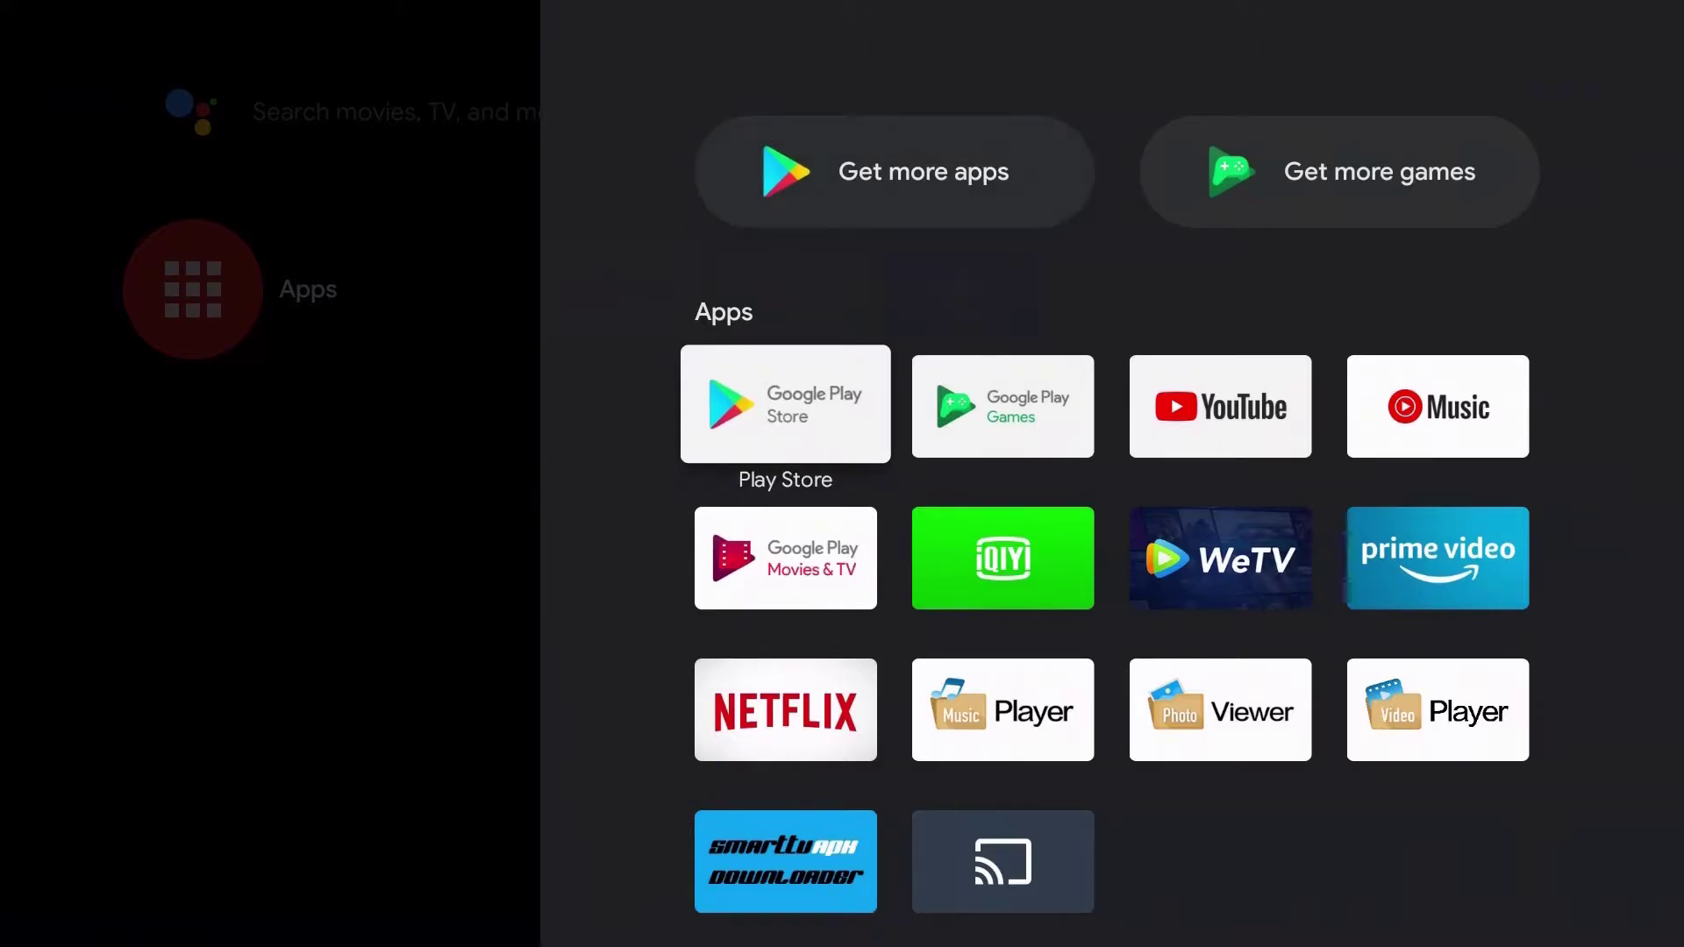
key("Return")
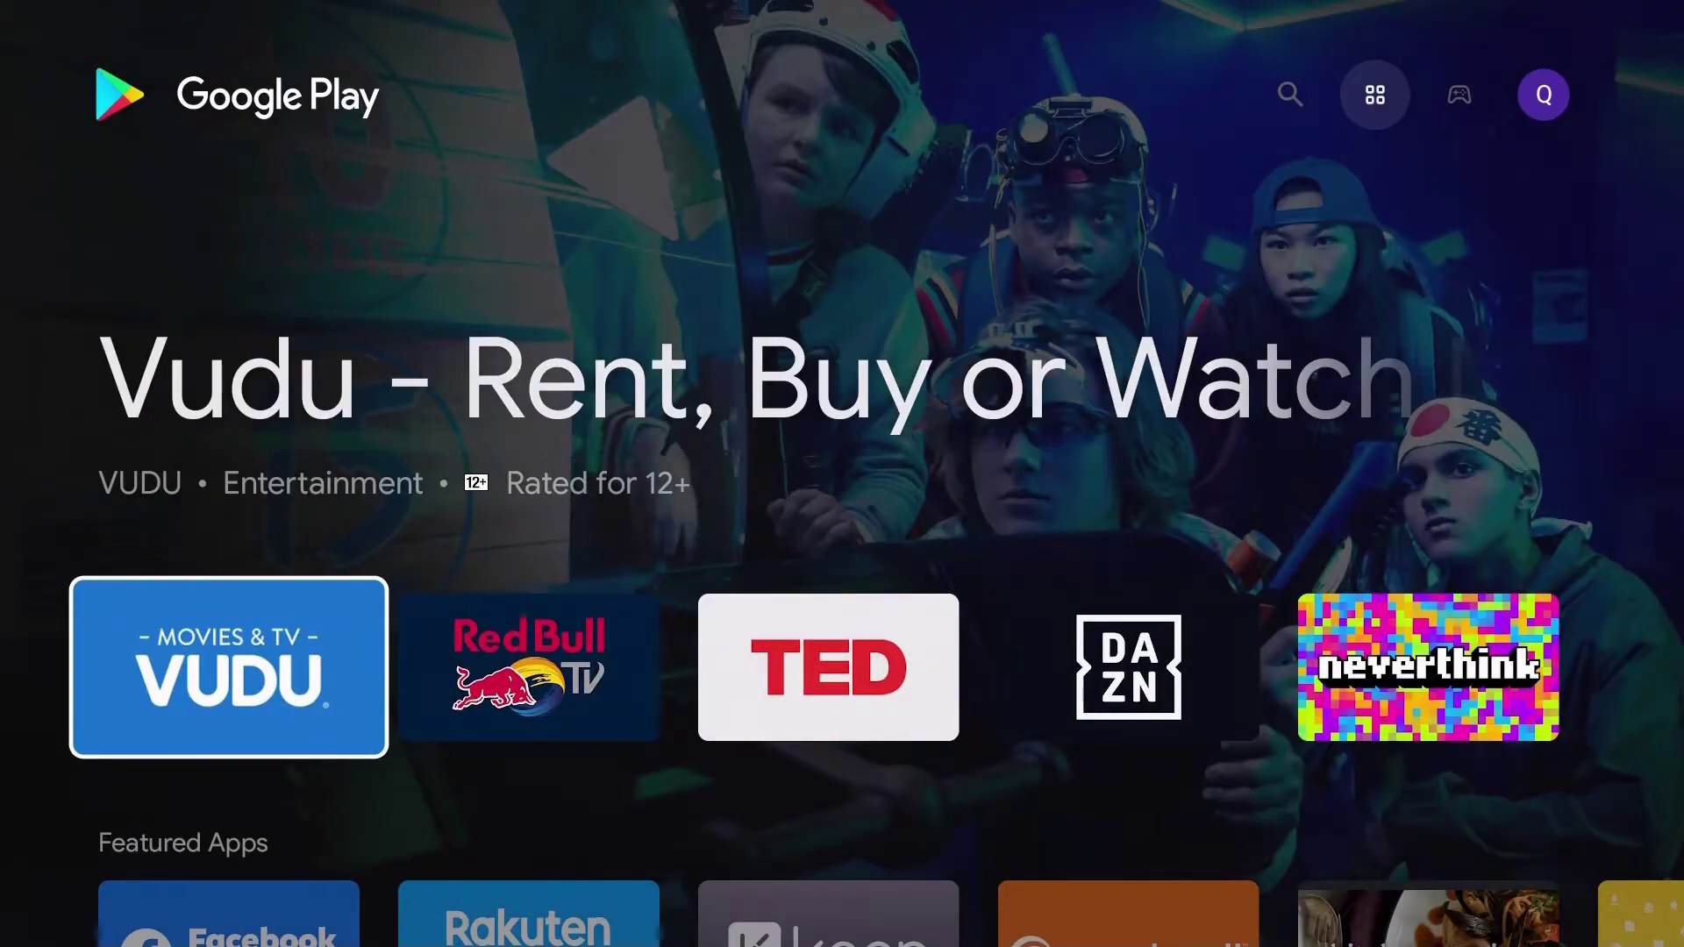
key("Up")
key("Left")
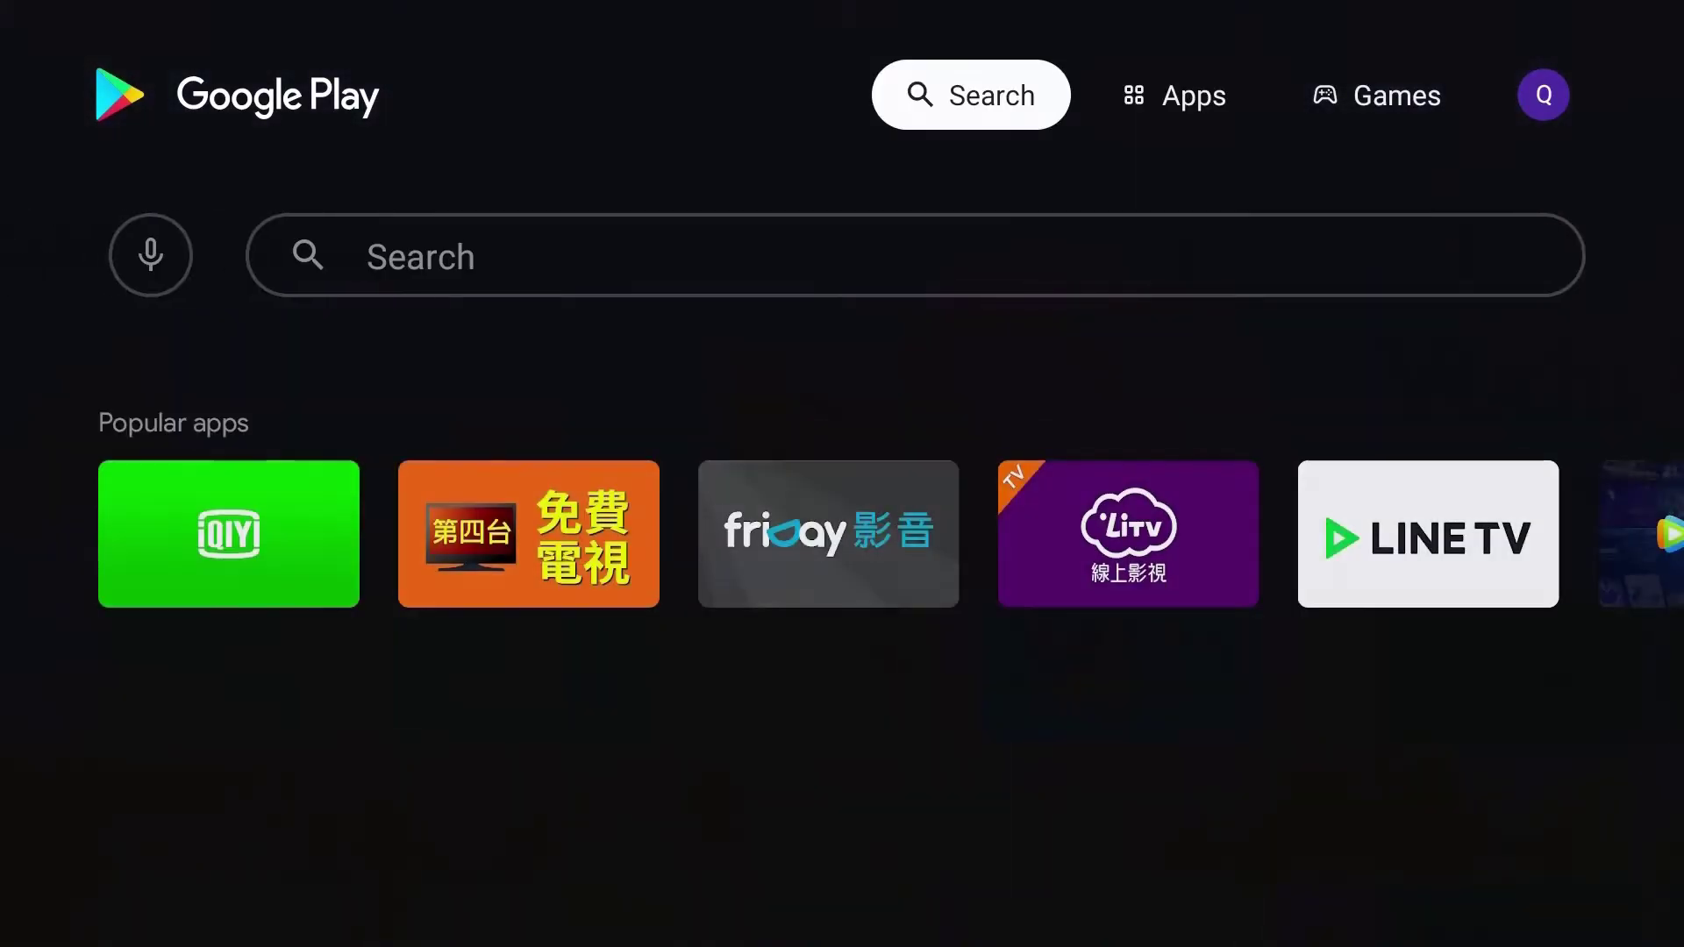
key("Down")
key("Right")
key("Return")
- Enter 'mibox' on the on-screen keyboard, fixing a stray q, and focus the Mibox APK installer result
type("q")
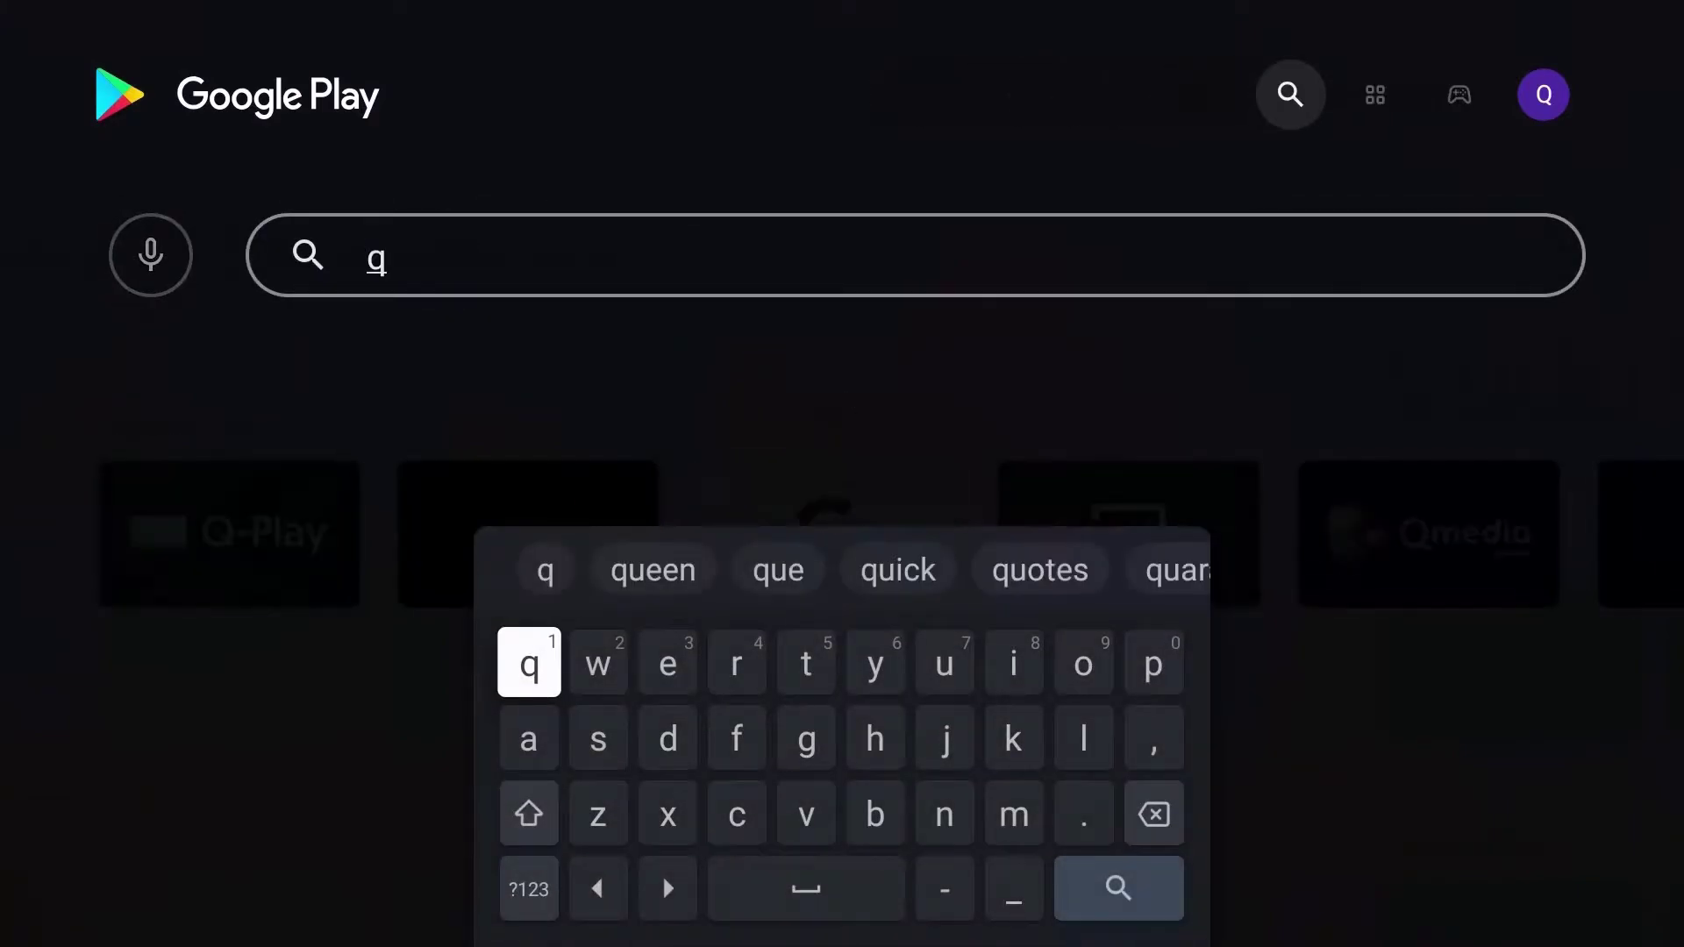
key("Right")
key("Right")
key("Right")
key("Down")
key("Down")
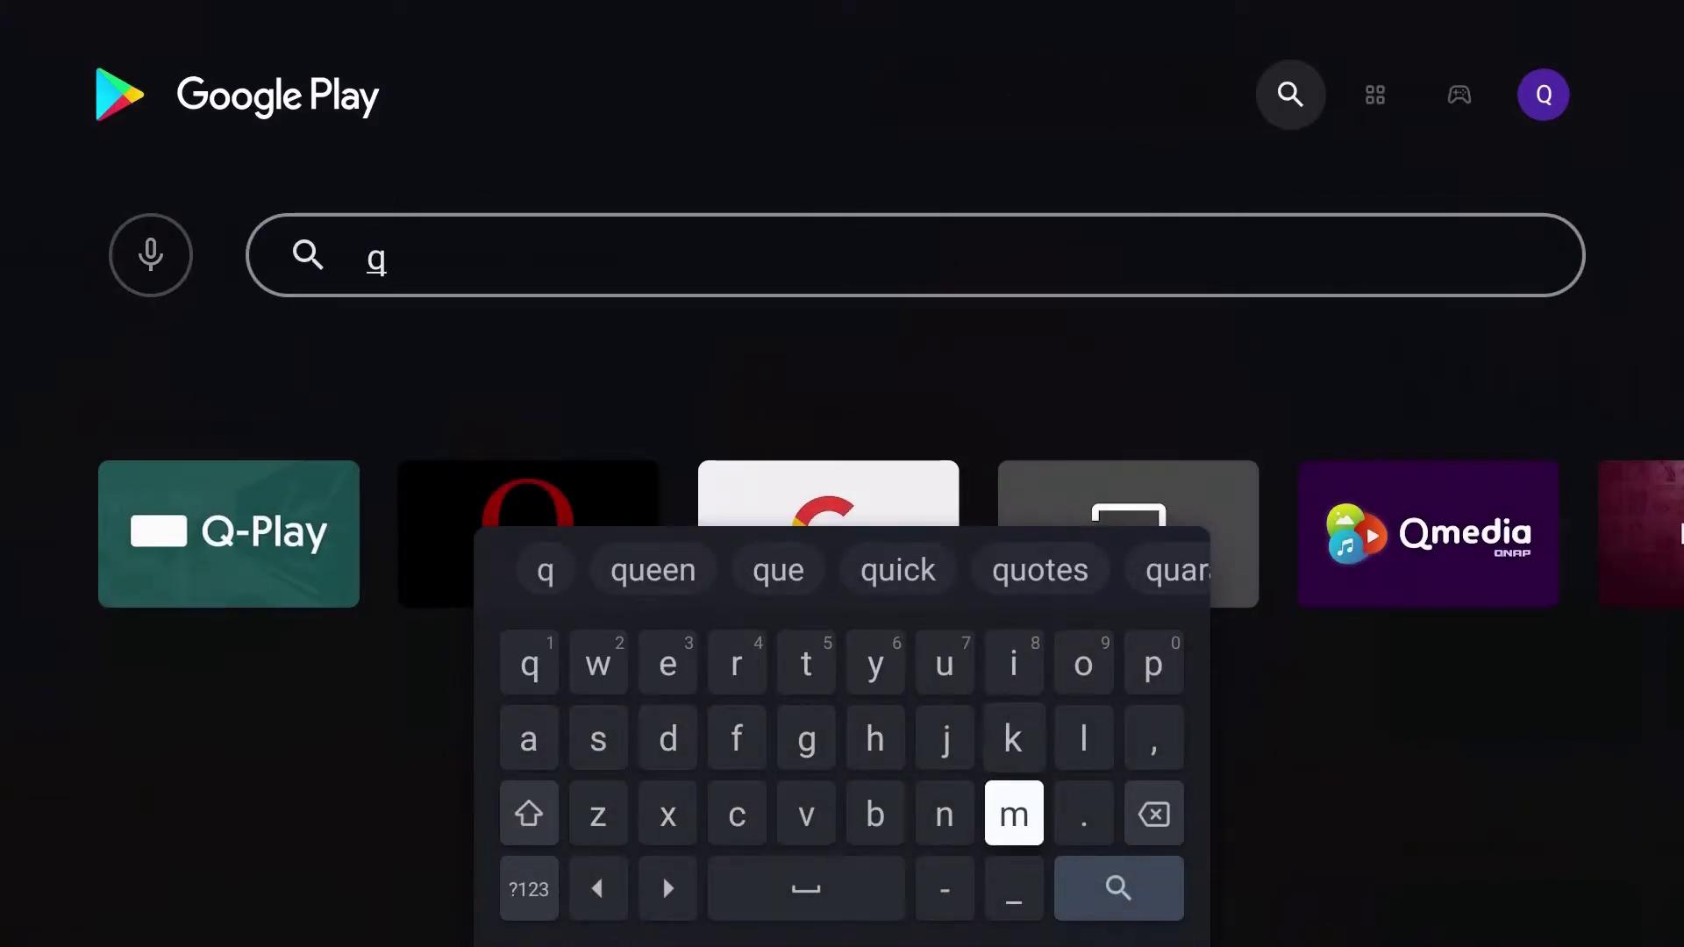
key("Right")
key("Right")
key("Return")
key("Left")
key("Left")
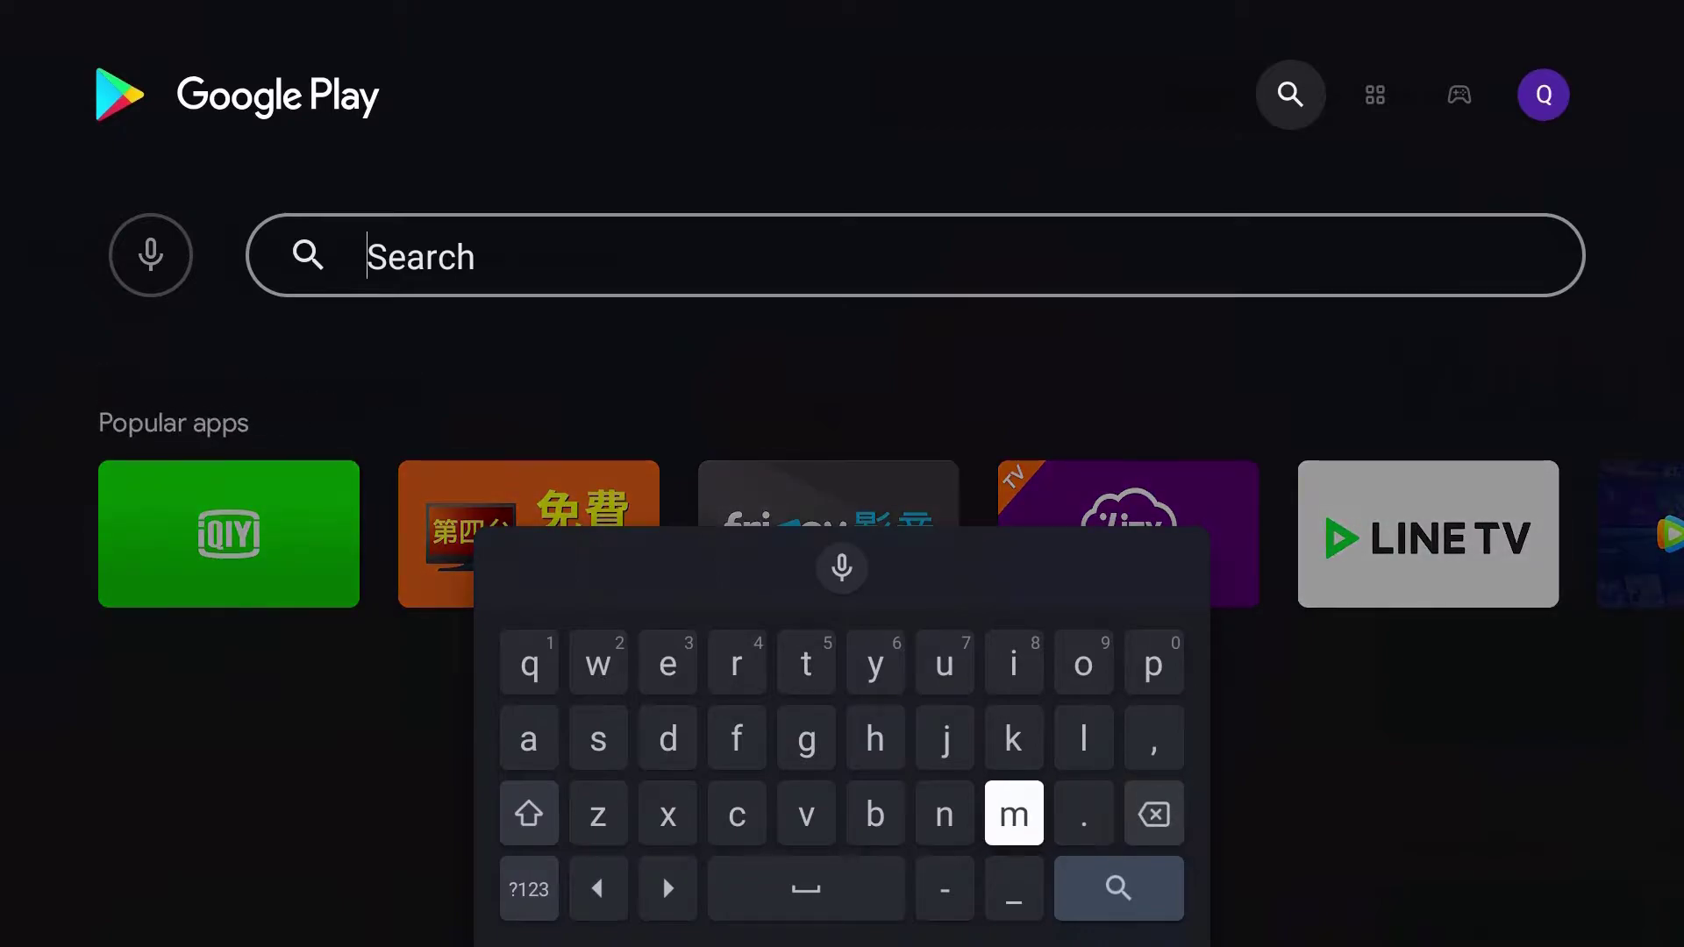
key("Return")
key("Up")
key("Up")
key("Return")
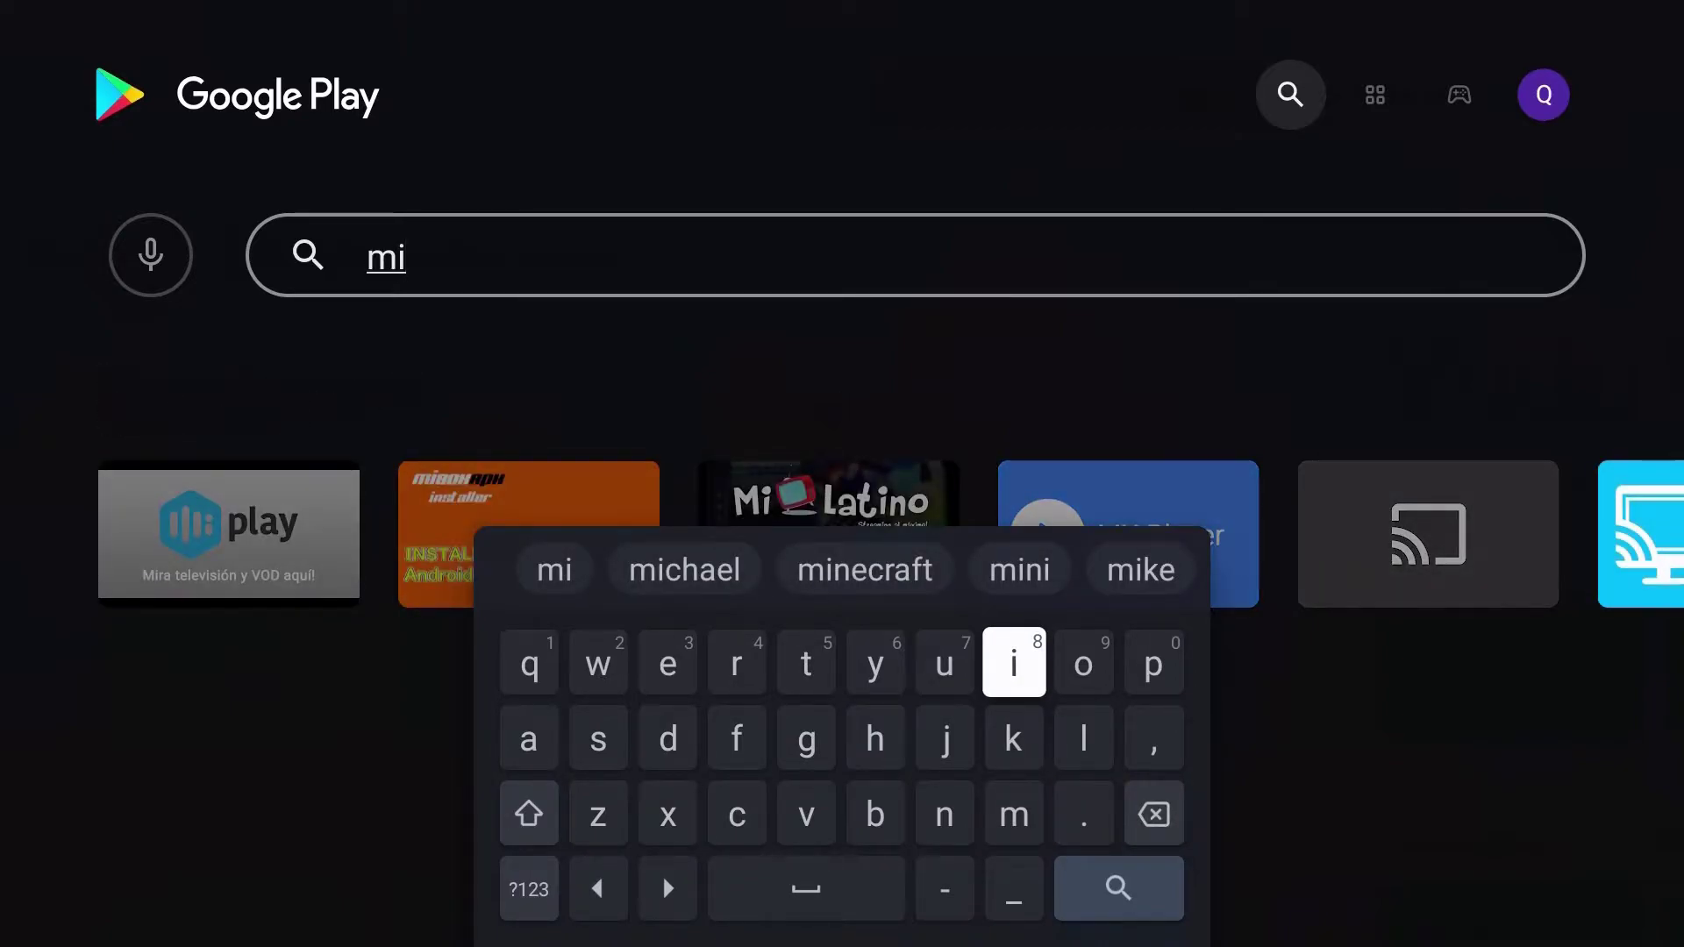
key("Left")
key("Left")
key("Left")
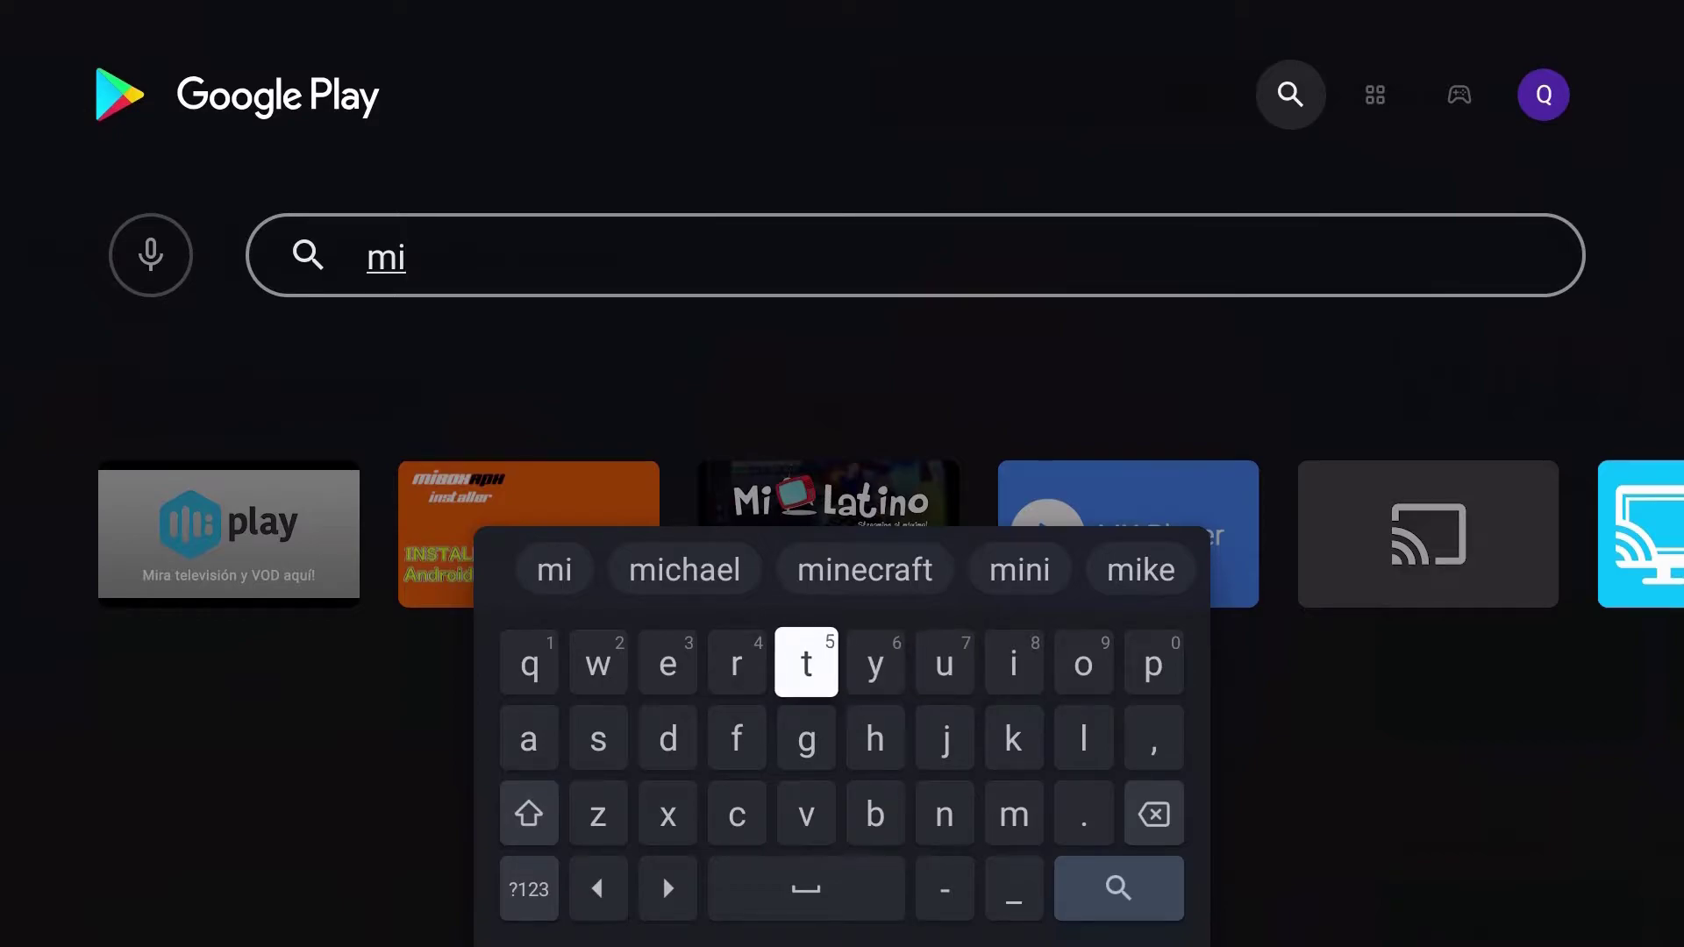
key("Down")
key("Down")
key("Right")
key("Return")
key("Left")
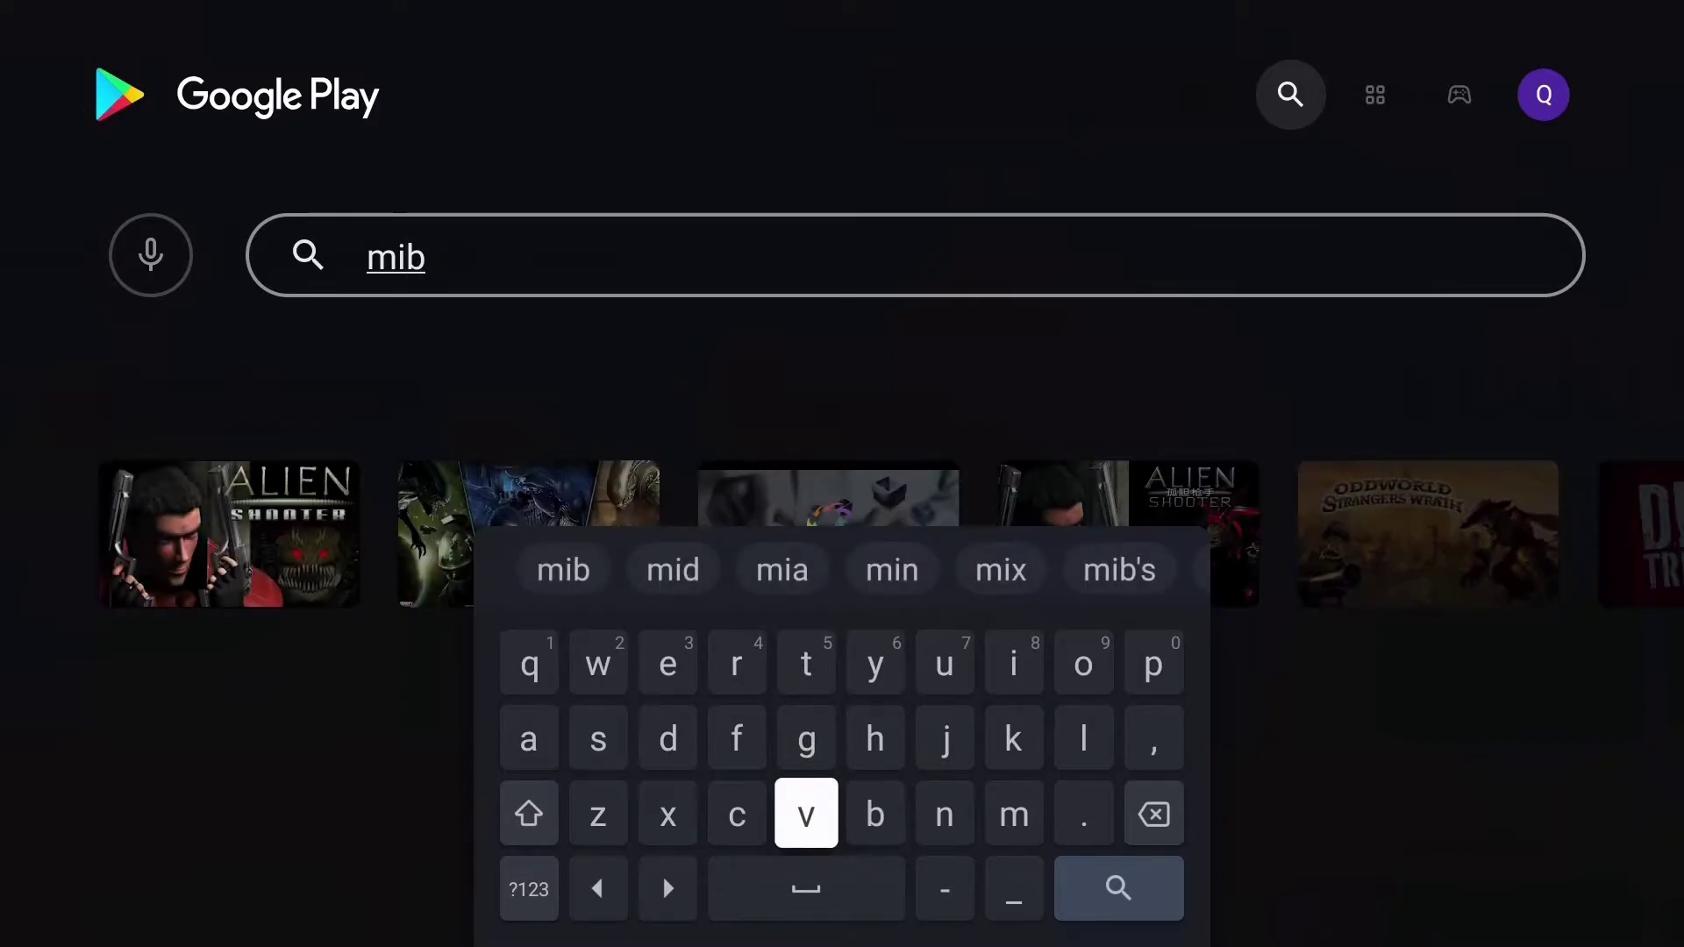
key("Right")
key("Right")
key("Right")
key("Up")
key("Up")
key("Right")
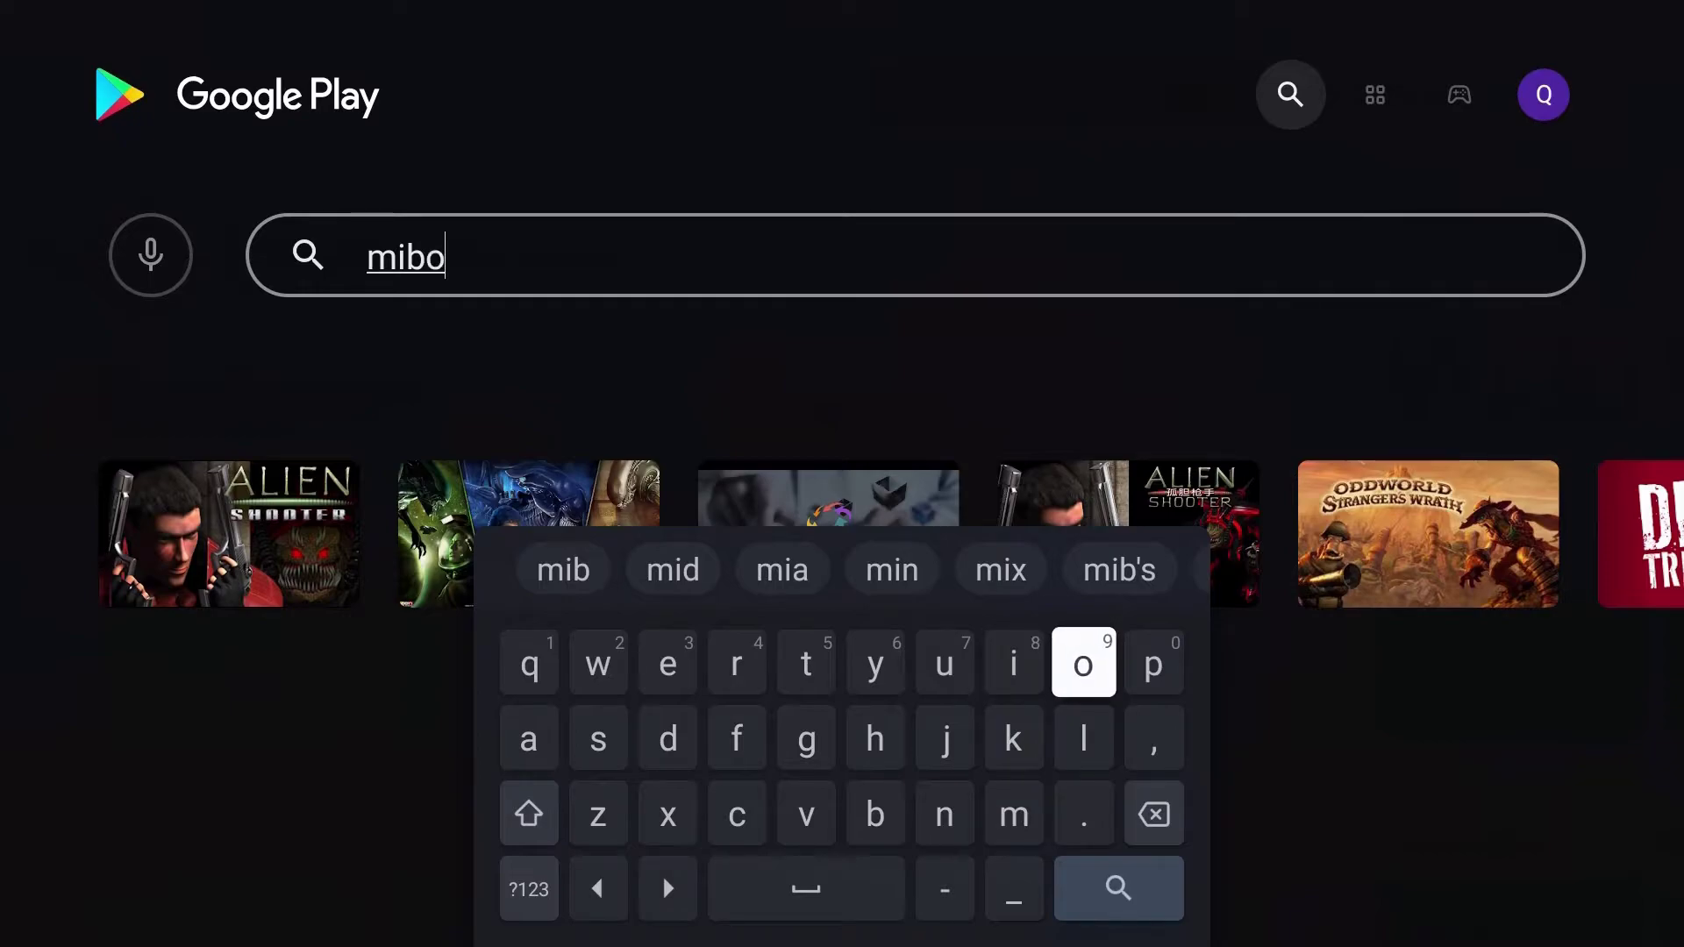
key("Down")
key("Down")
key("Left")
key("Left")
key("Left")
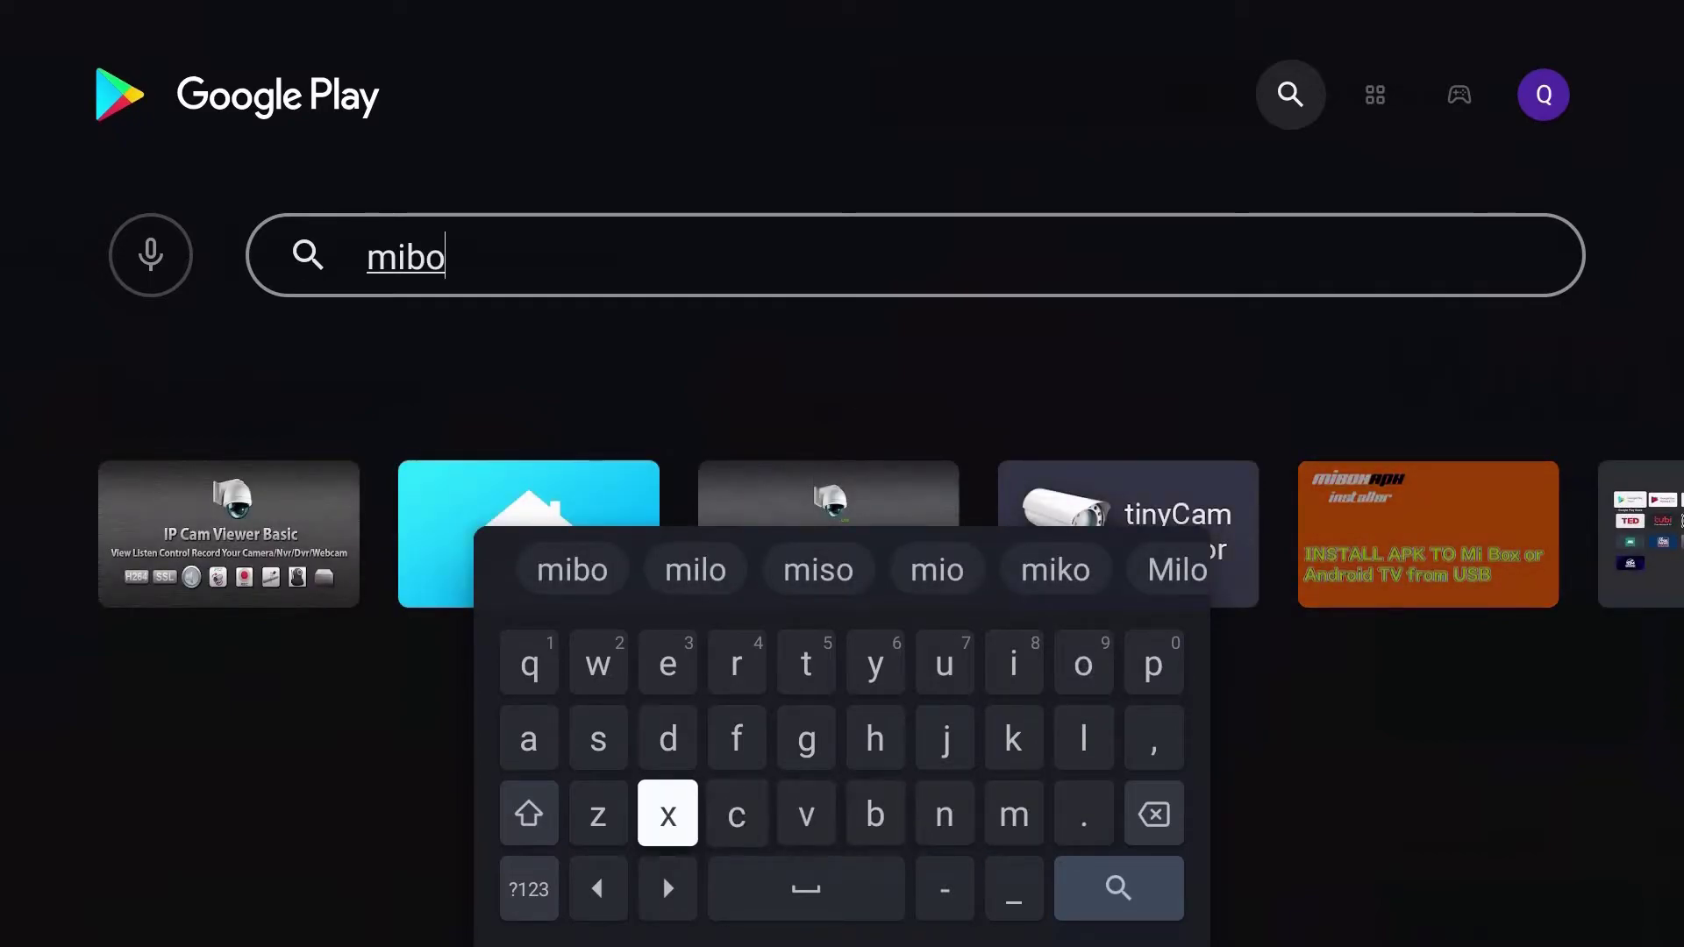
key("Return")
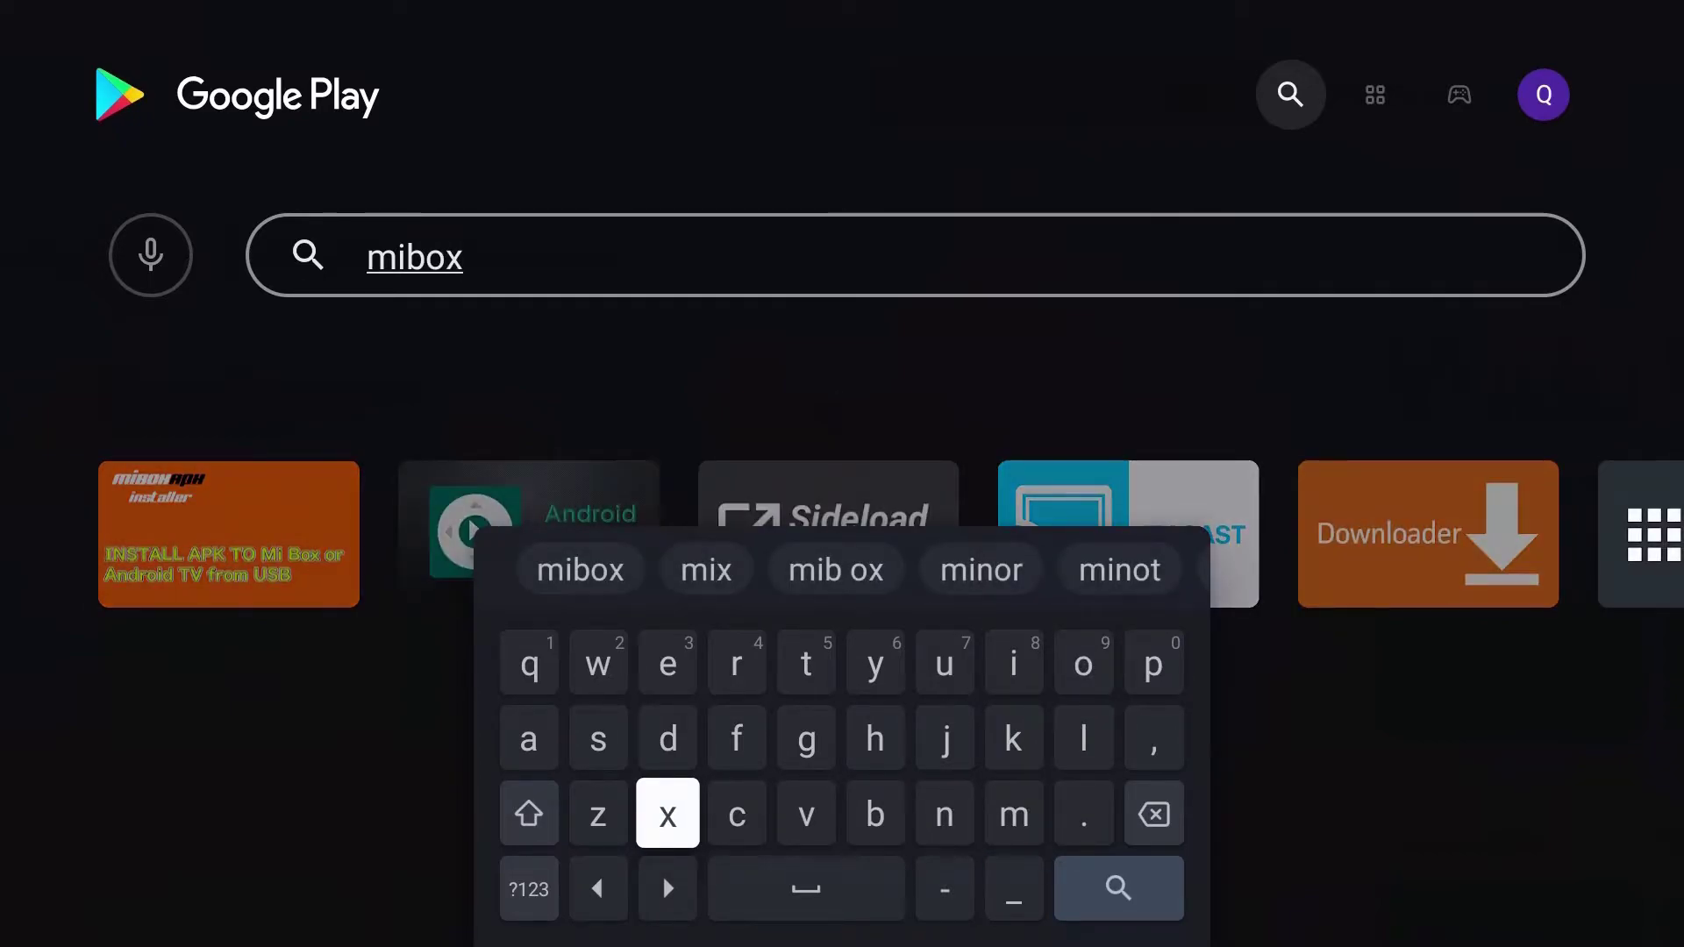
key("Escape")
key("Down")
key("Down")
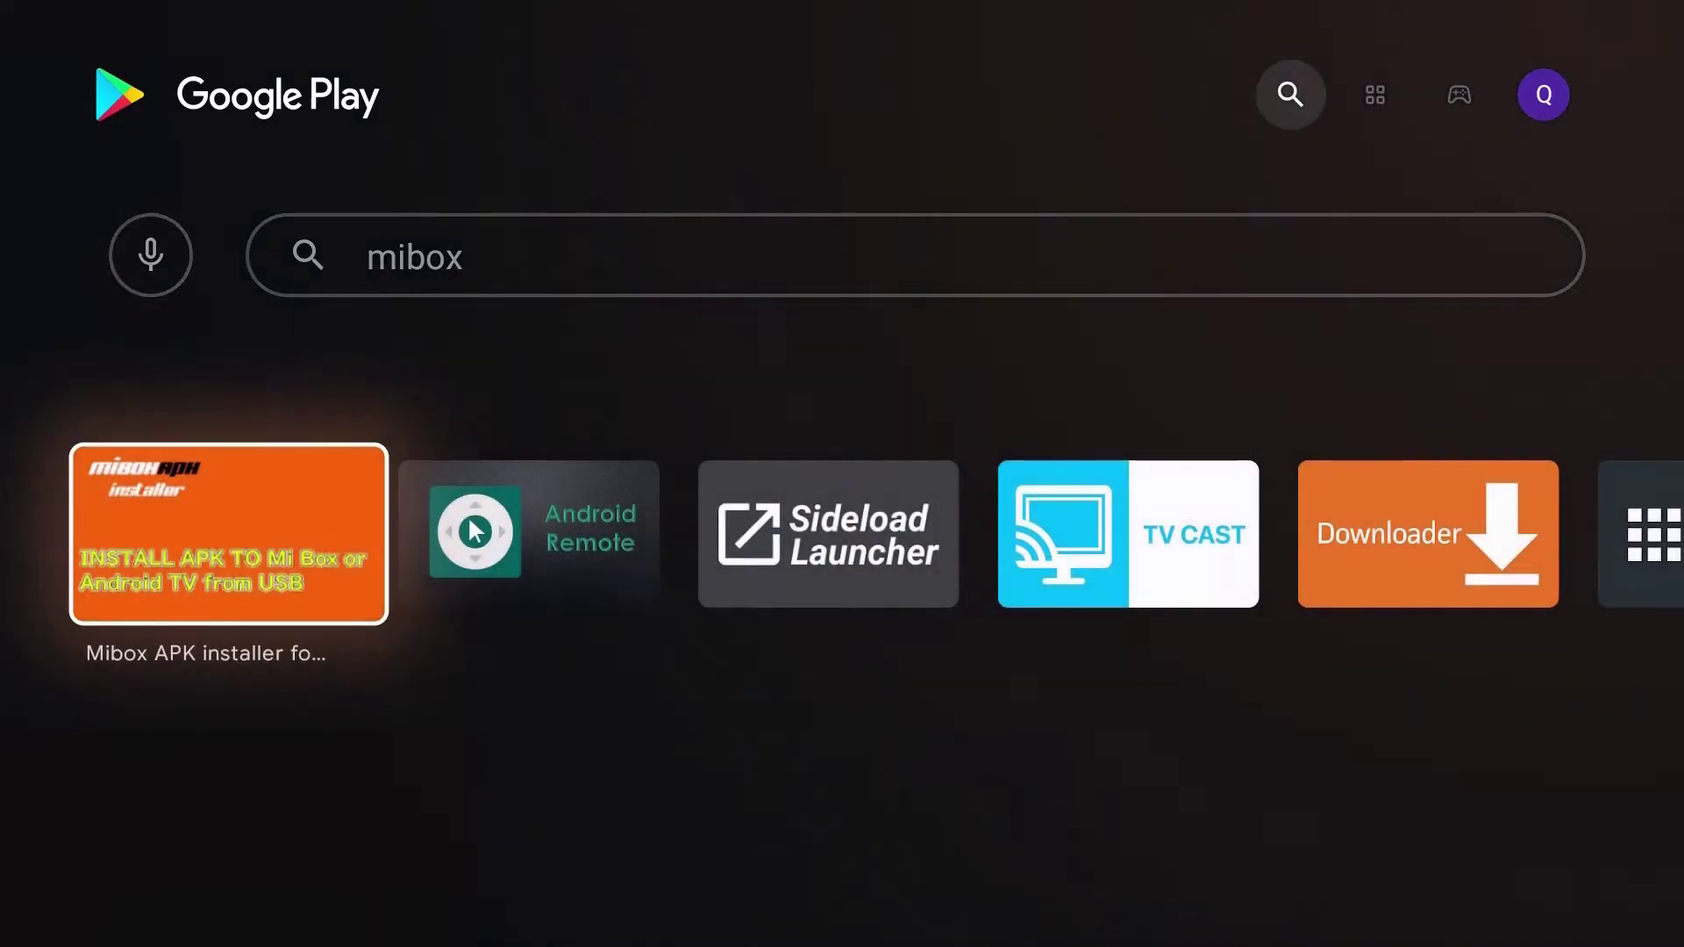
- Install Mibox APK installer for Android TV from its store page and go back to the mibox results
key("Return")
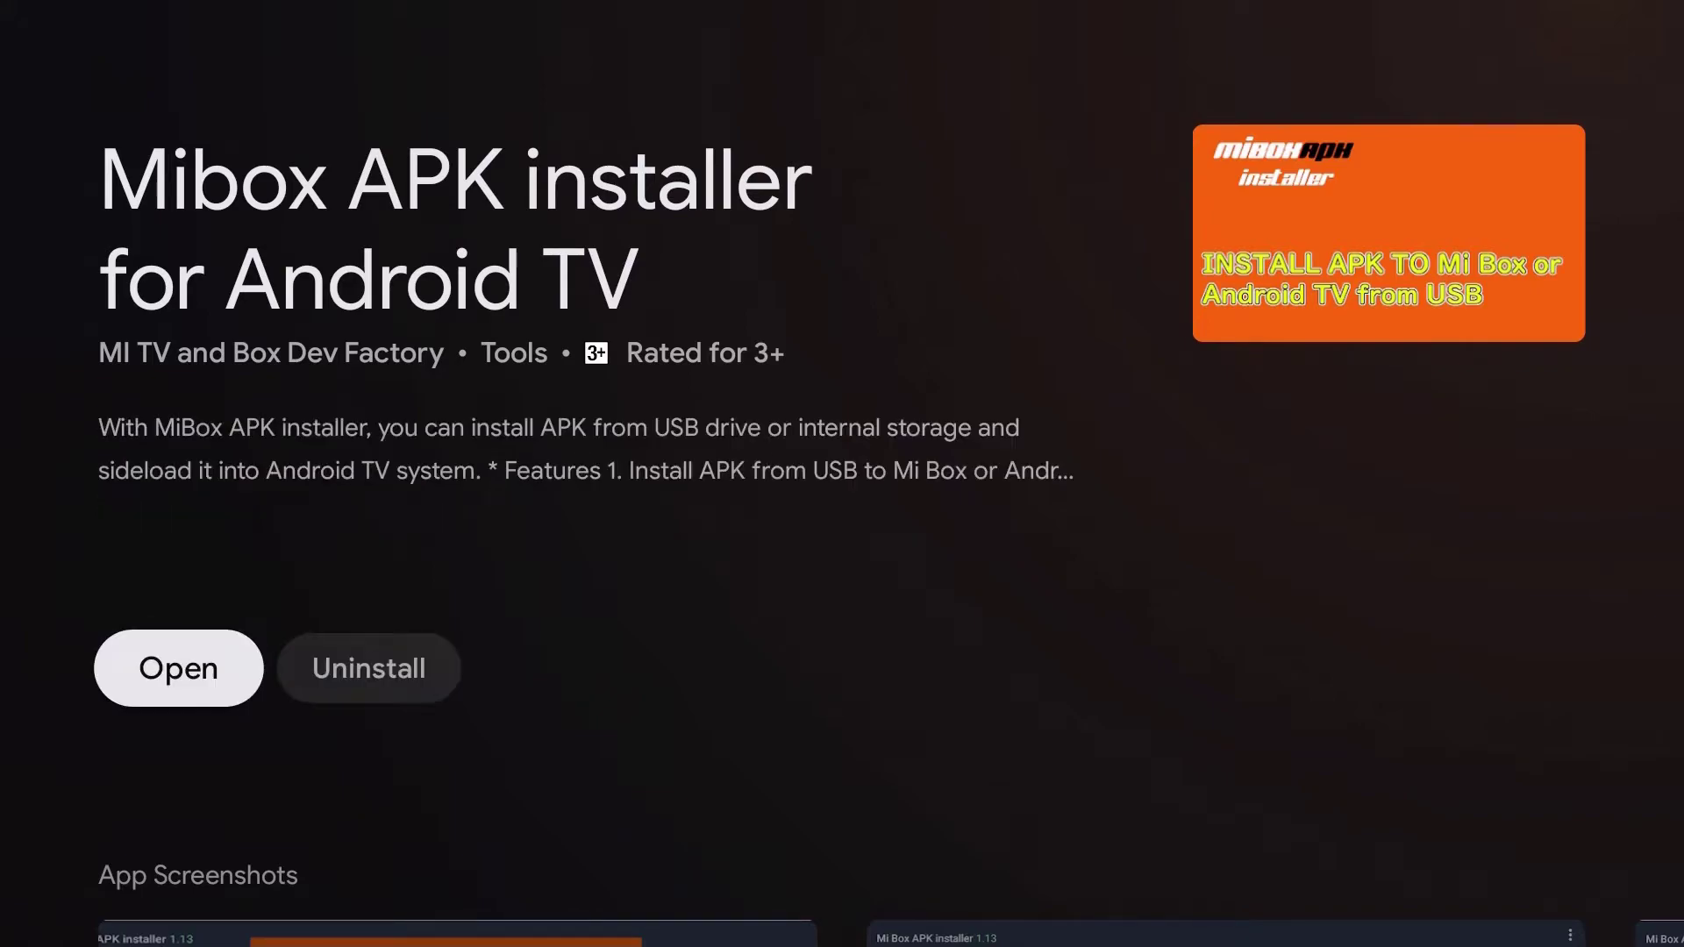
key("Escape")
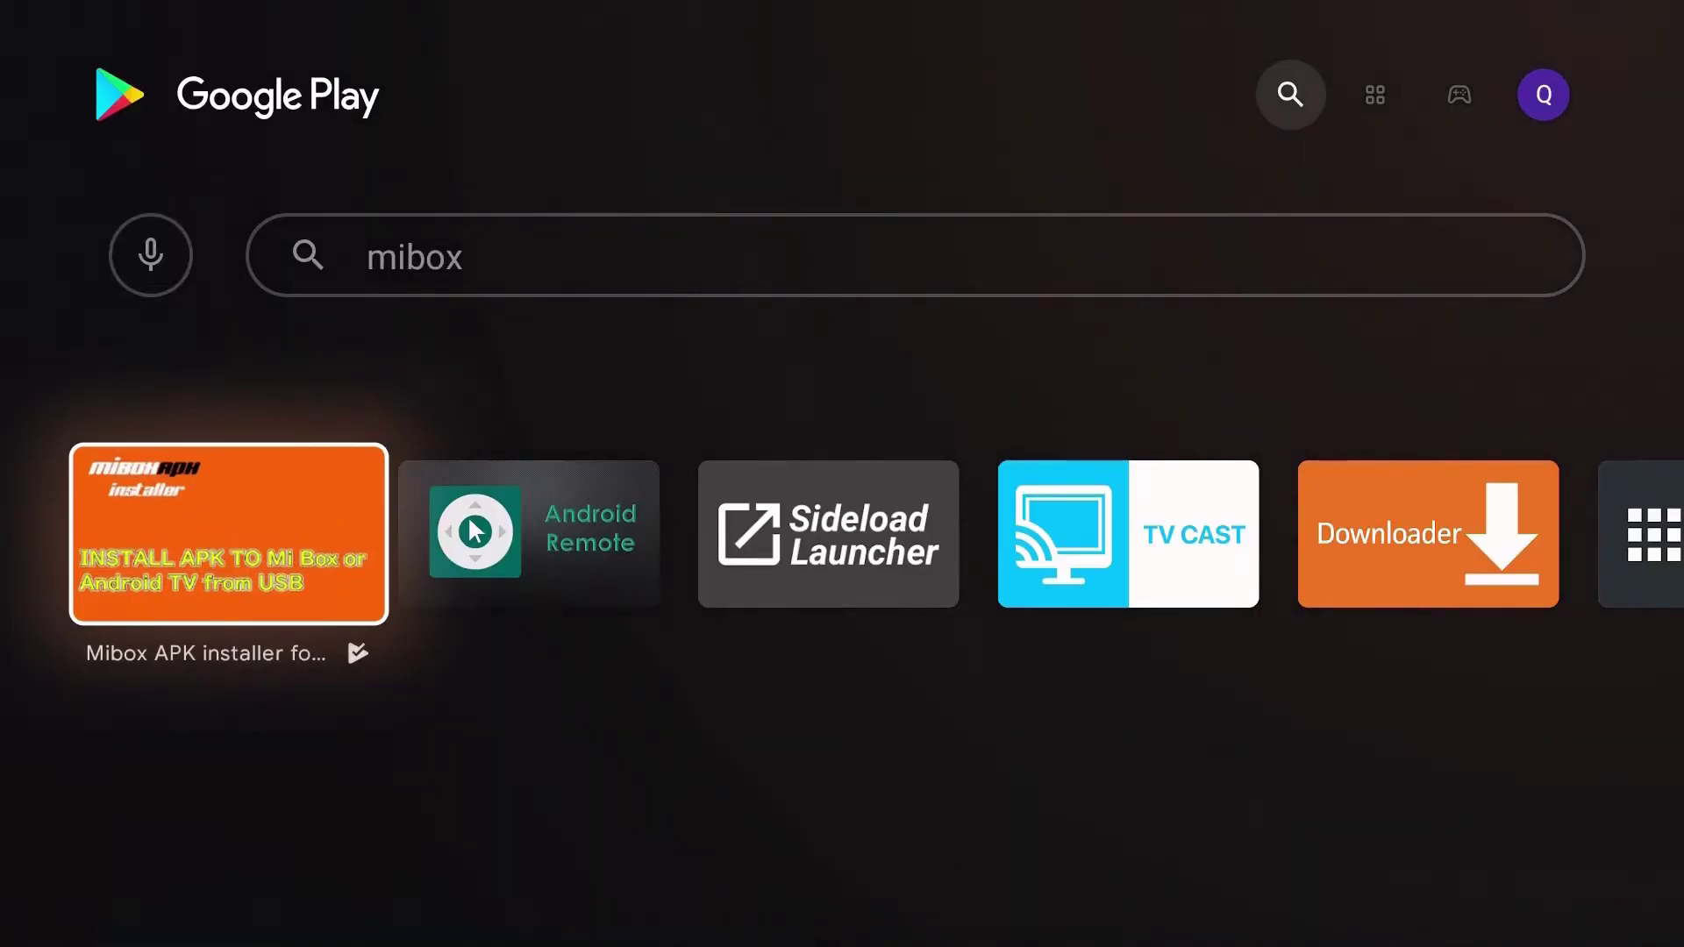
- Replace the mibox search with 'sid' and move to the Sideload Launcher result
key("Up")
key("Right")
key("Return")
key("Down")
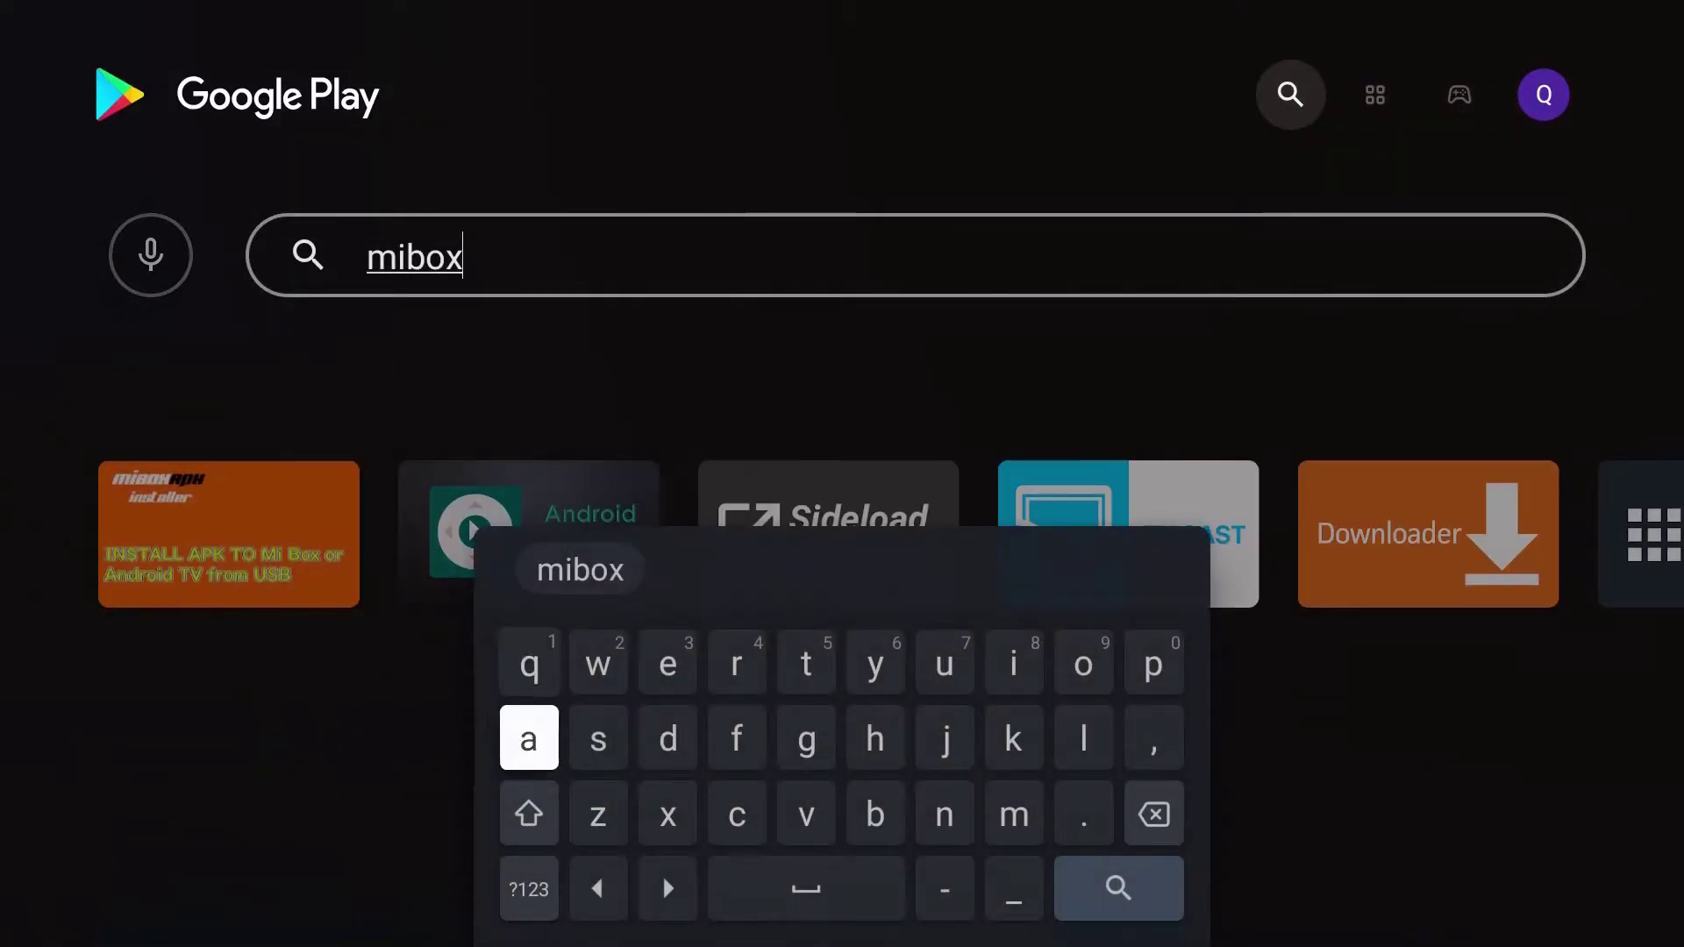
key("Down")
key("Down")
key("Left")
key("Up")
key("Right")
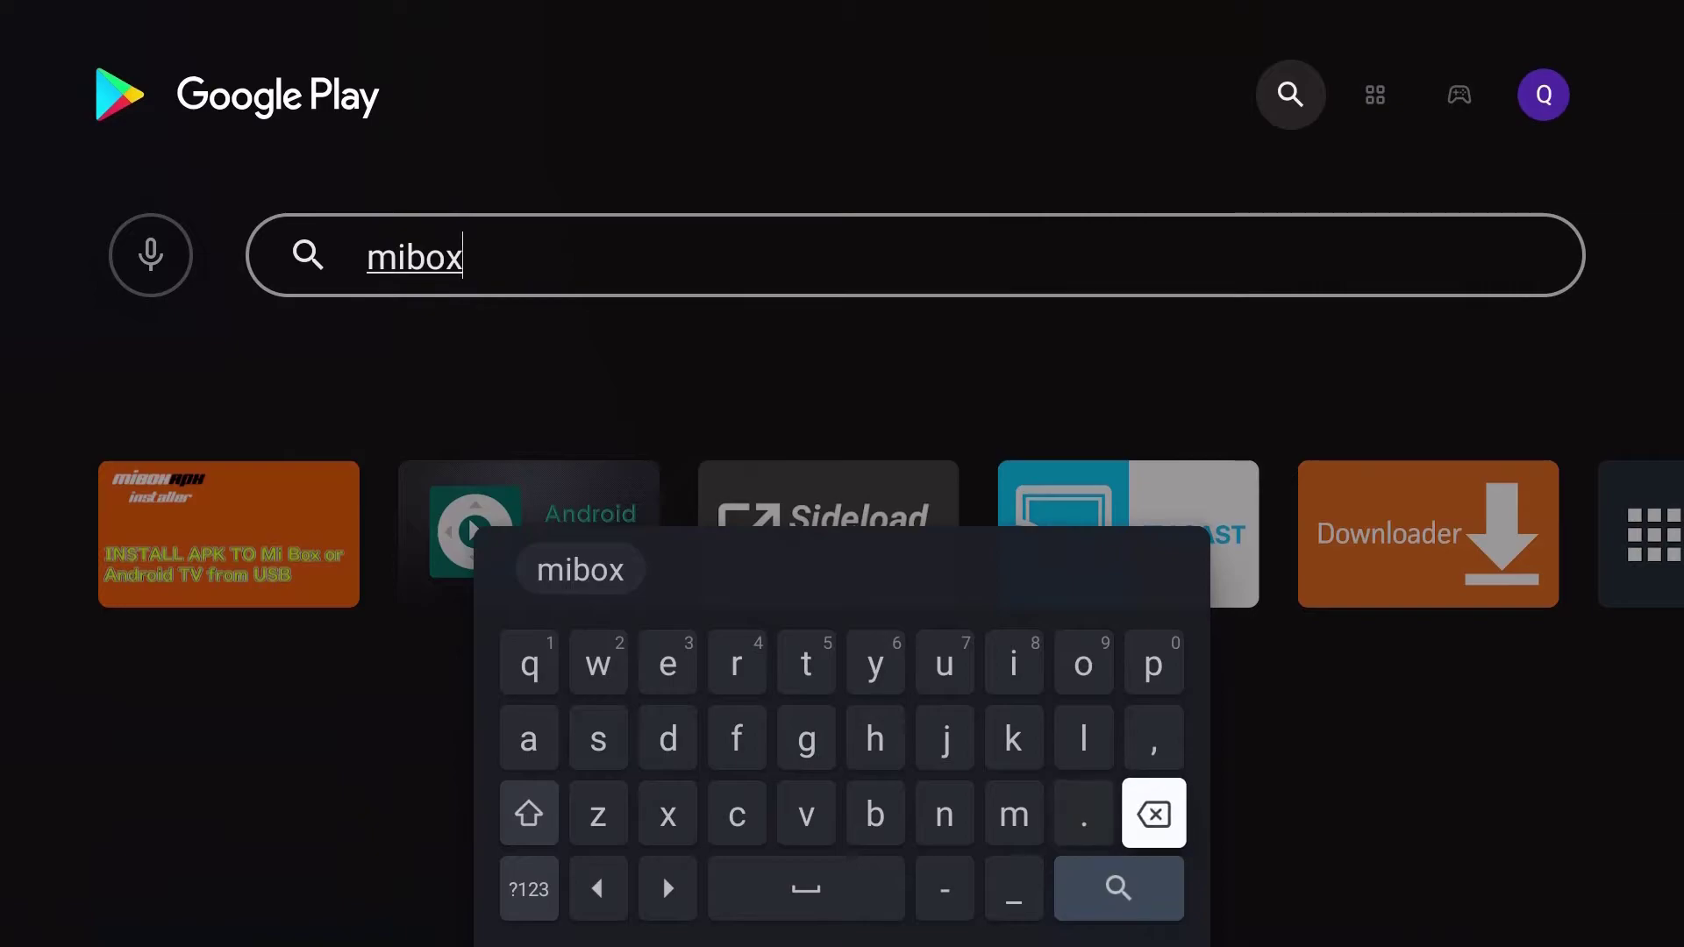
key("Return")
key("Return")
key("Return")
key("Return")
key("Left")
key("Left")
key("Left")
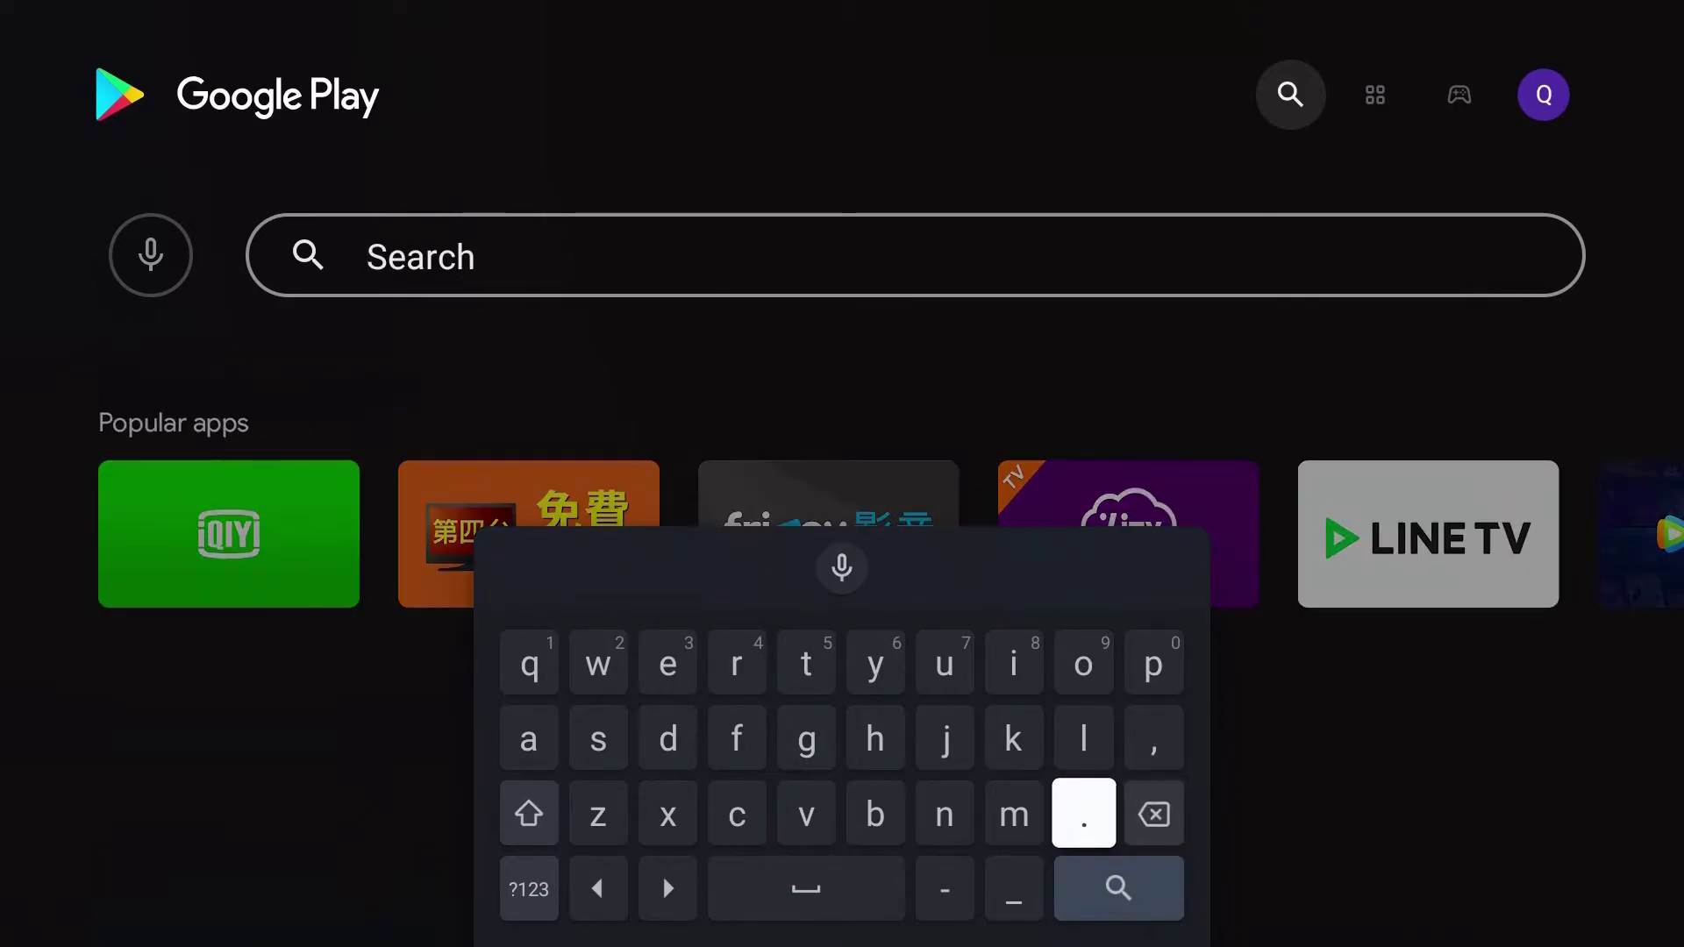
key("Left")
key("Left")
key("Up")
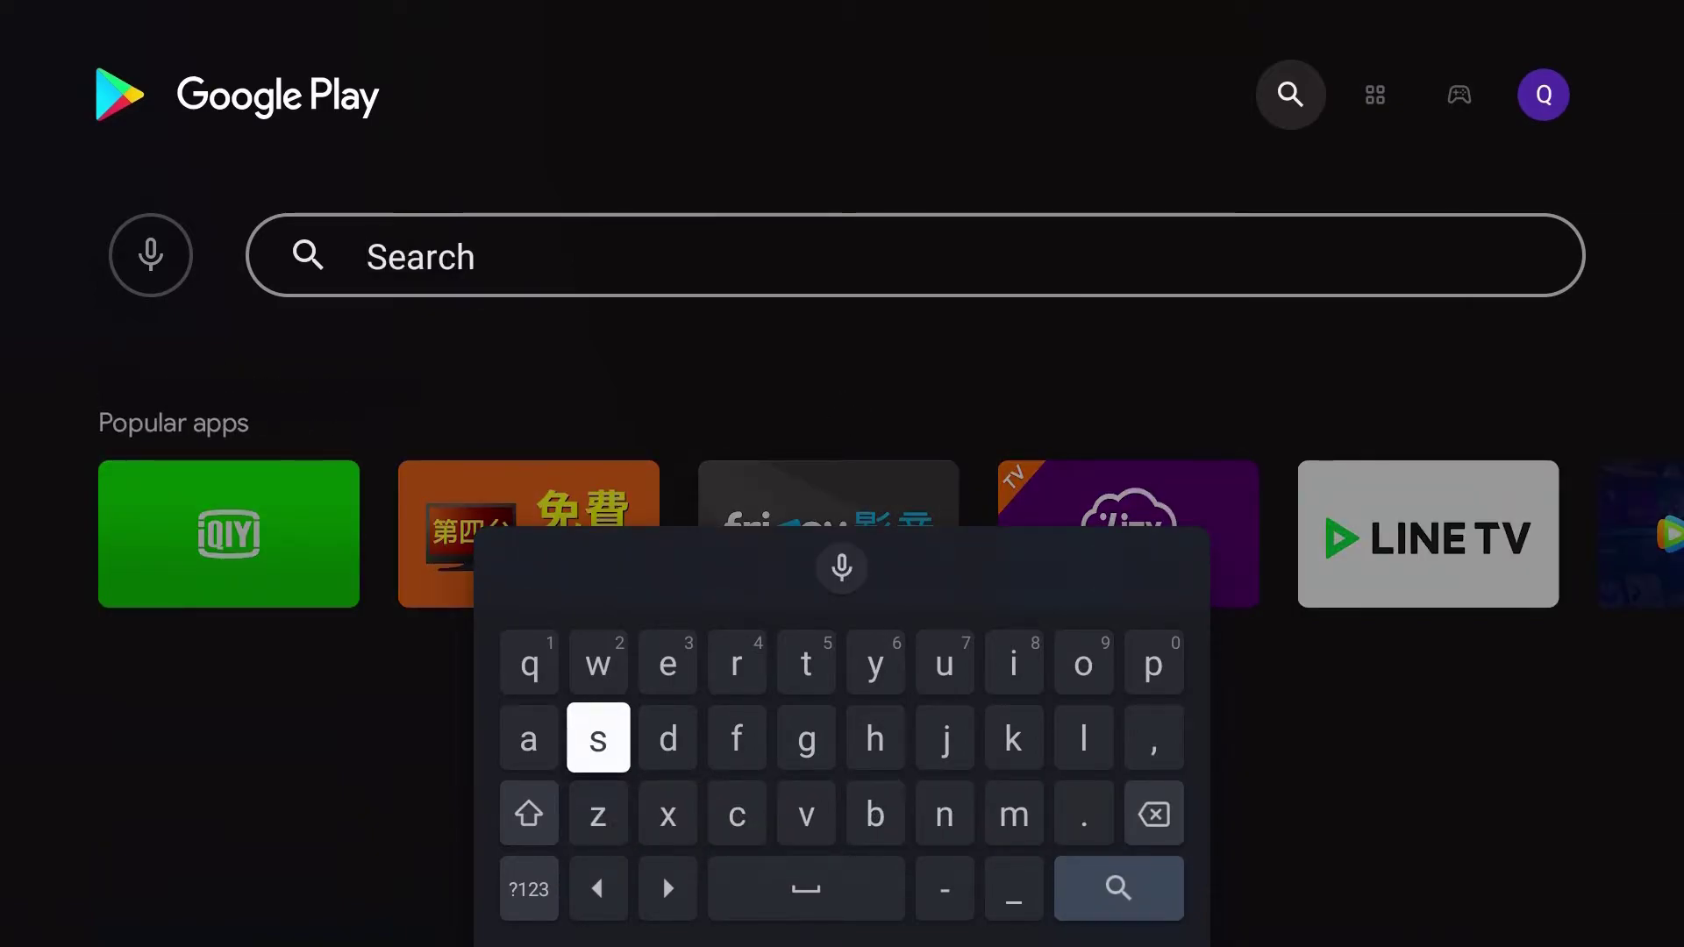
key("Return")
key("Right")
key("Right")
key("Right")
key("Right")
key("Right")
key("Up")
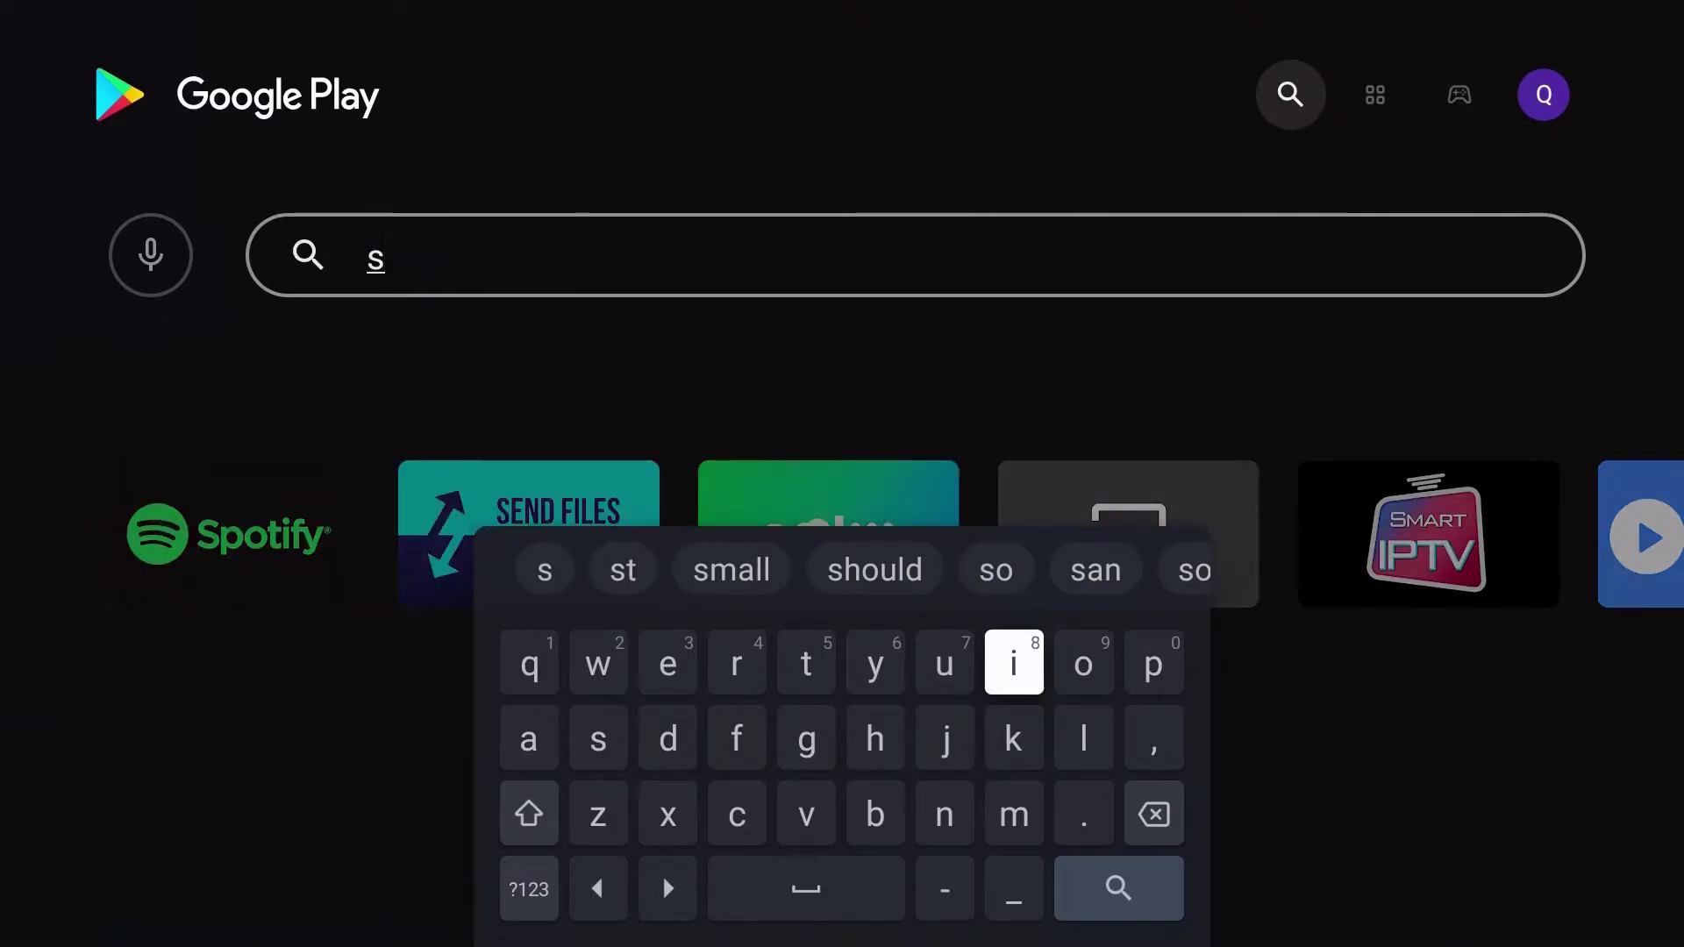
key("Return")
key("Left")
key("Left")
key("Left")
key("Left")
key("Left")
key("Down")
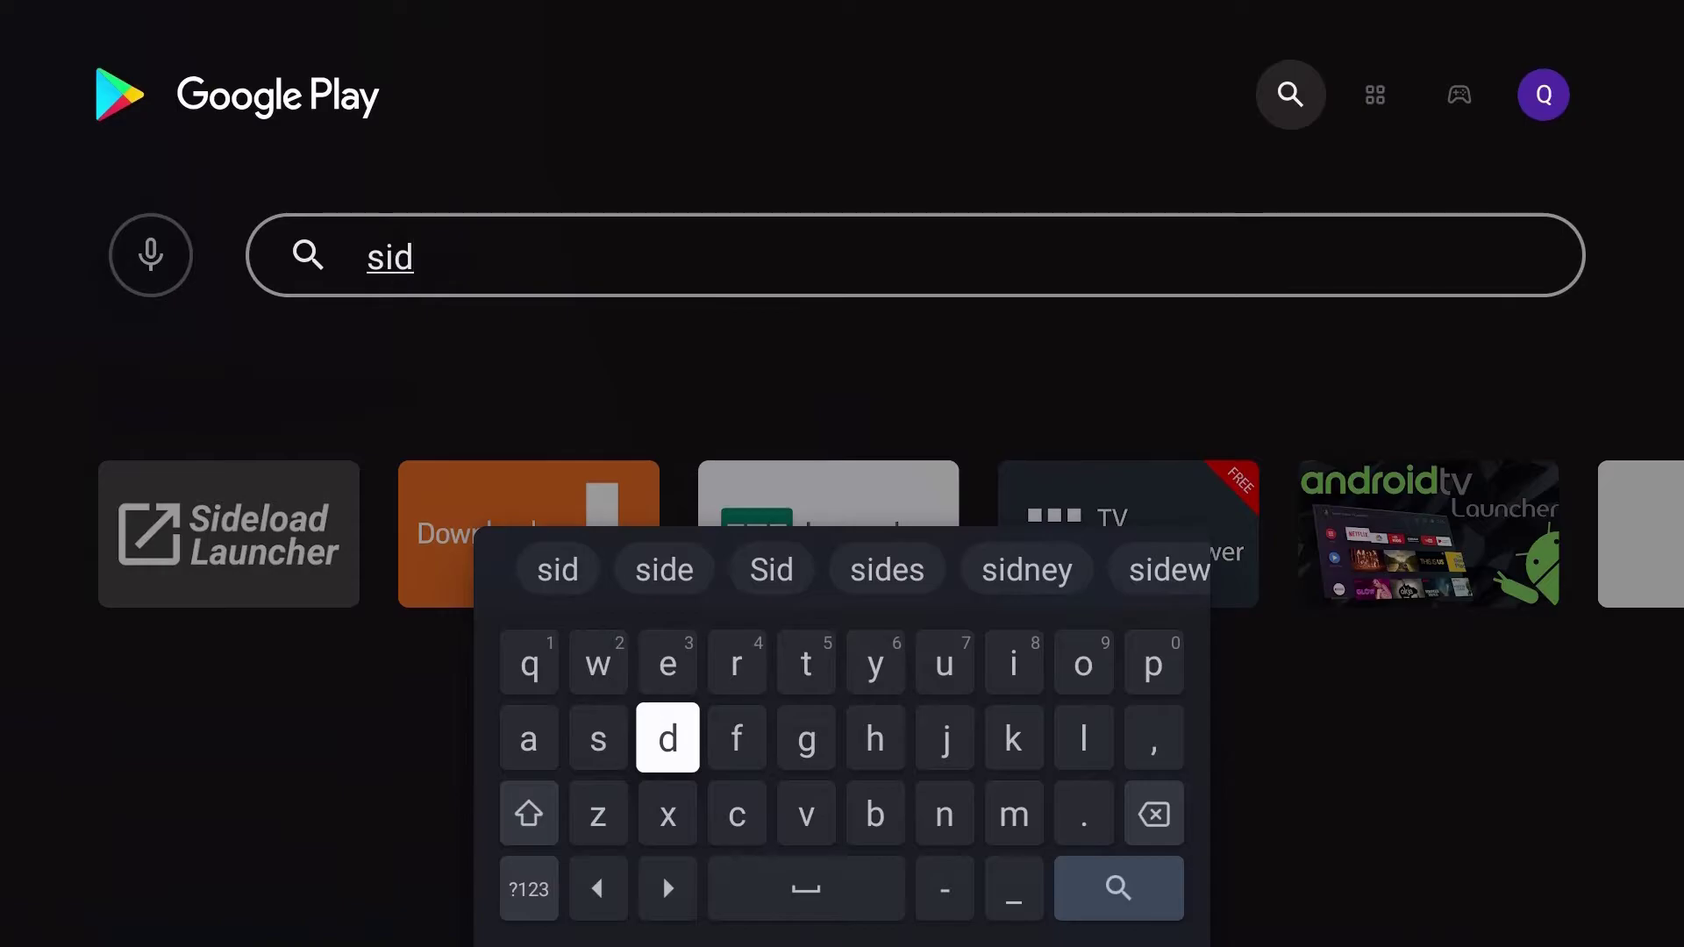
key("Escape")
- Install Sideload Launcher - Android TV and return to the sid results
key("Return")
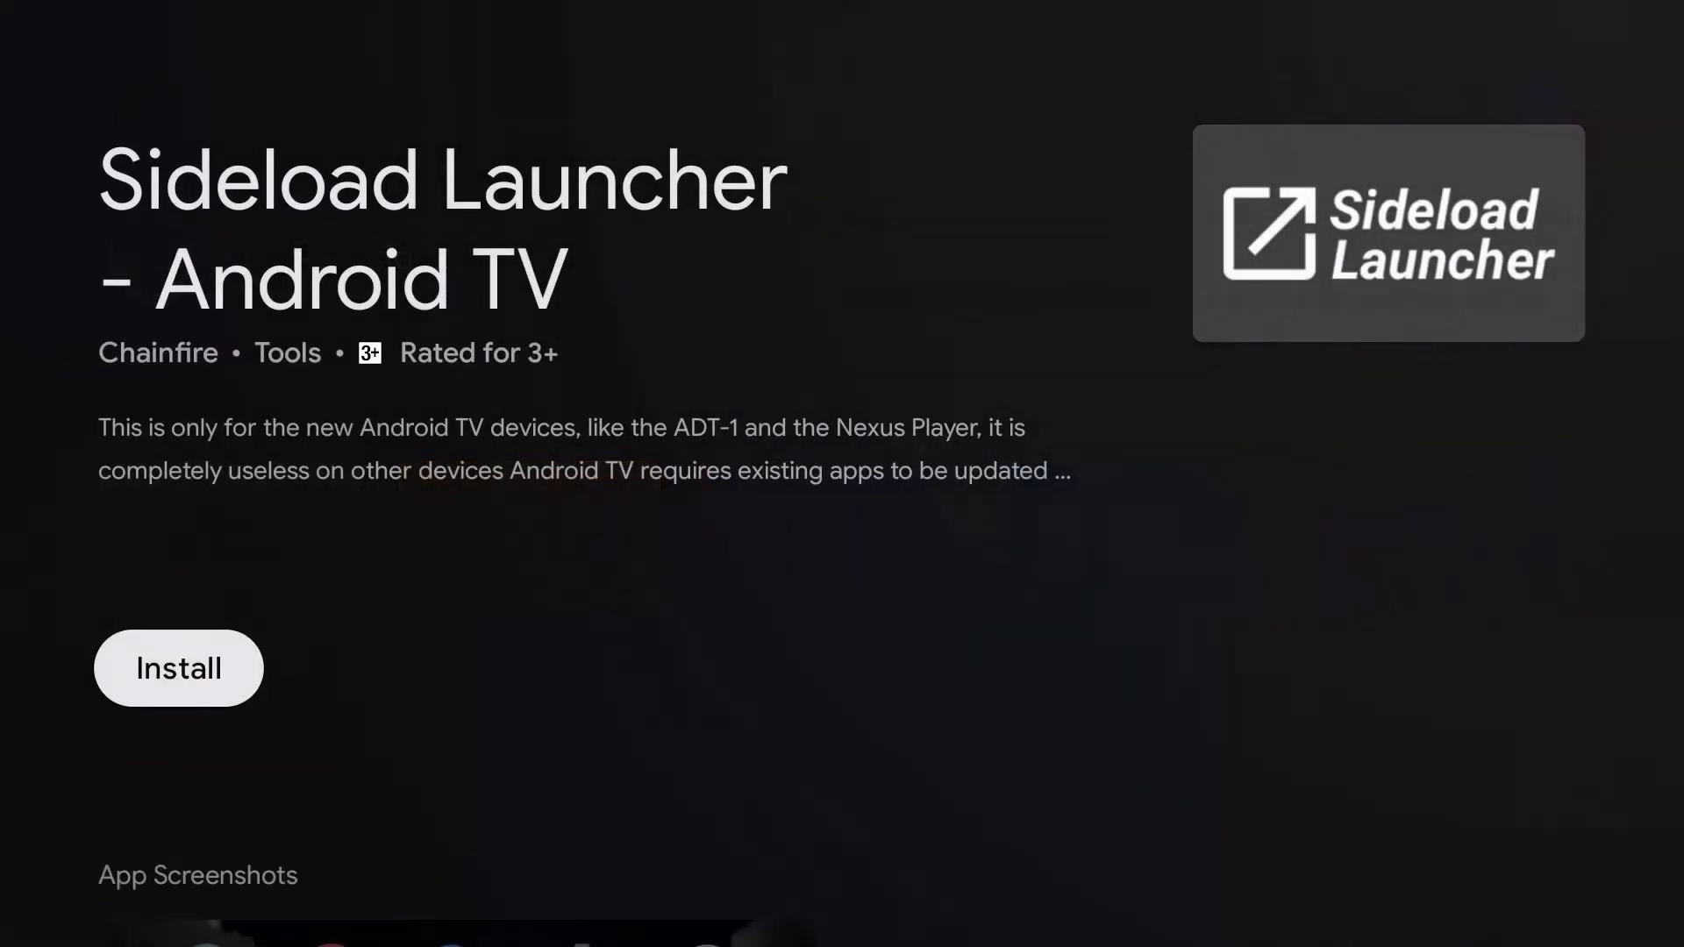
key("Return")
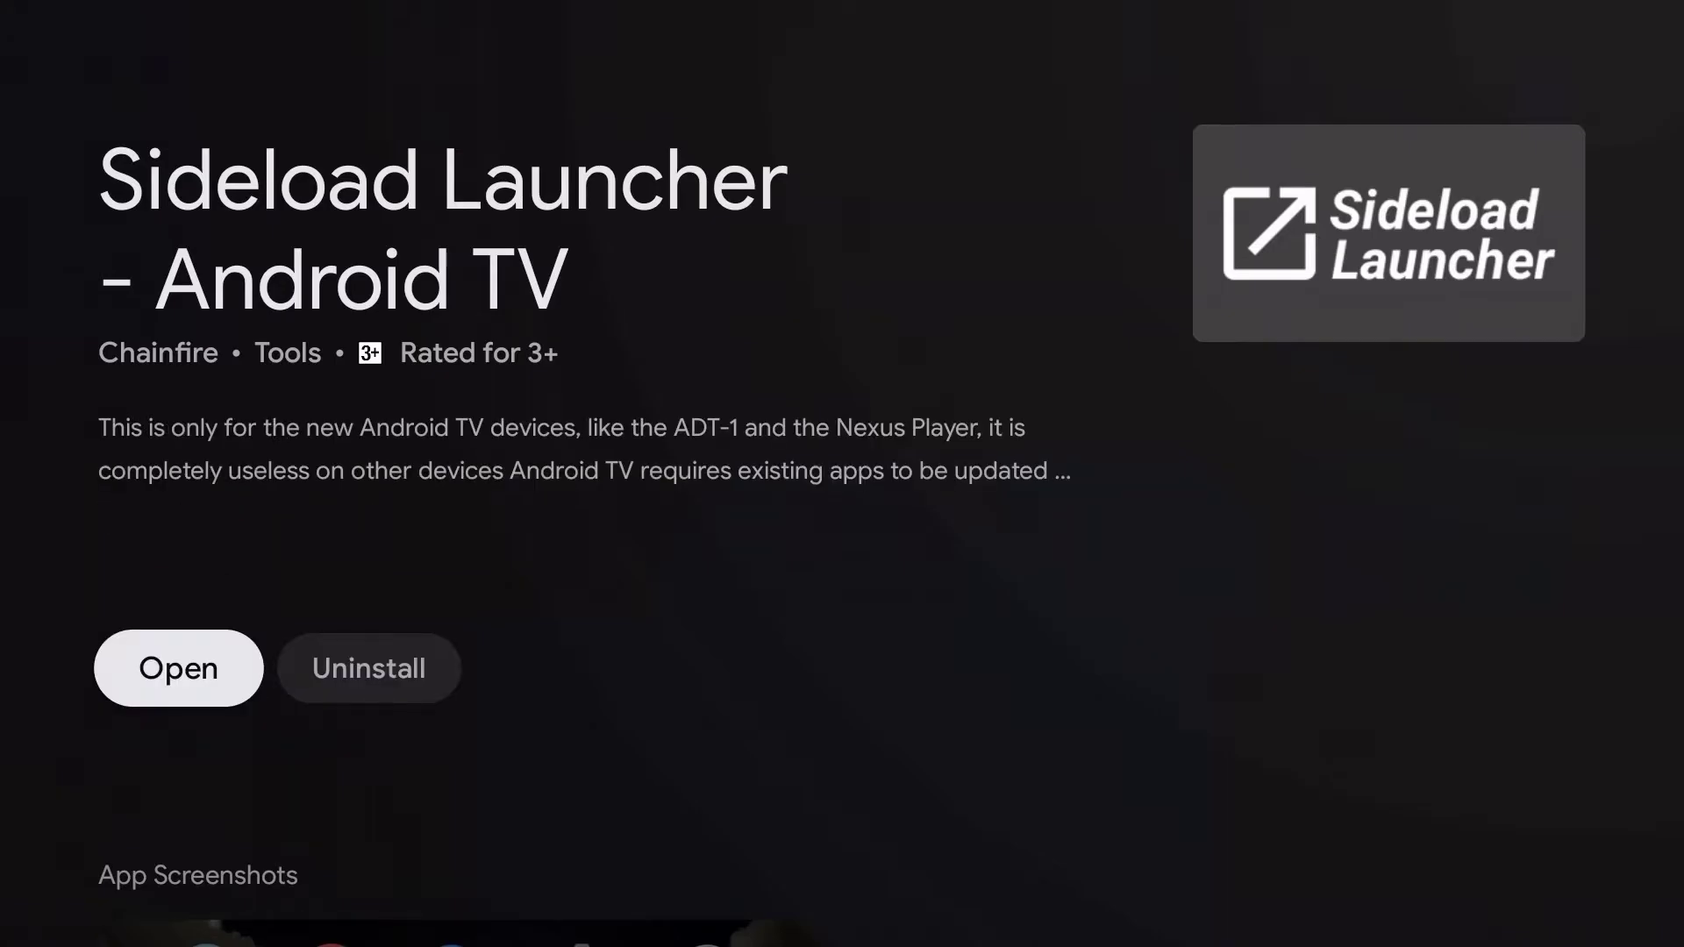
key("Escape")
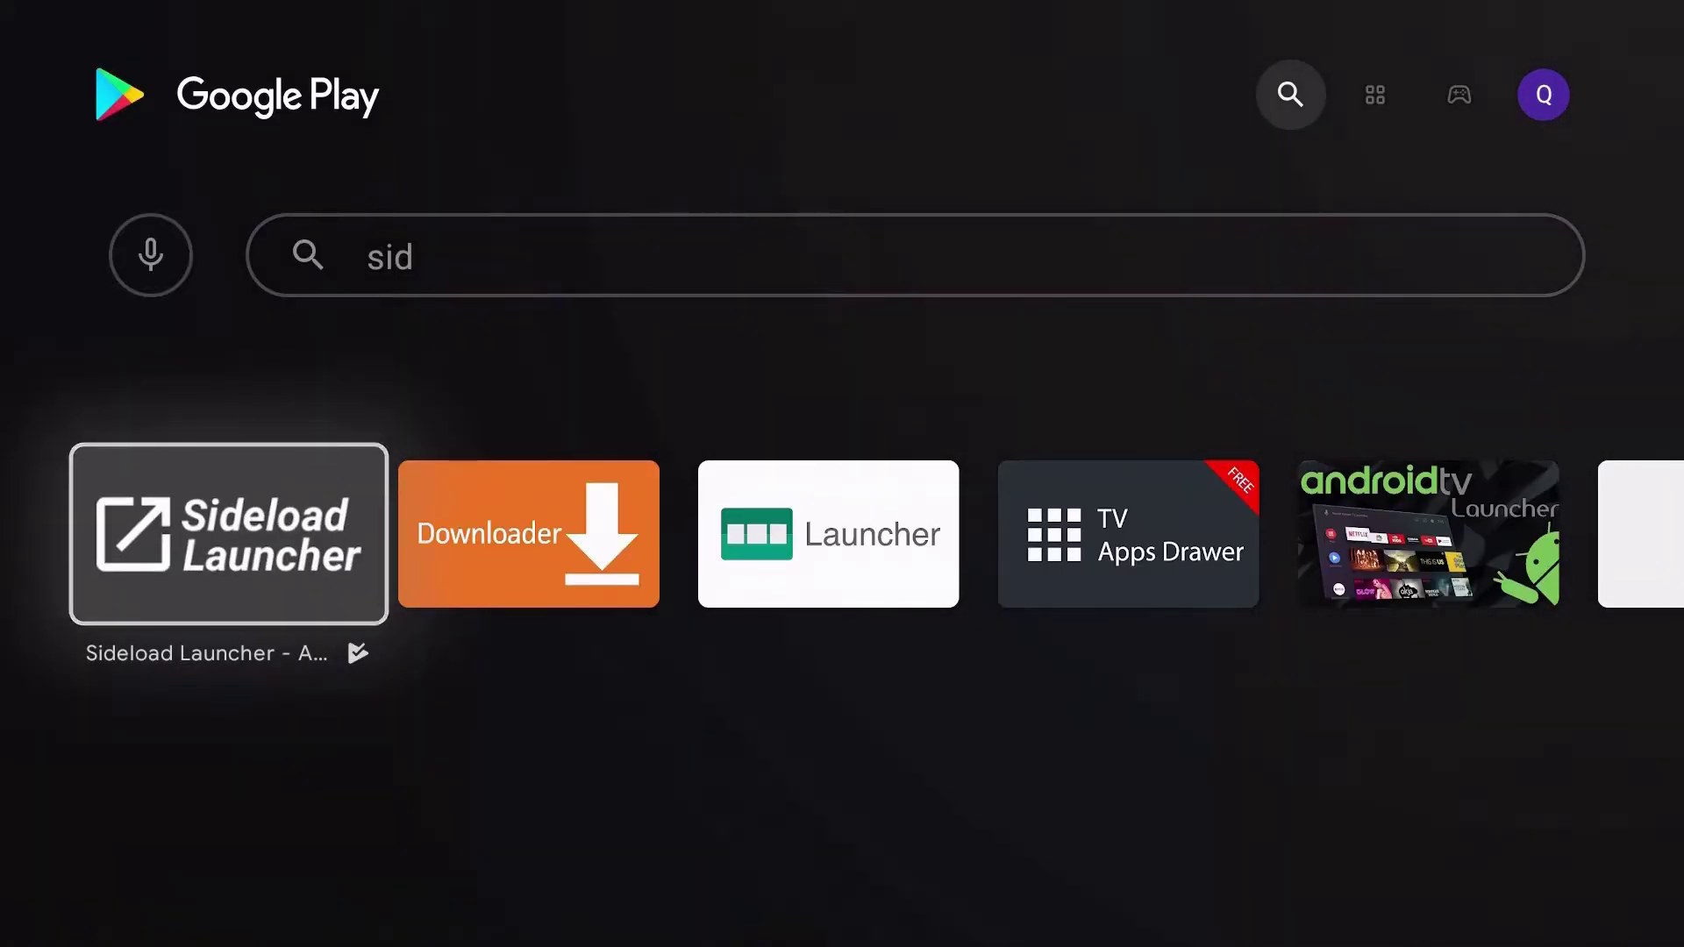
- From the home screen, launch Mibox APK installer via Apps and allow it file access
key("Home")
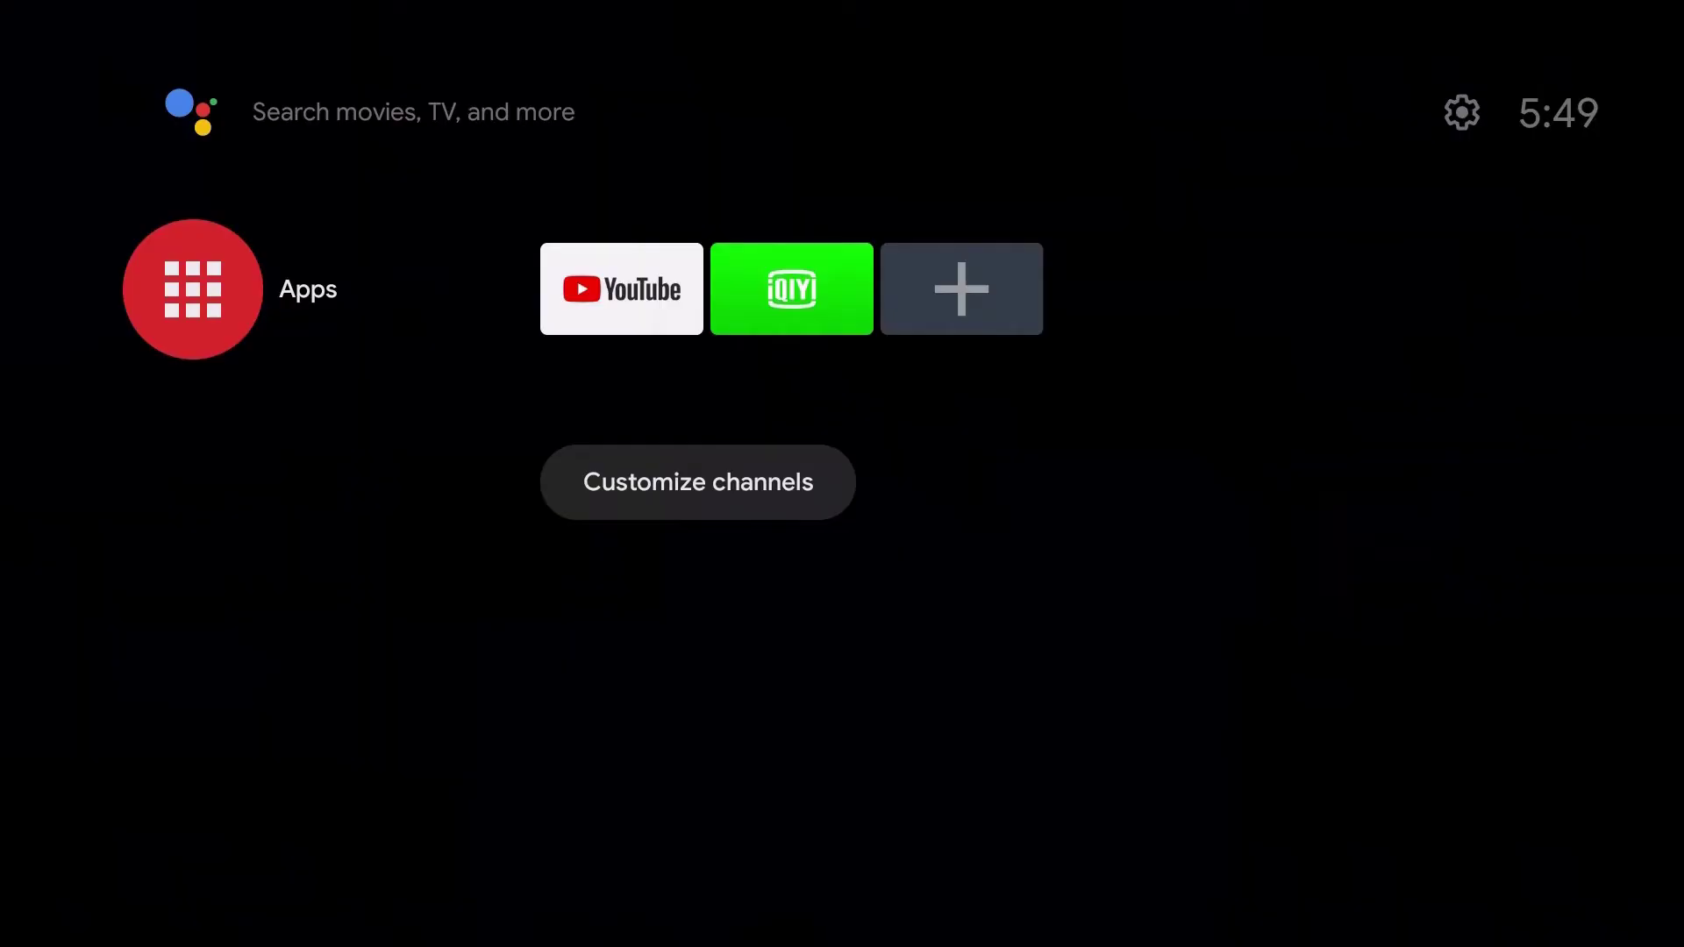
key("Return")
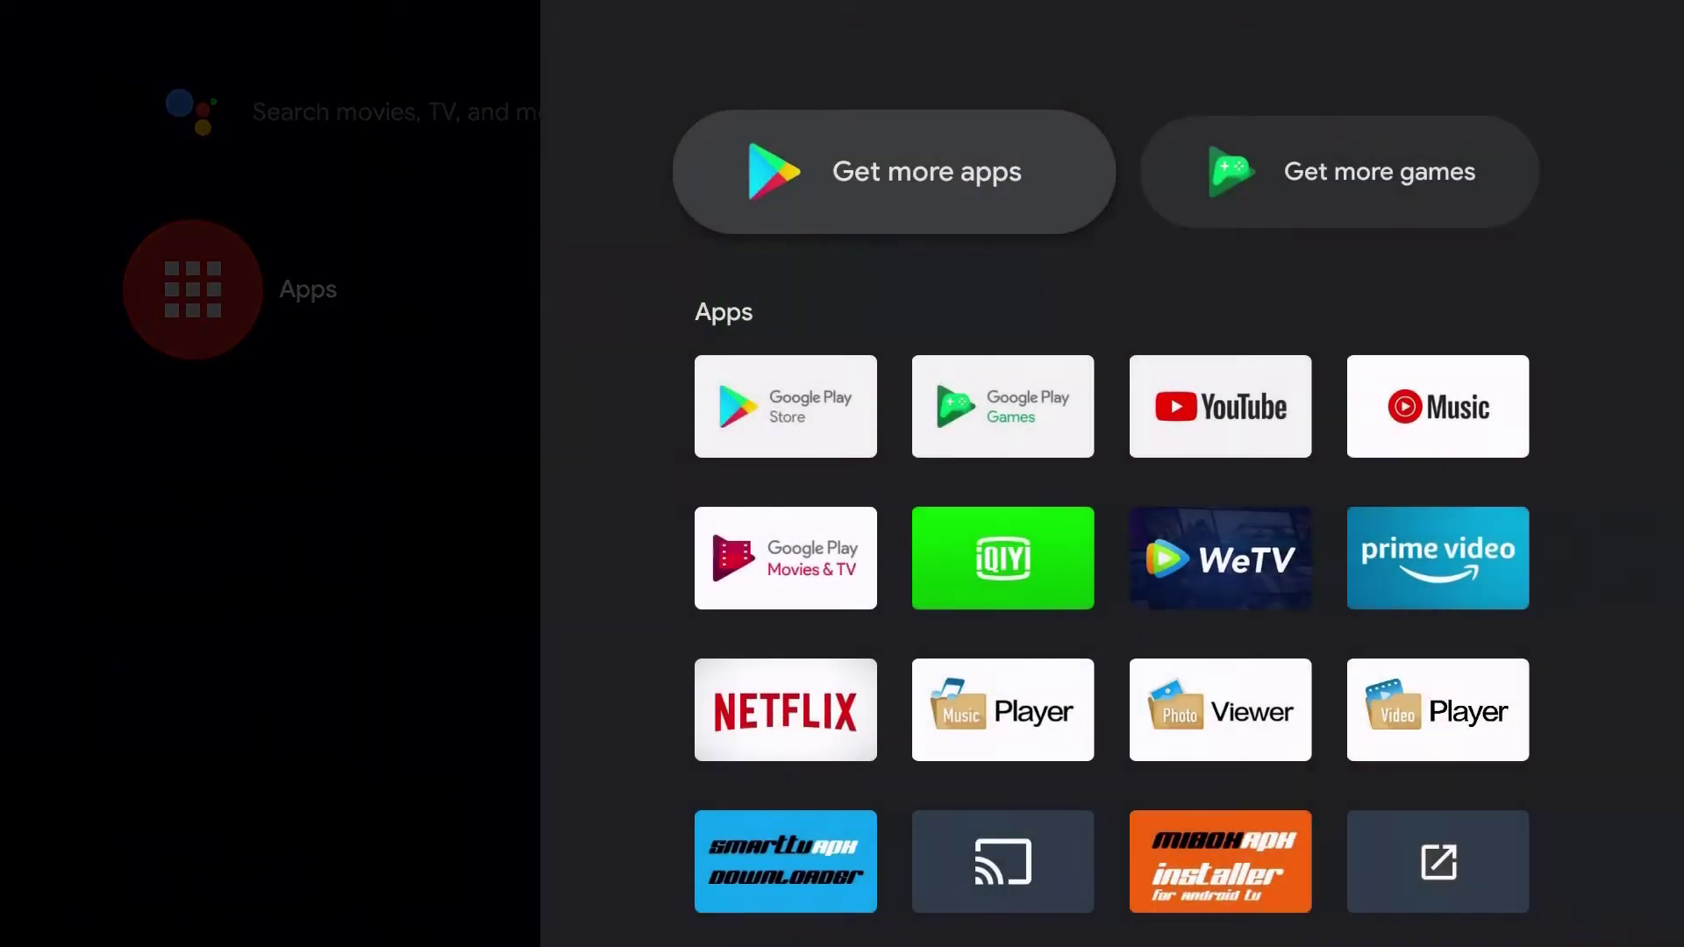
key("Down")
key("Down")
key("Down")
key("Right")
key("Right")
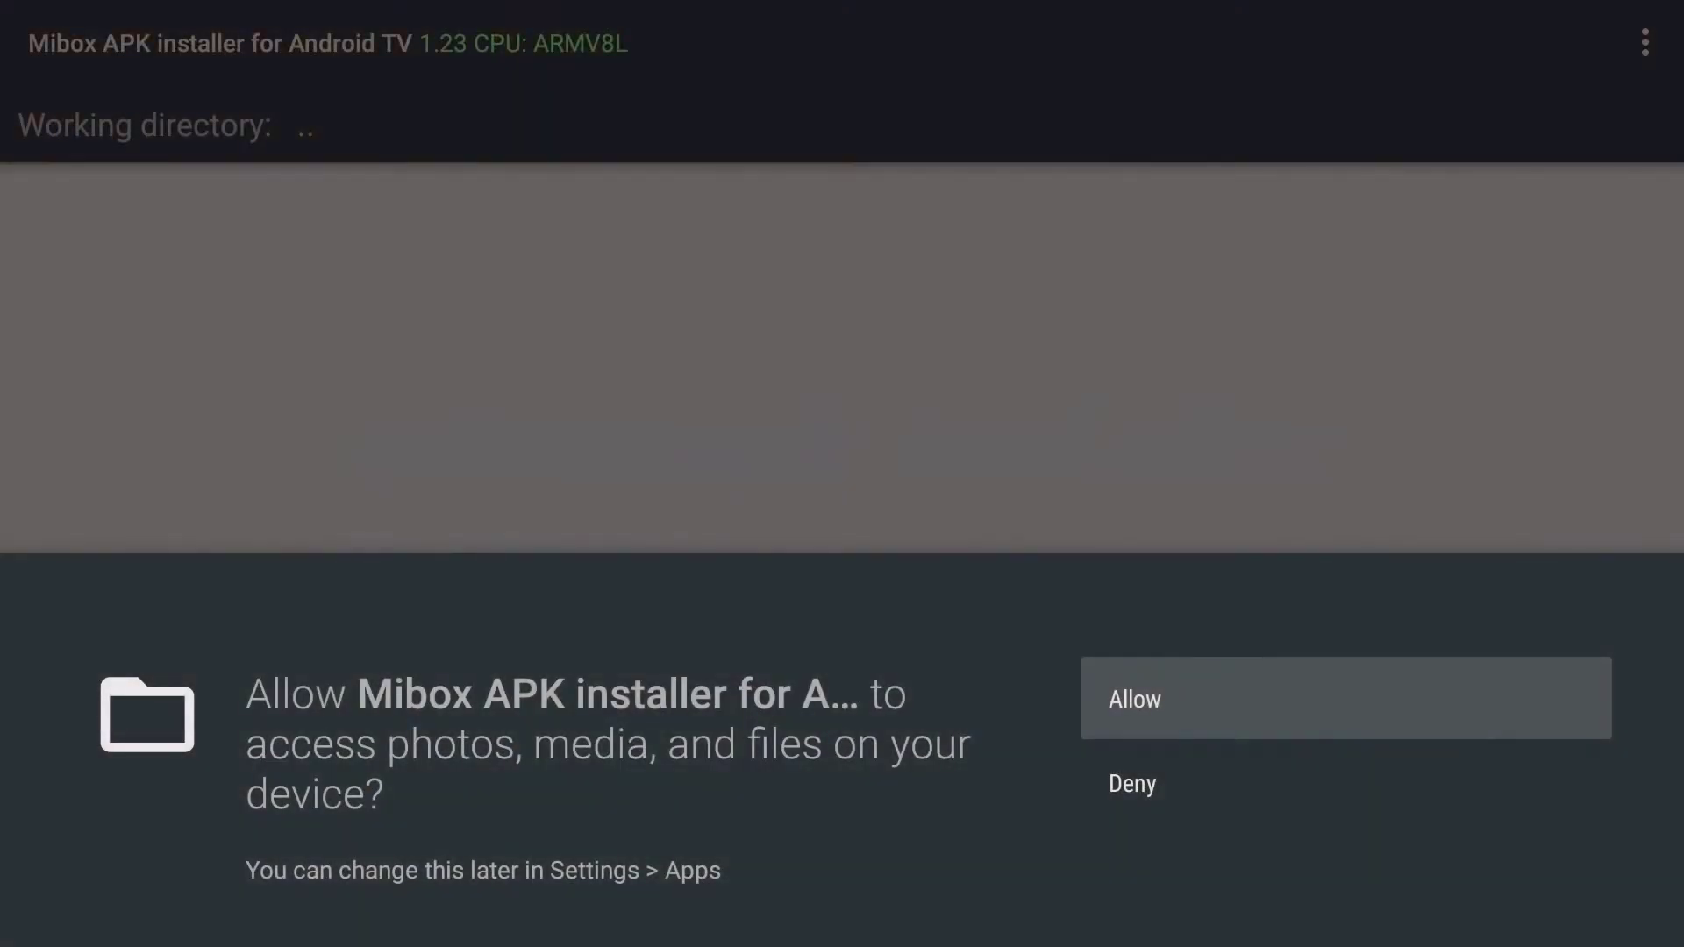
key("Return")
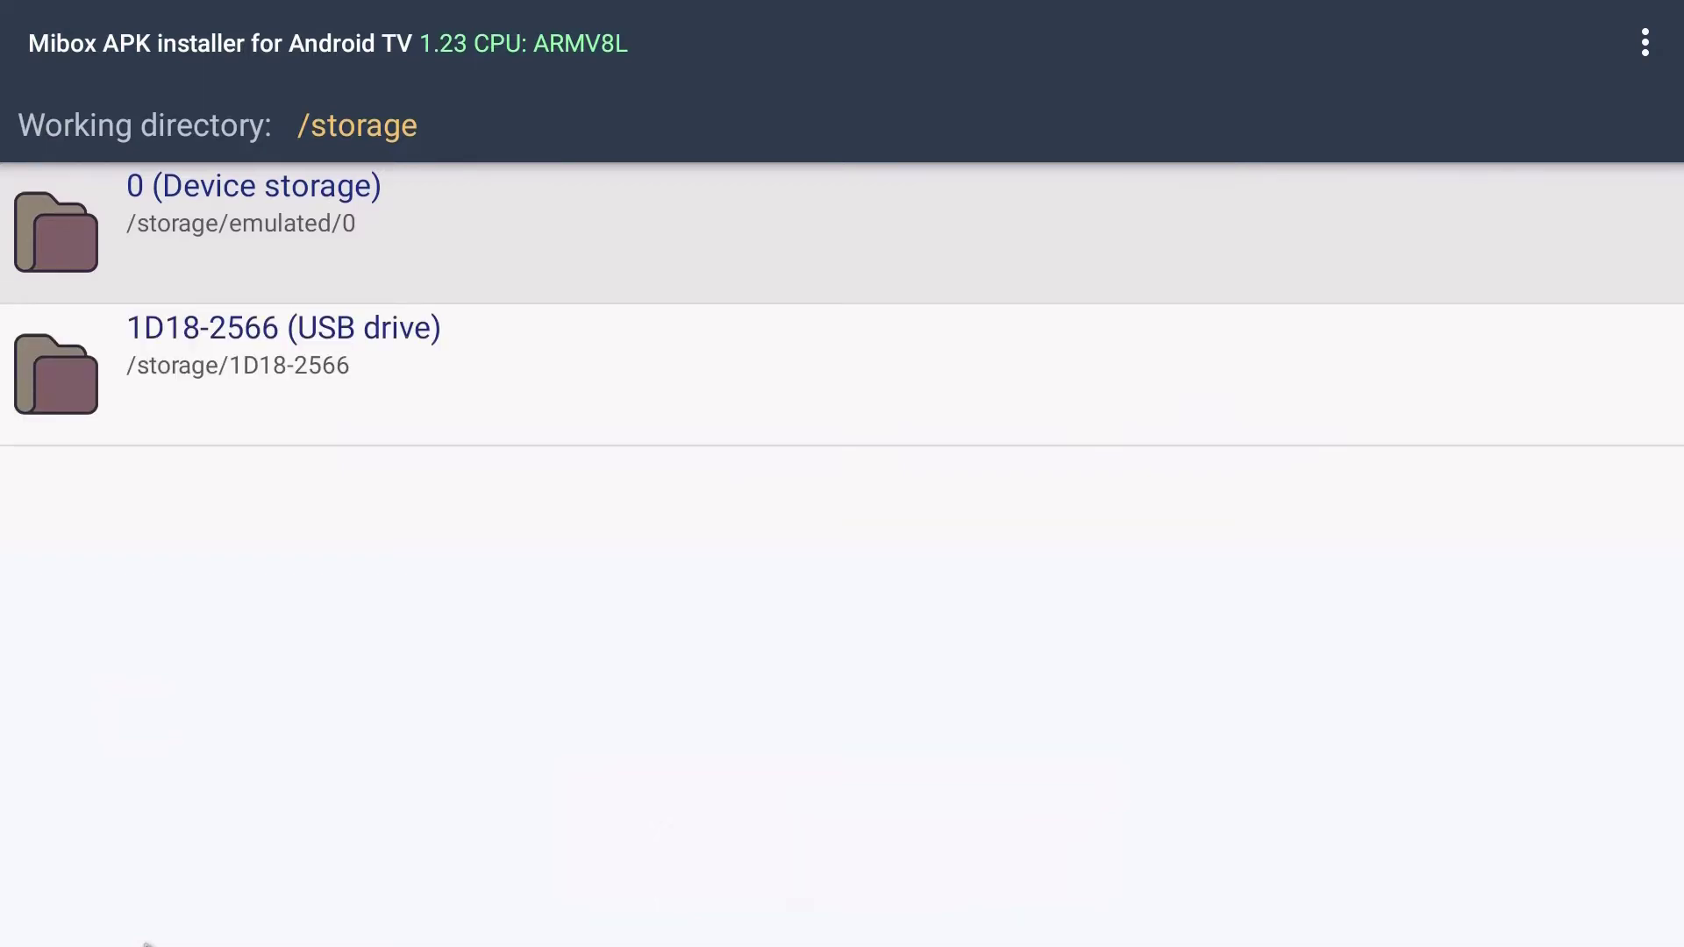
- Open drive 1D18-2566 and start installing the USB Camera Connect APK
key("Down")
key("Return")
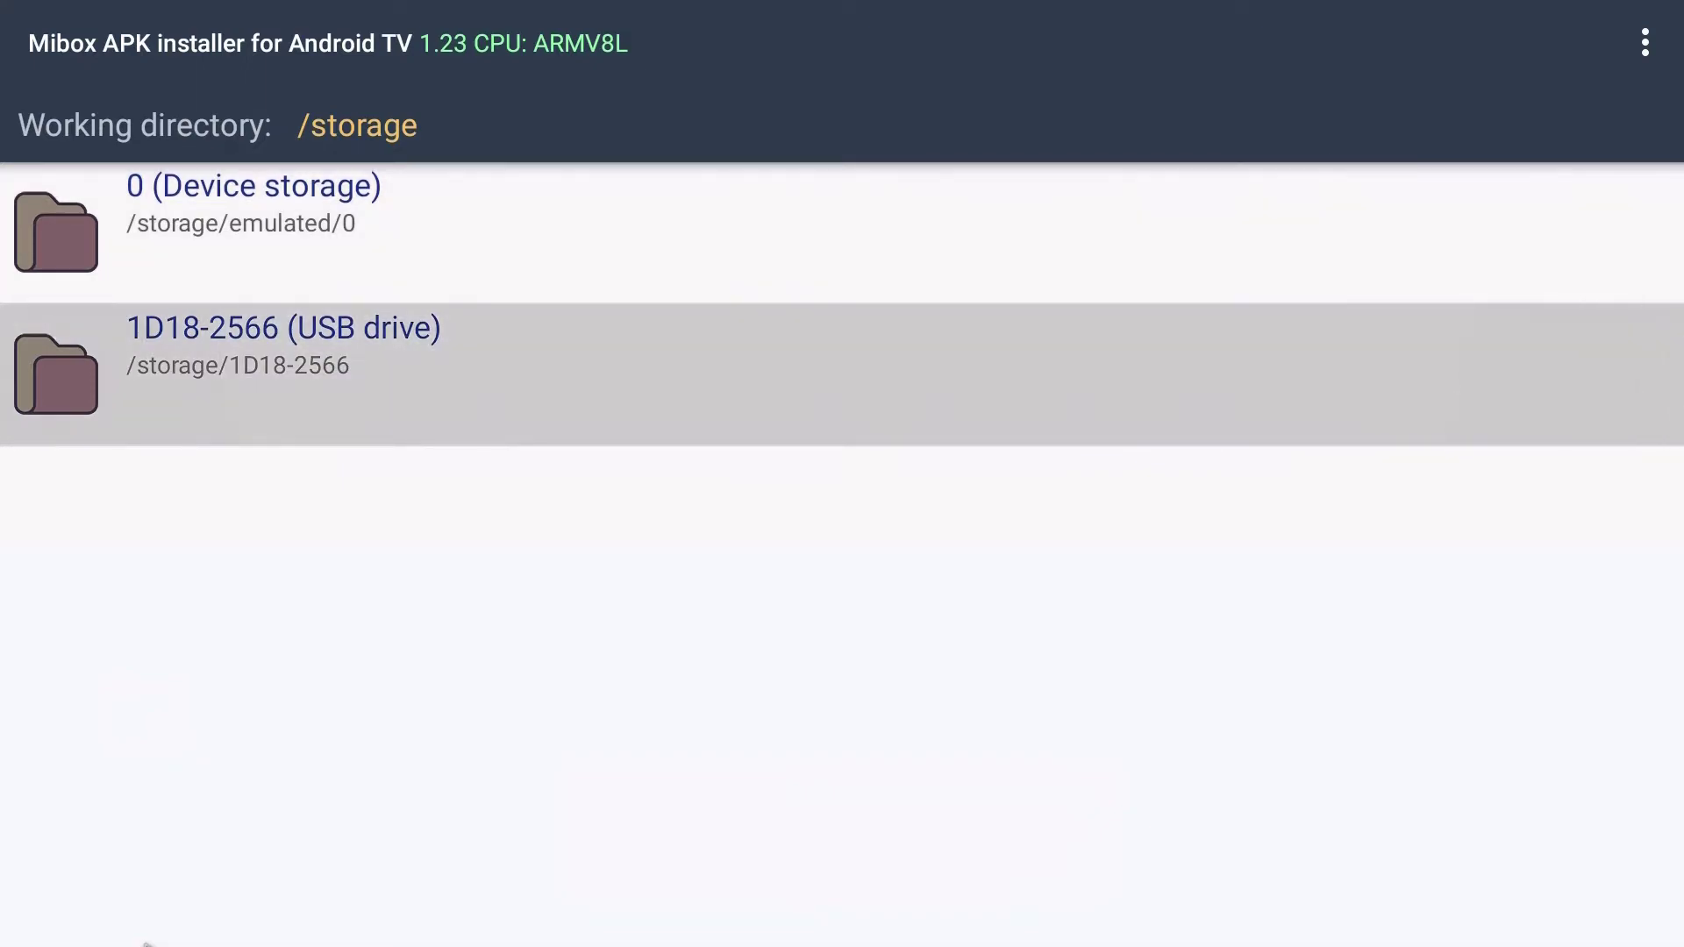
key("Down")
key("Down")
key("Down")
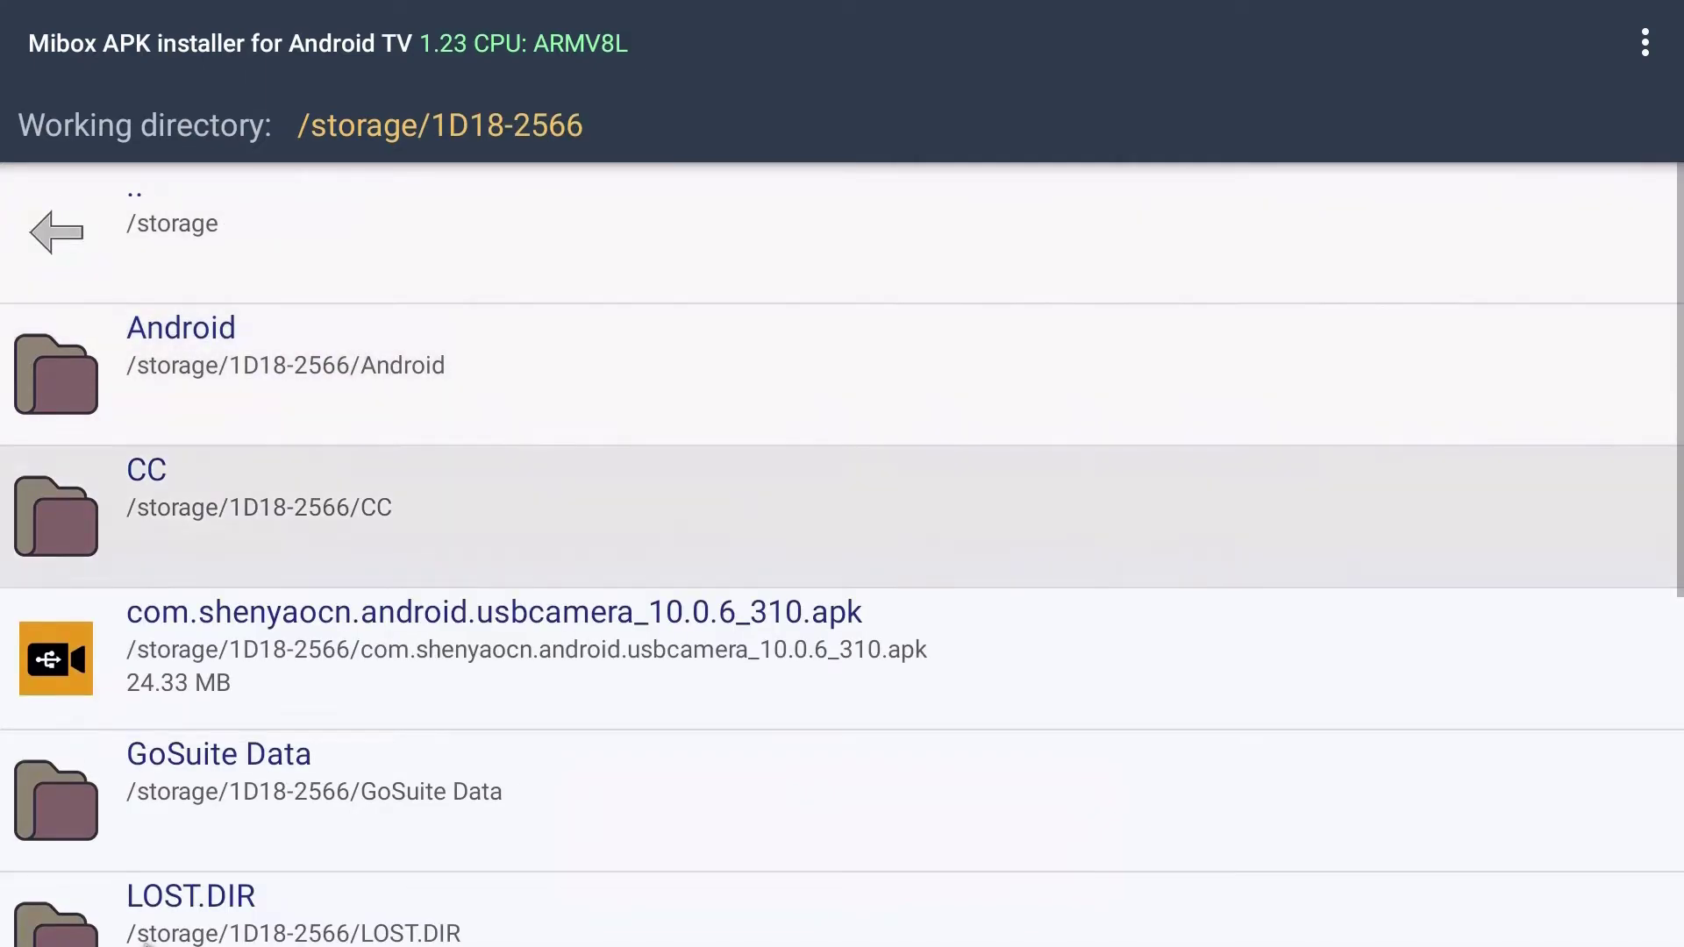
key("Down")
key("Down")
key("Down")
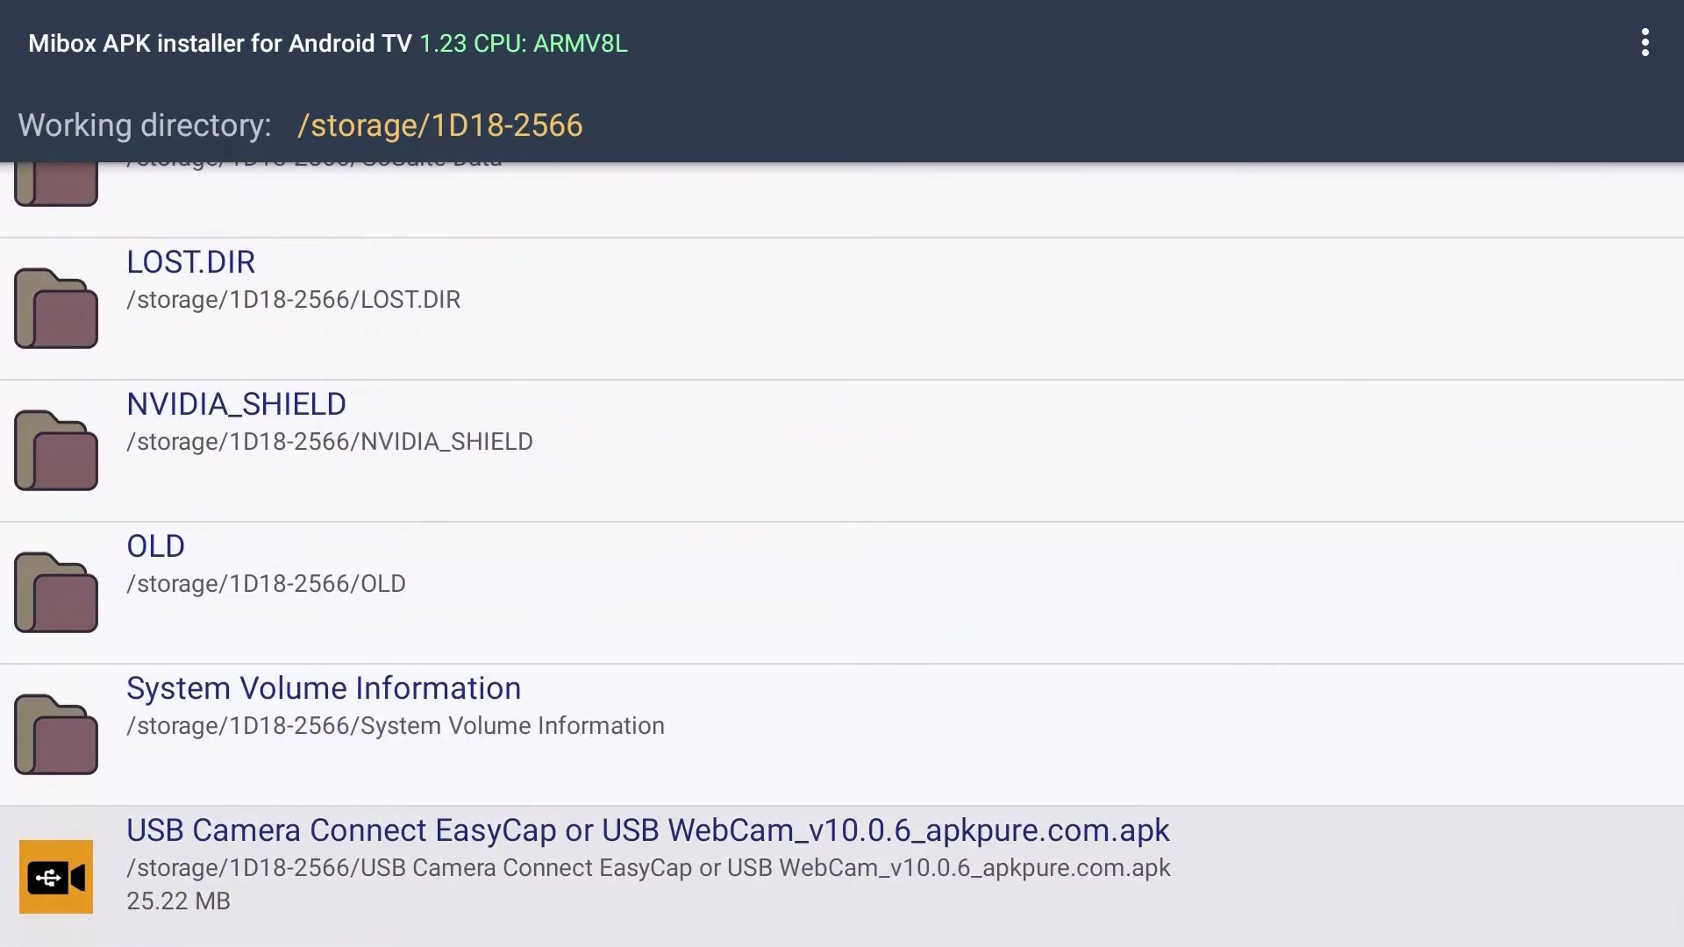
key("Return")
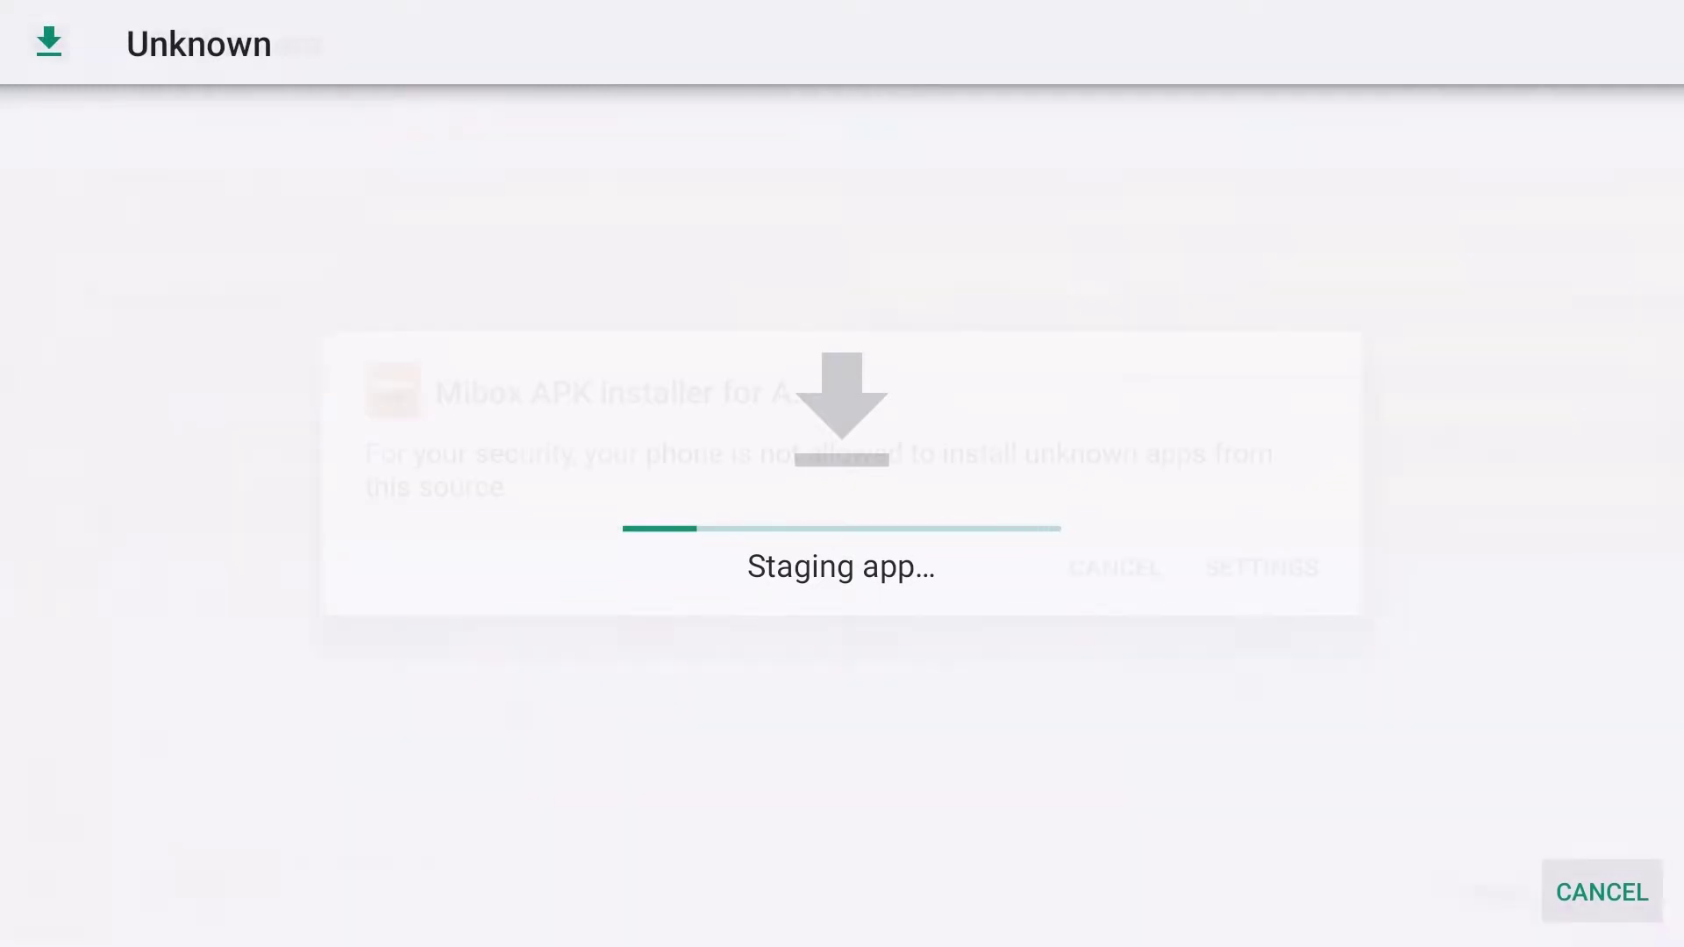
- Allow Mibox APK installer to install unknown apps, then retry and confirm the USB Camera install
key("Right")
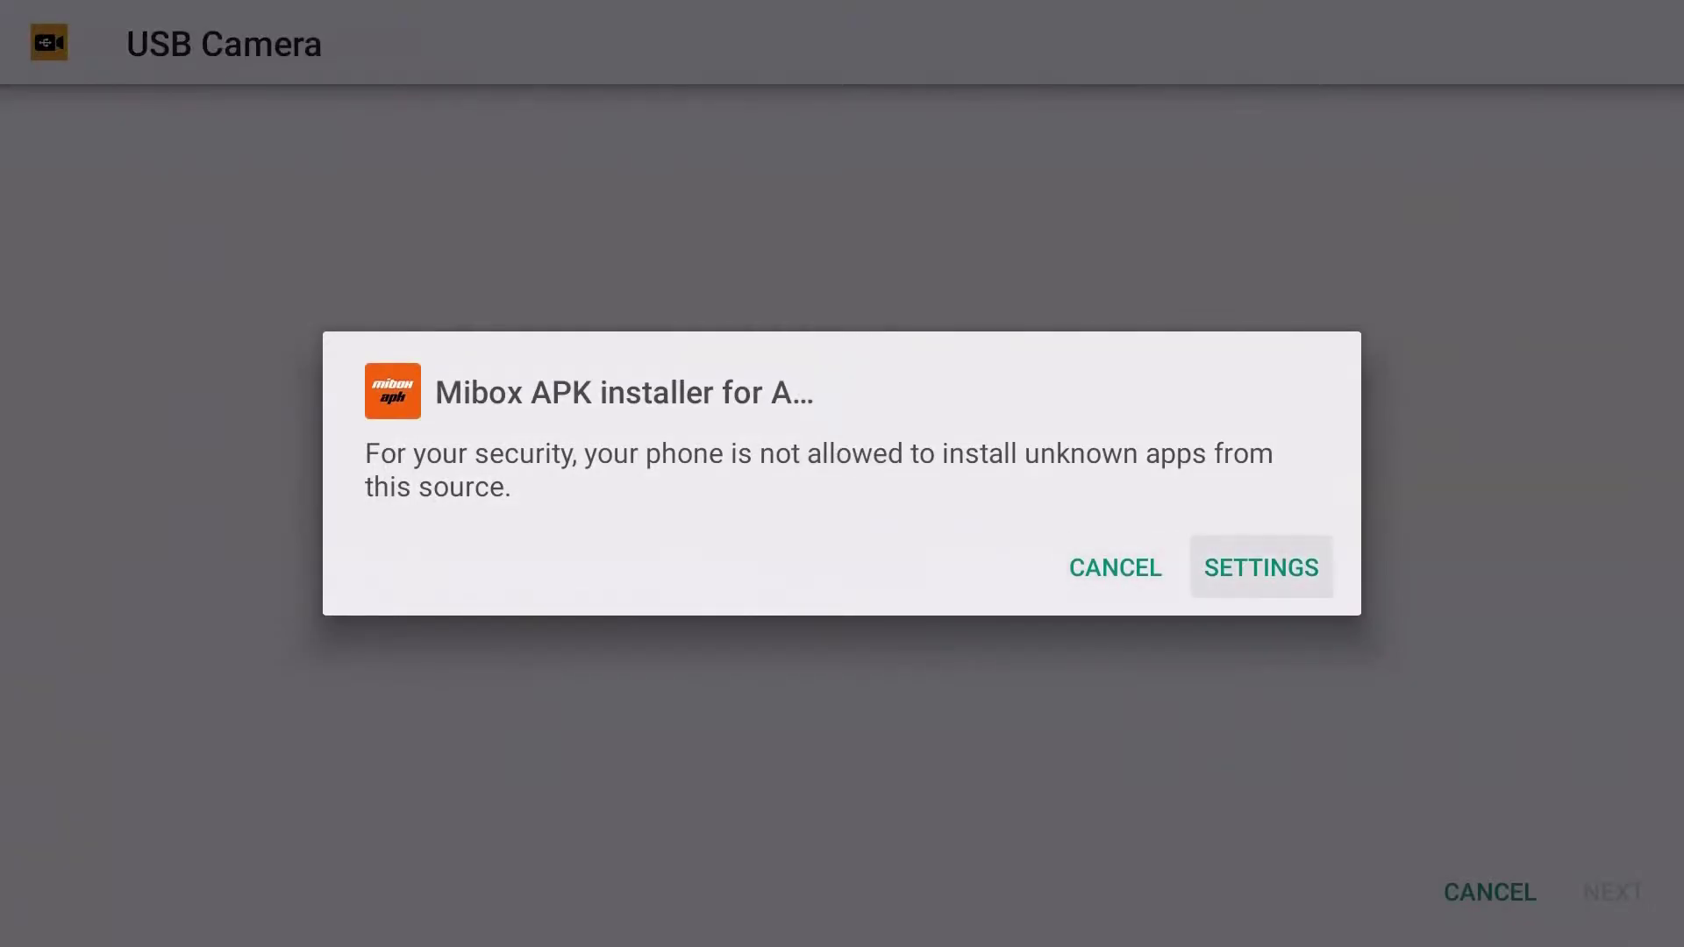
key("Return")
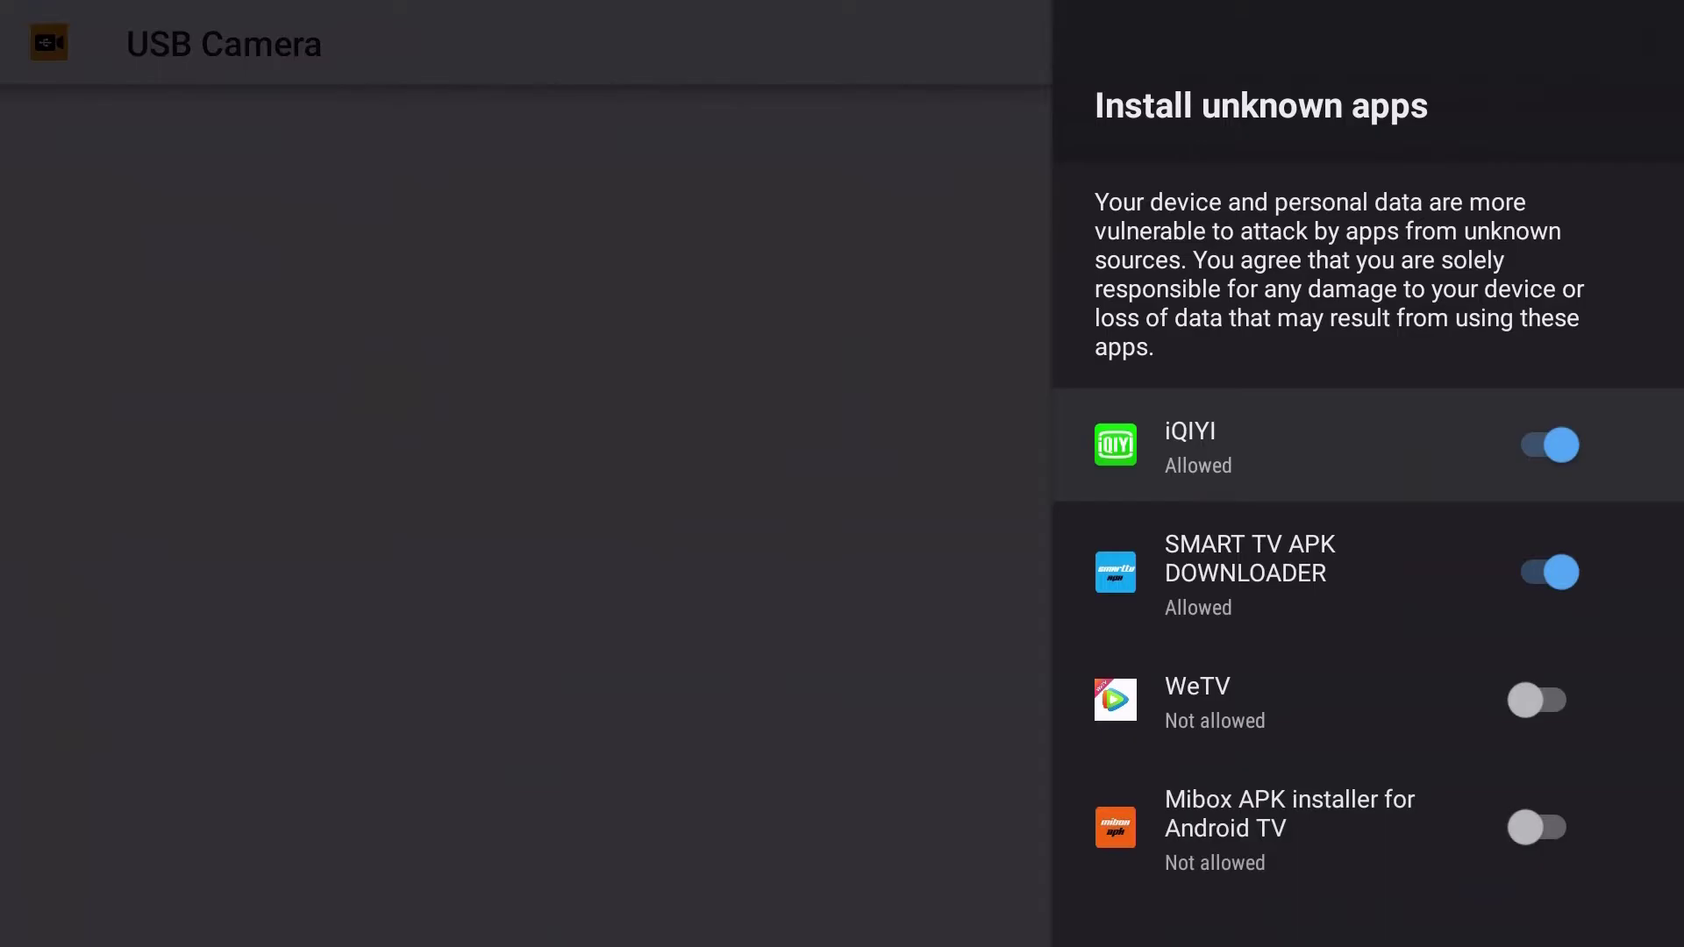
key("Down")
key("Down")
key("Down")
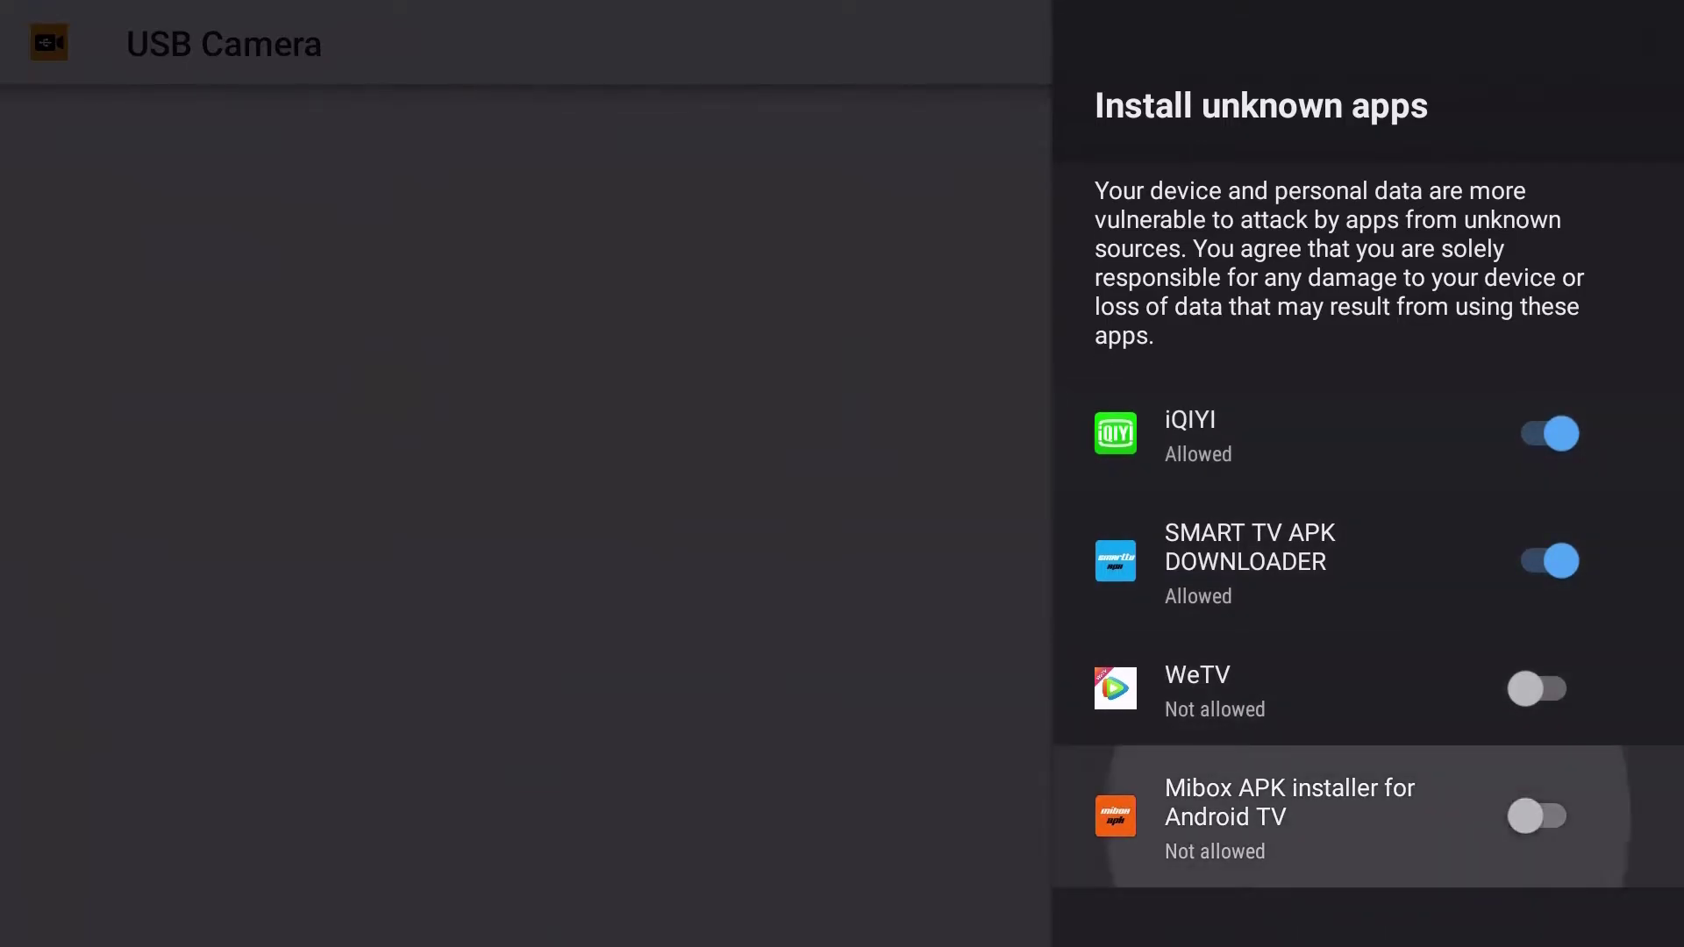
key("Return")
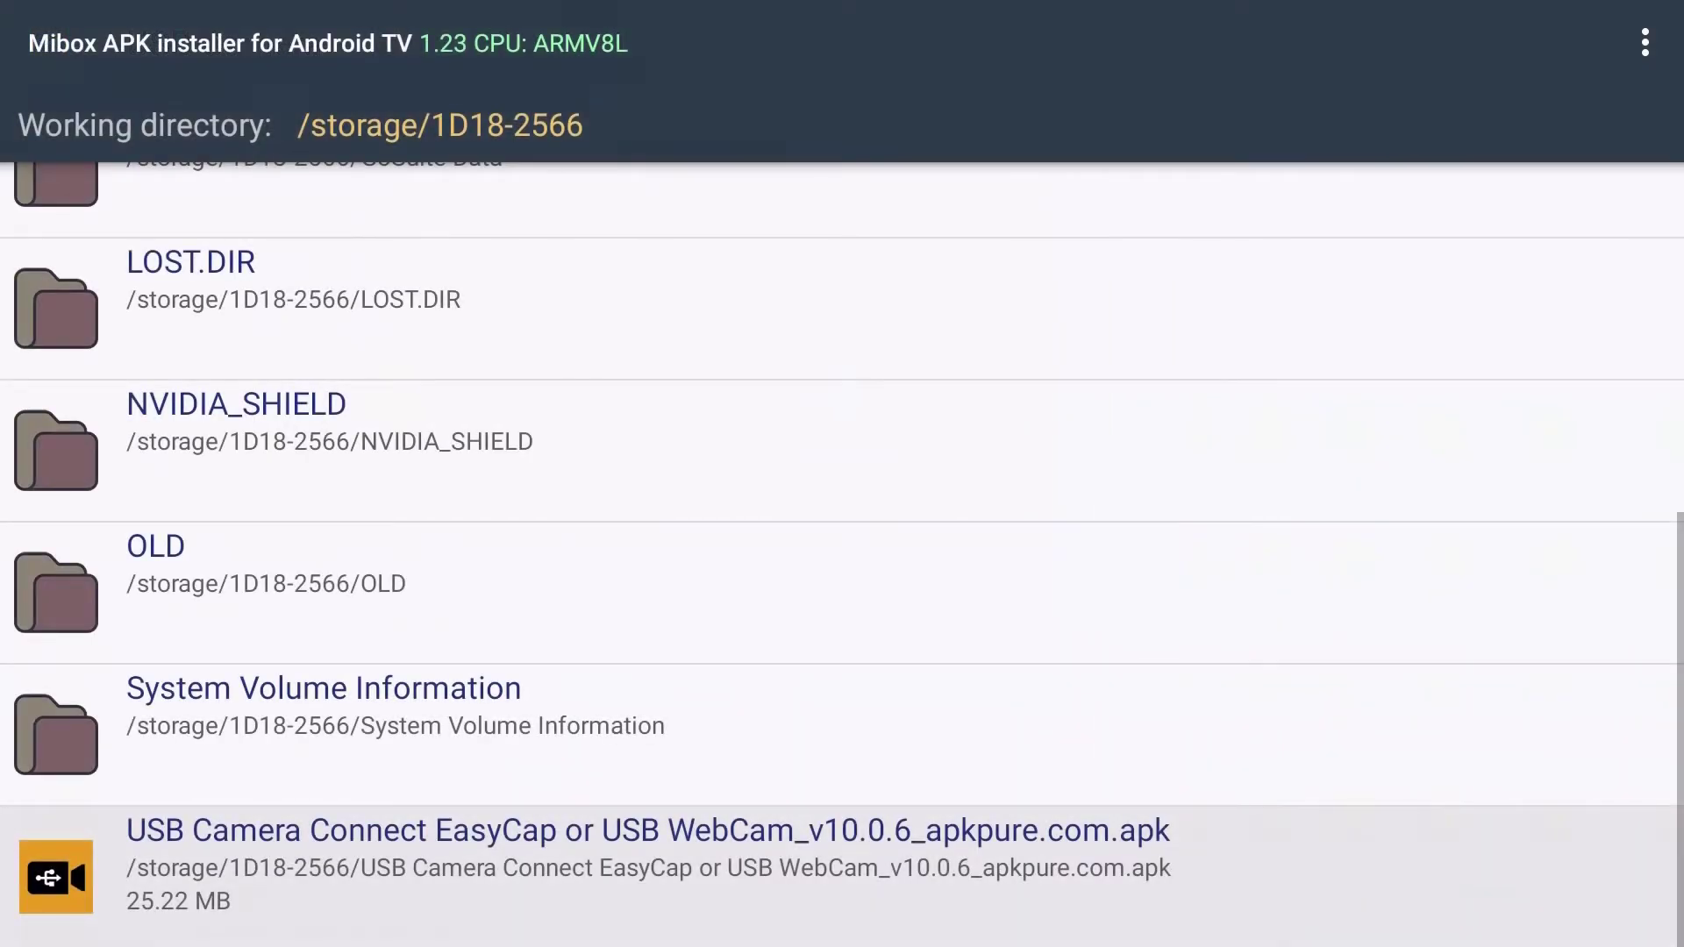
key("Return")
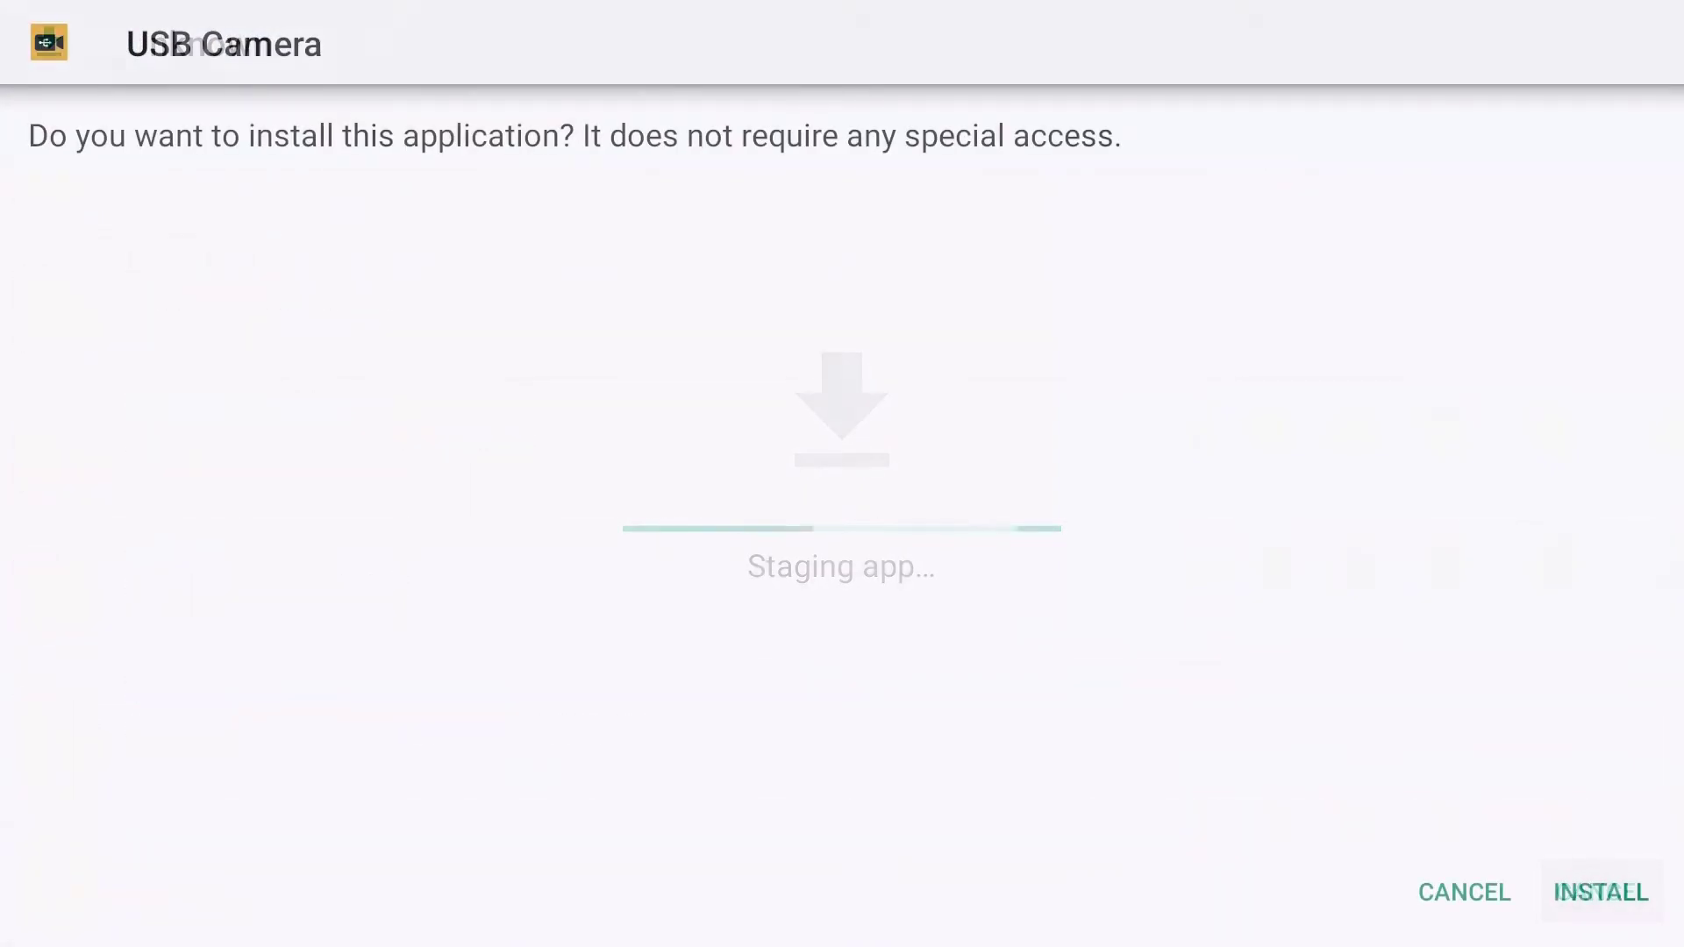
key("Right")
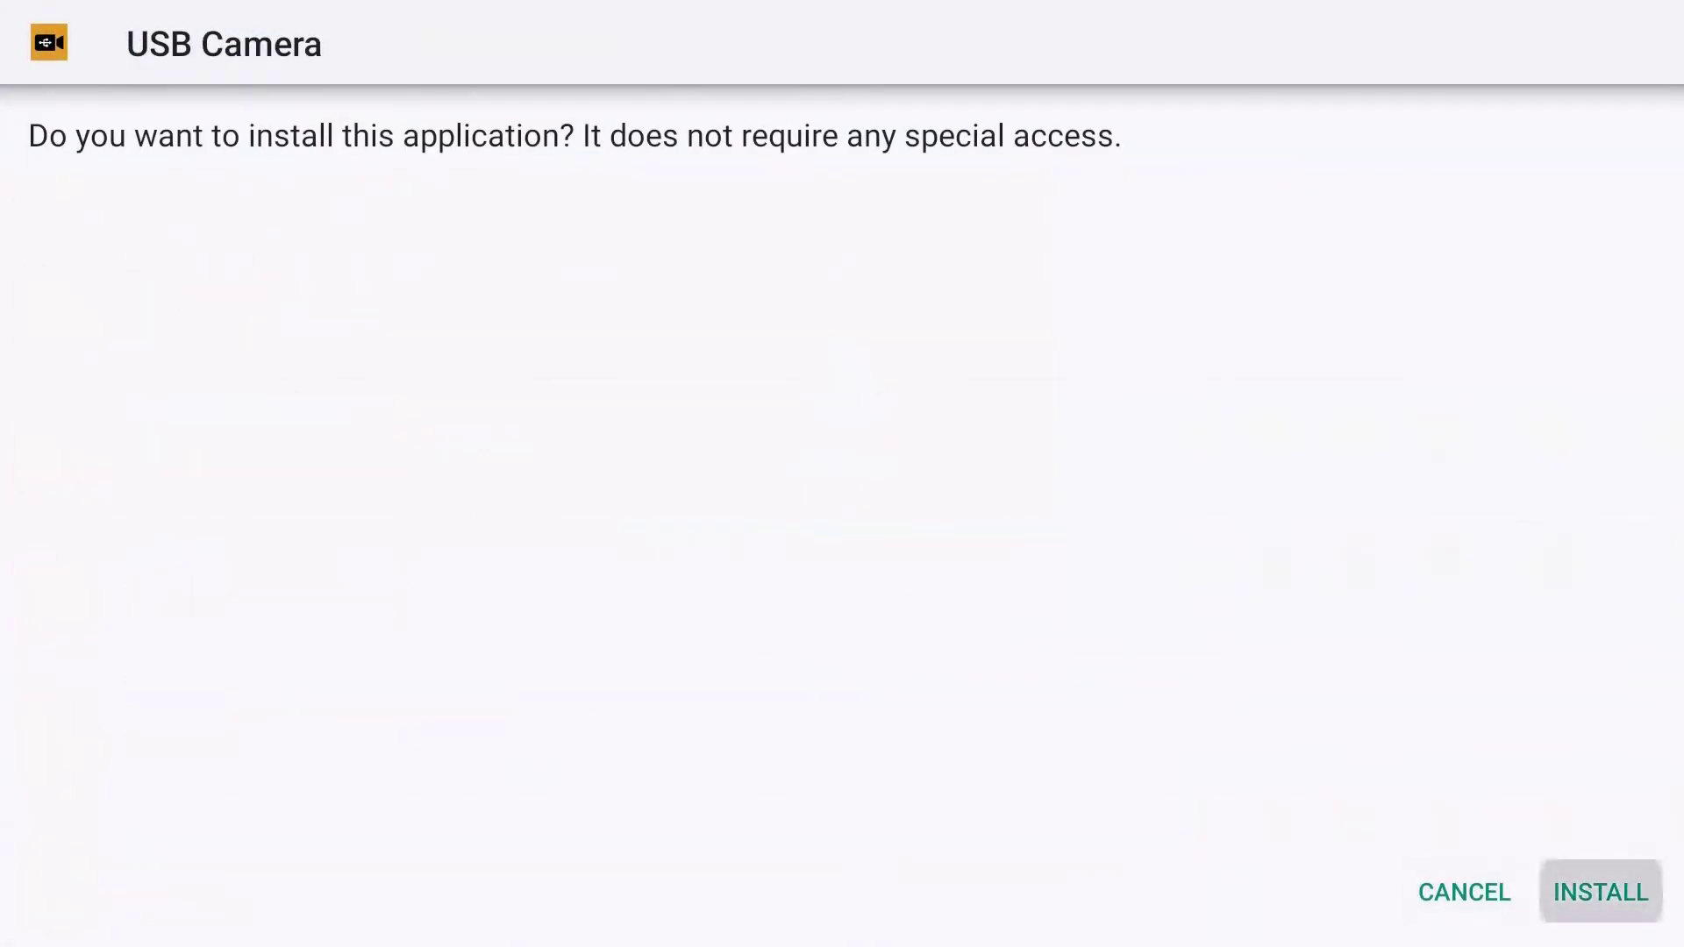
key("Return")
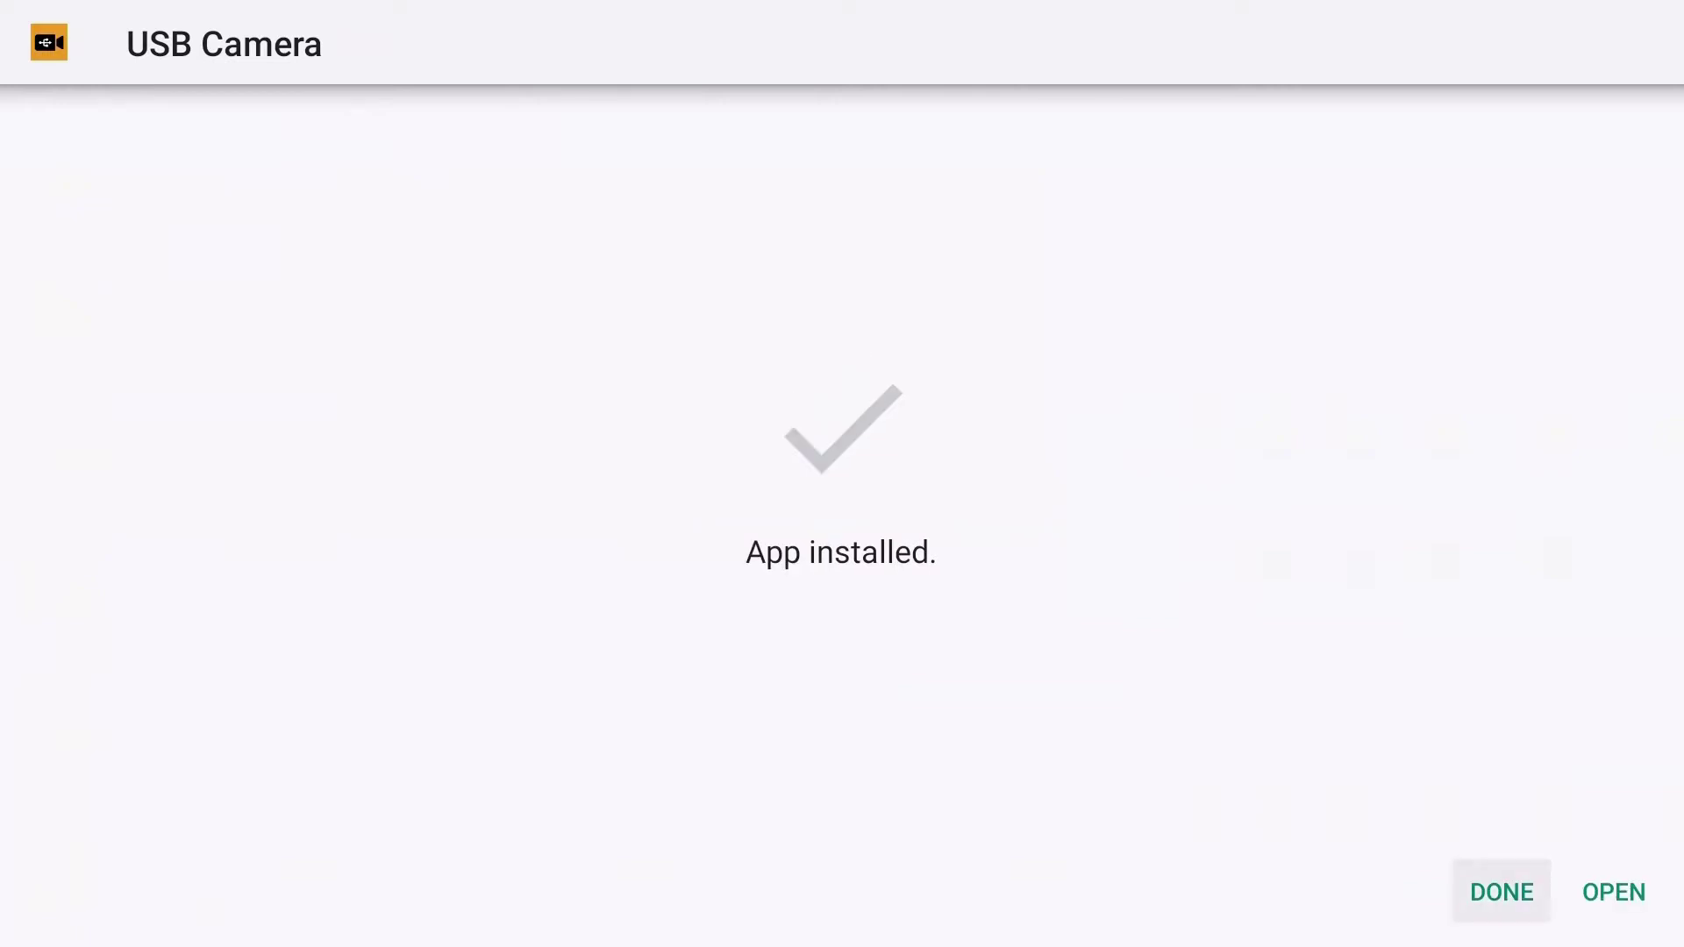
- Close the installer, then open Sideload Launcher from the Apps list and move to USB Camera
key("Return")
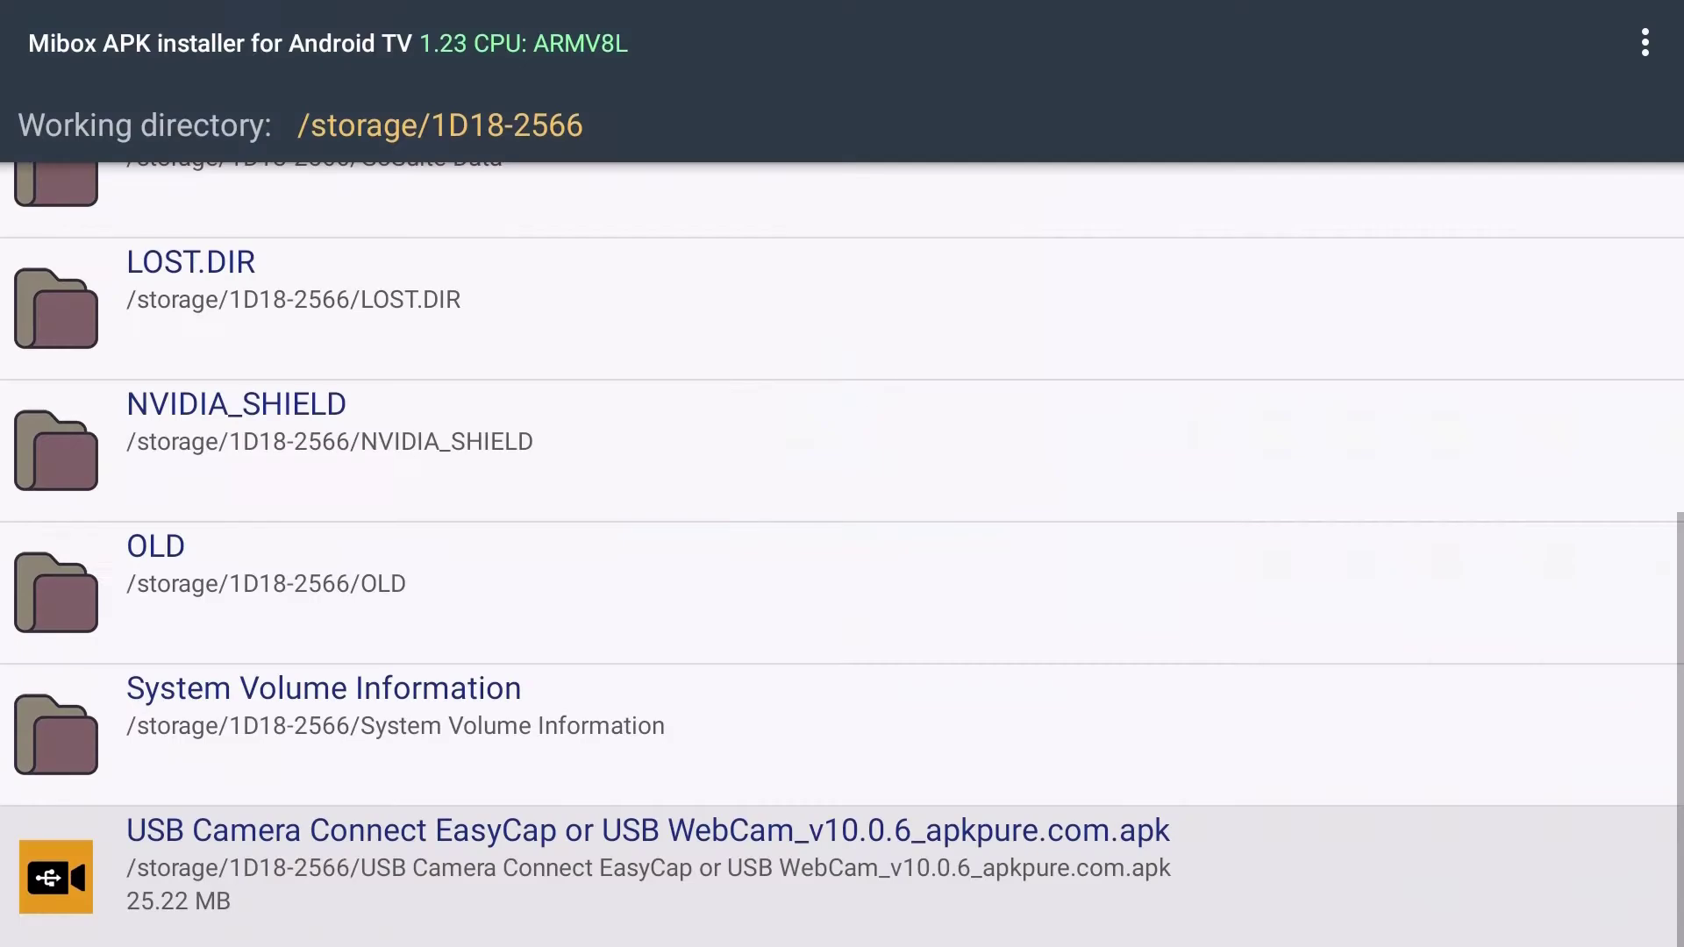
key("Escape")
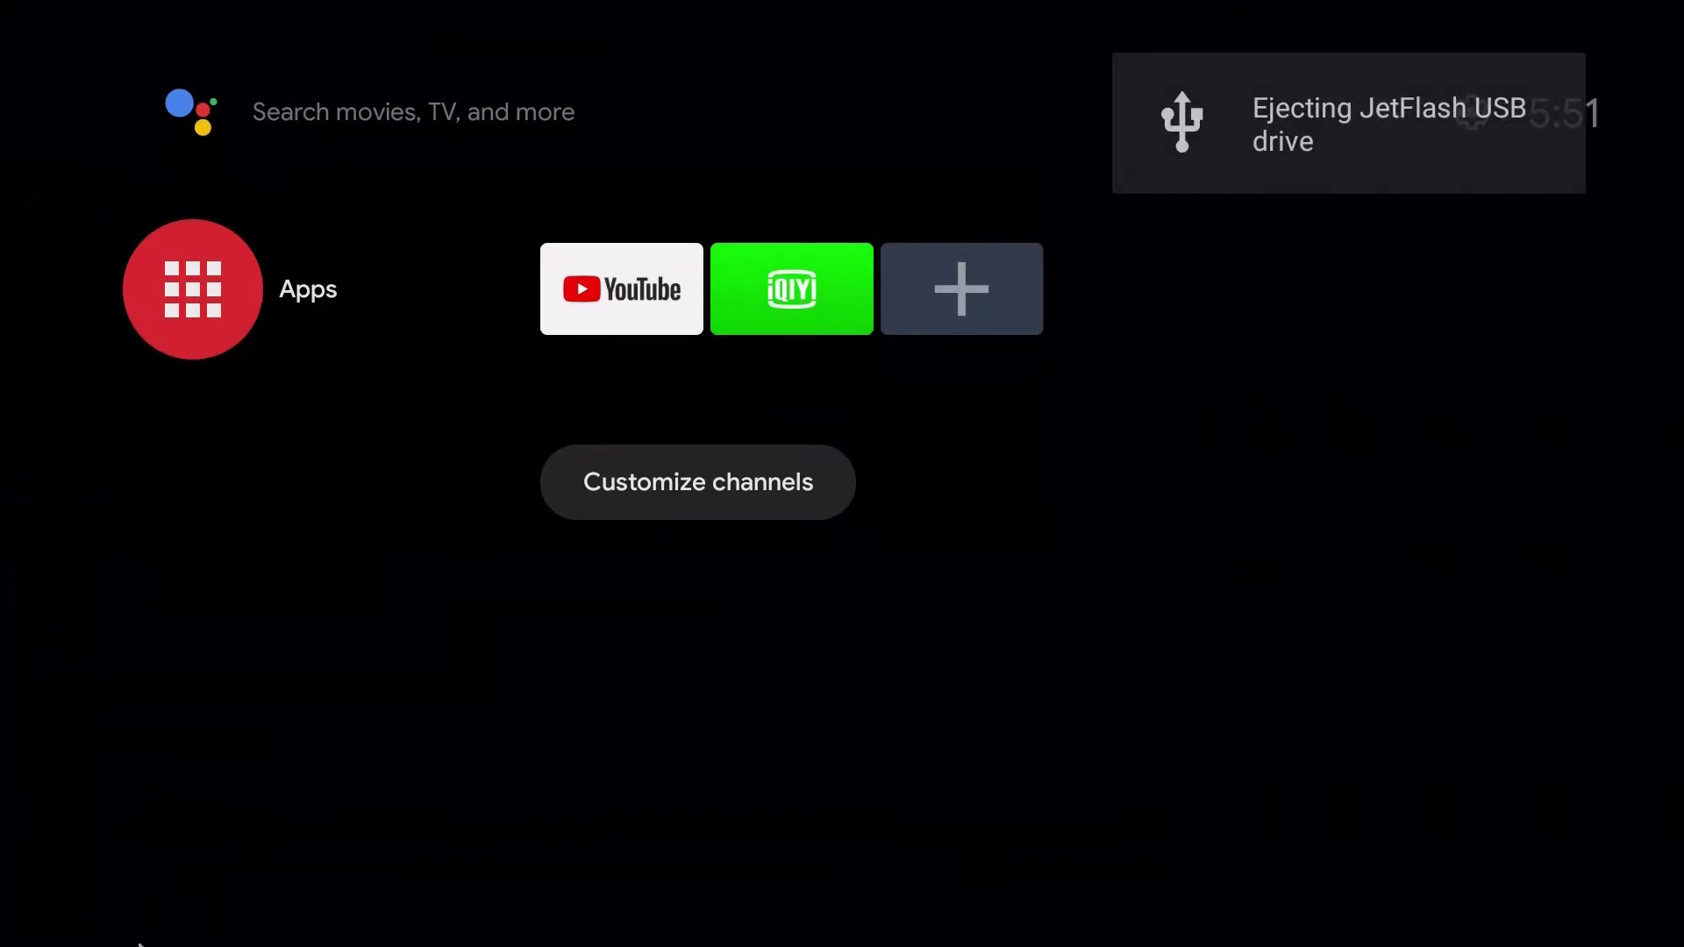
key("Return")
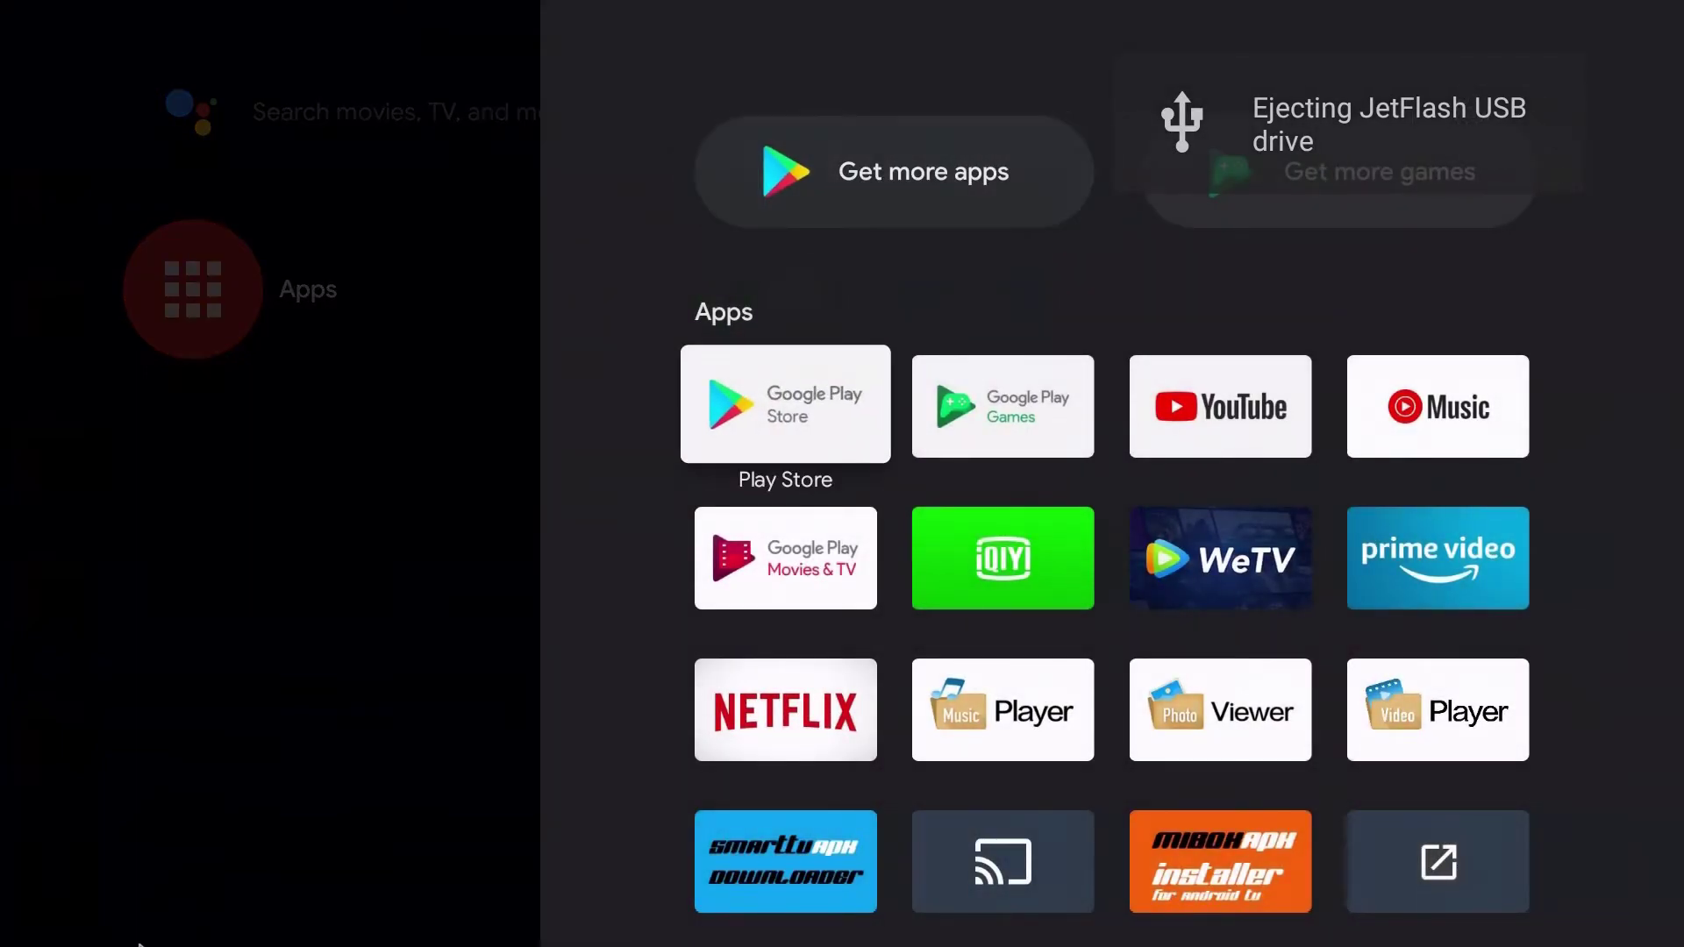
key("Down")
key("Down")
key("Down")
key("Right")
key("Right")
key("Right")
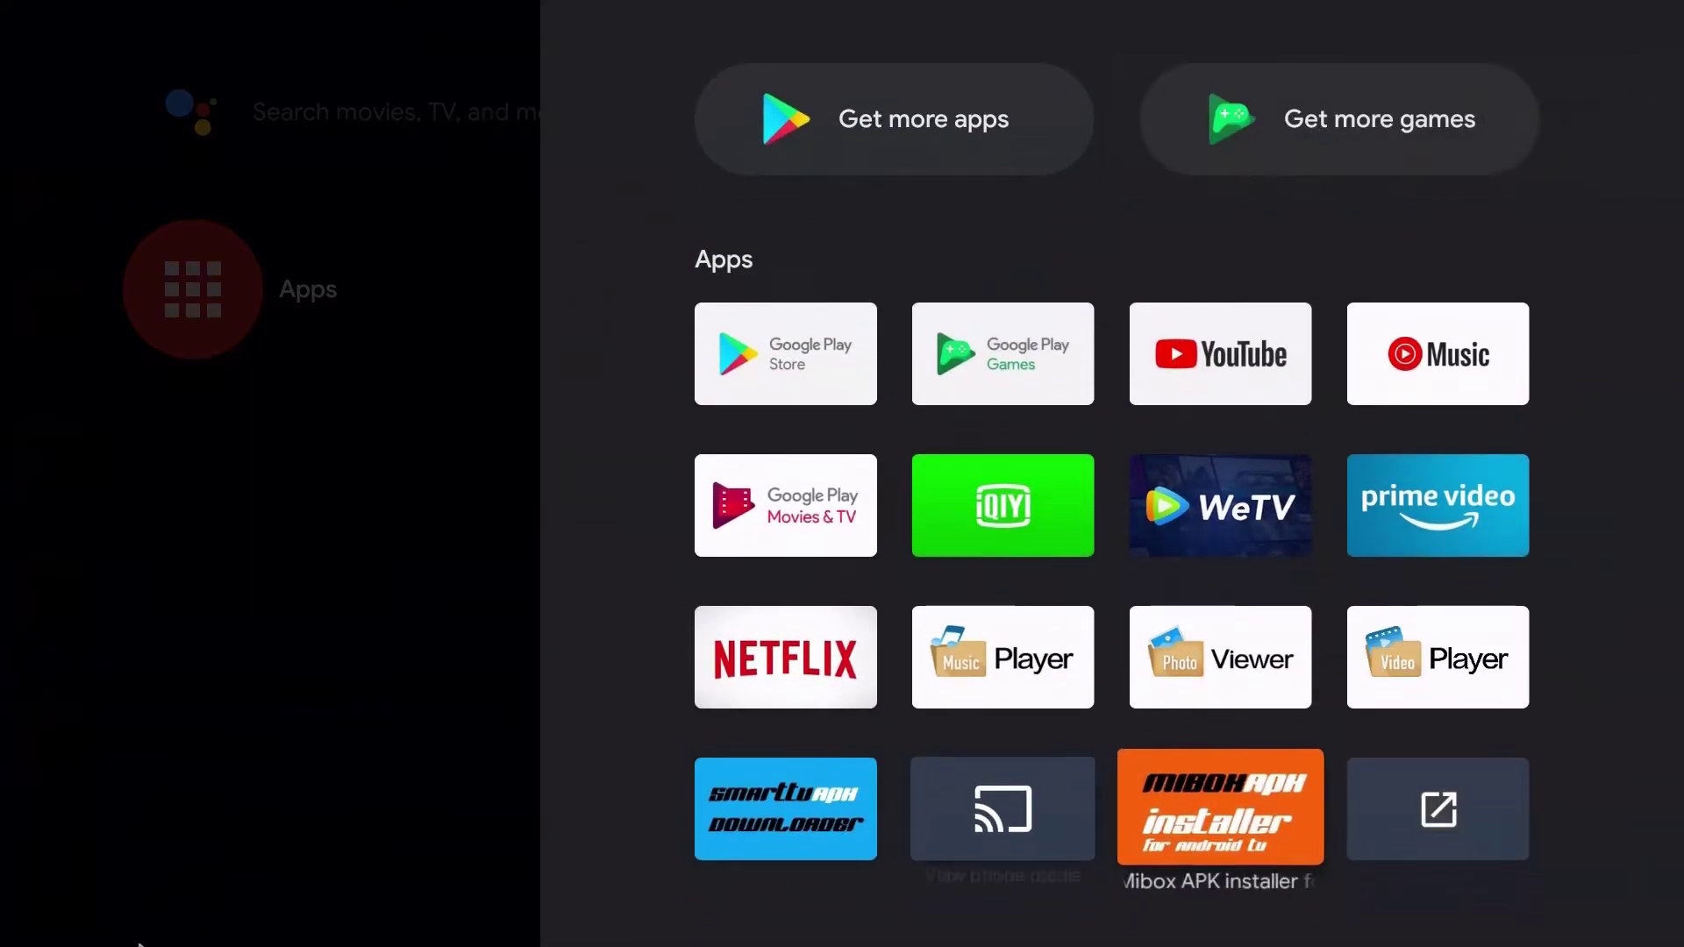
key("Return")
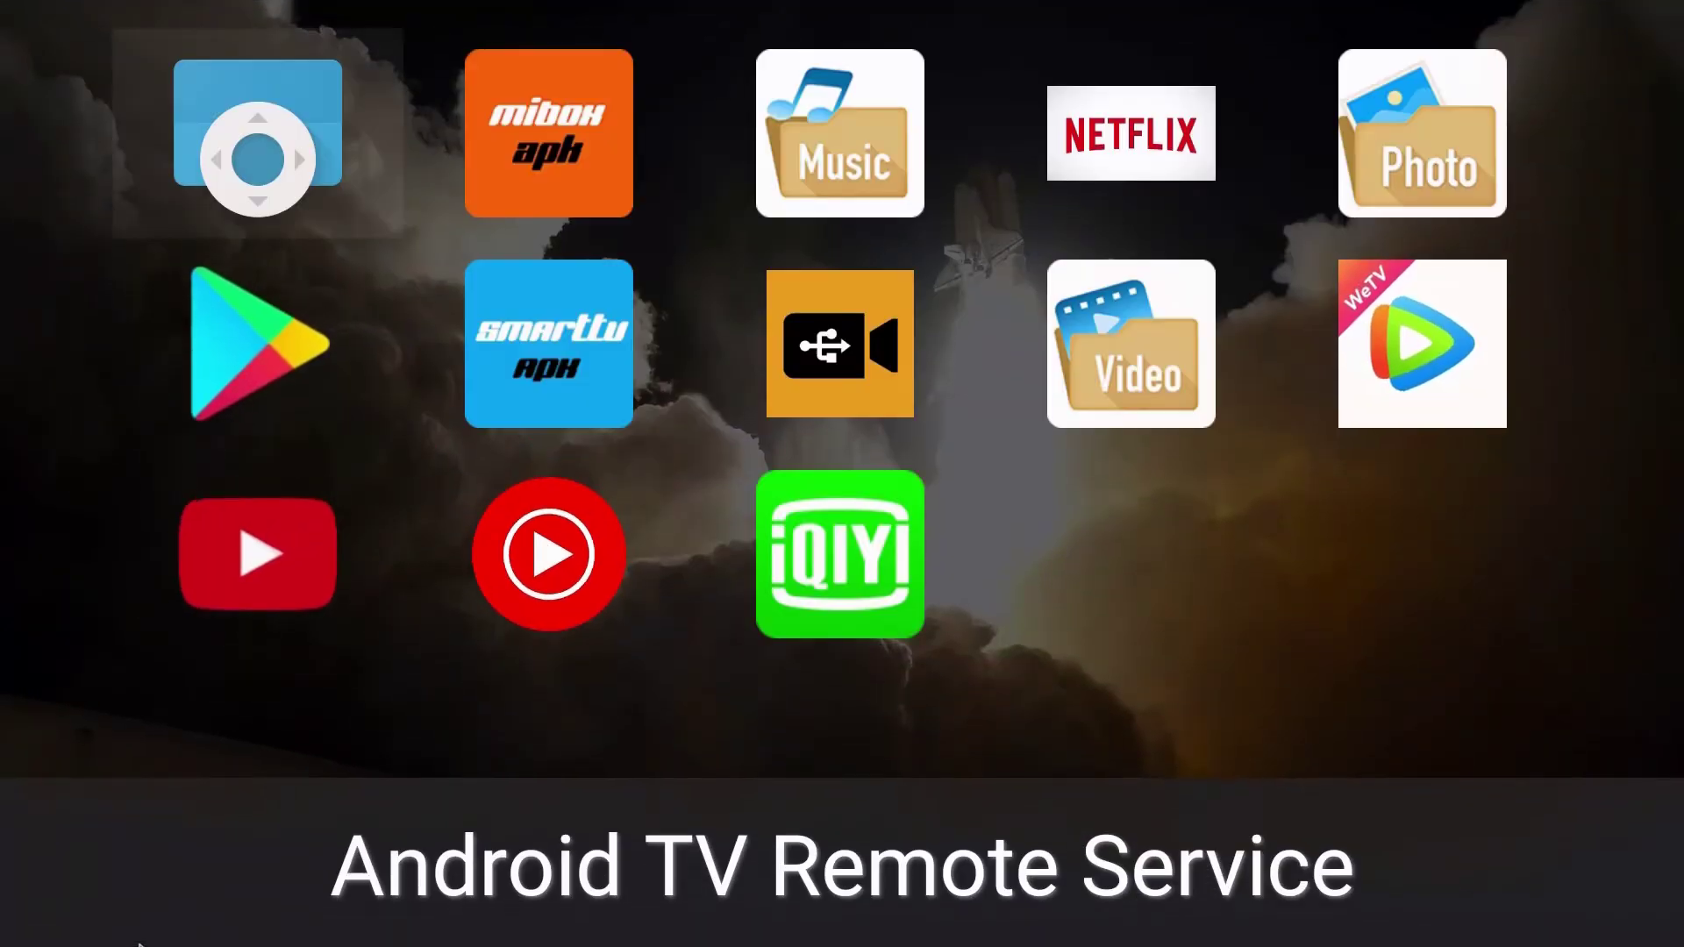
key("Down")
- Launch USB Camera, acknowledge the safe-eject notice, and allow camera and video recording permission
key("Right")
key("Right")
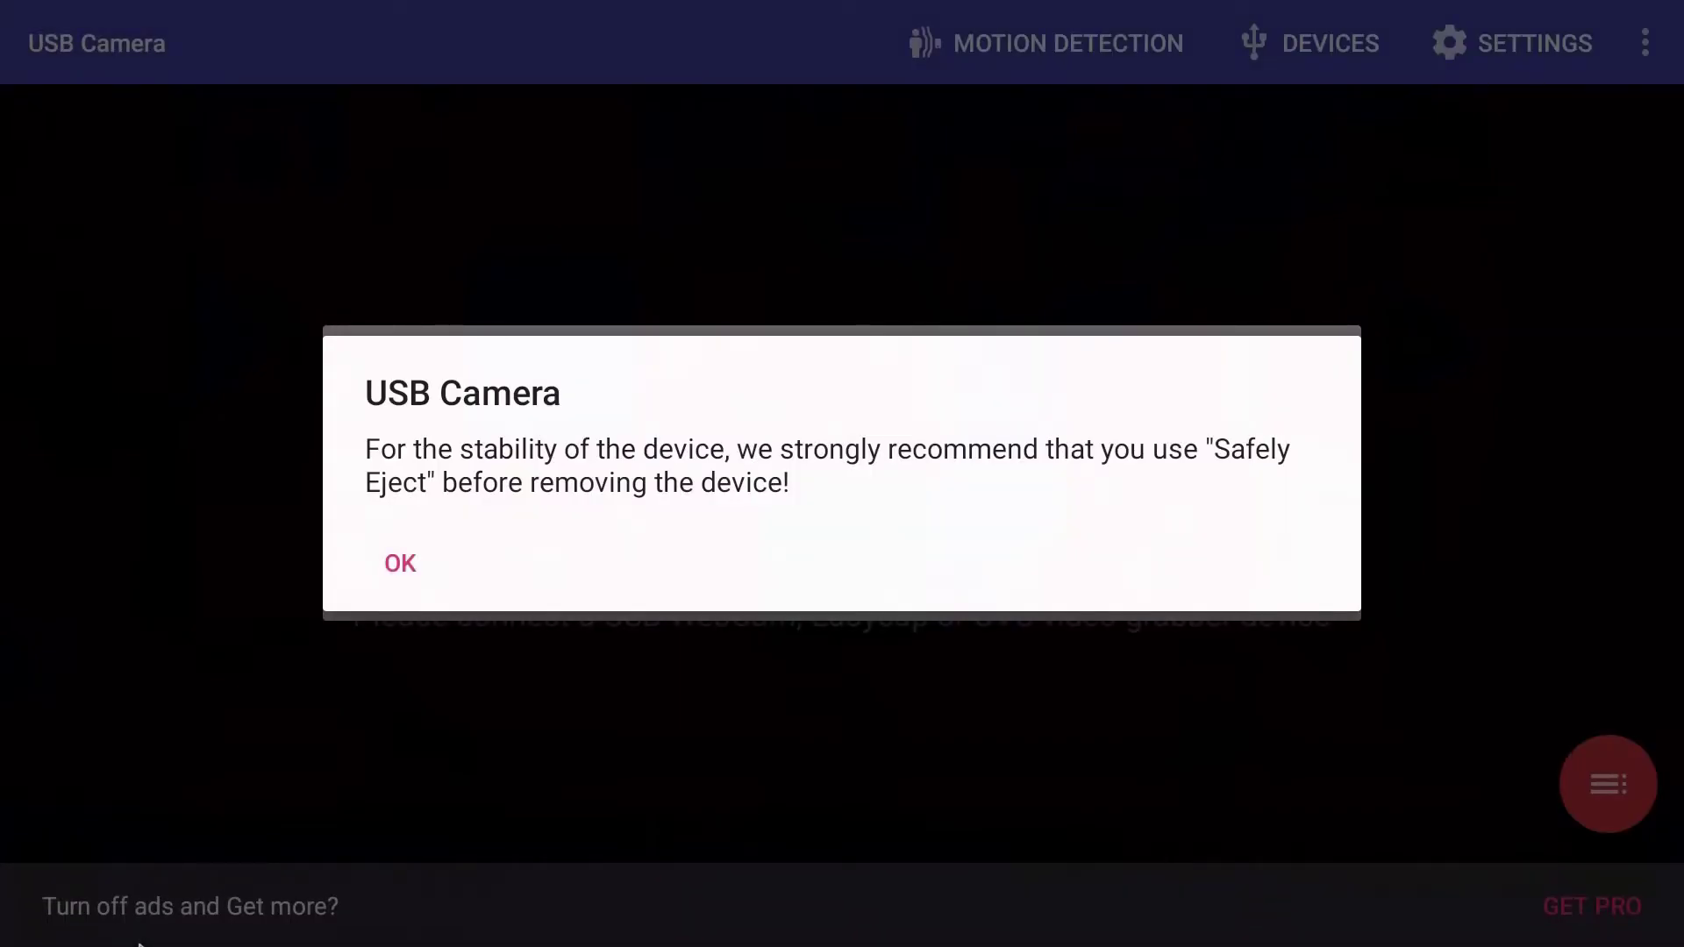
key("Down")
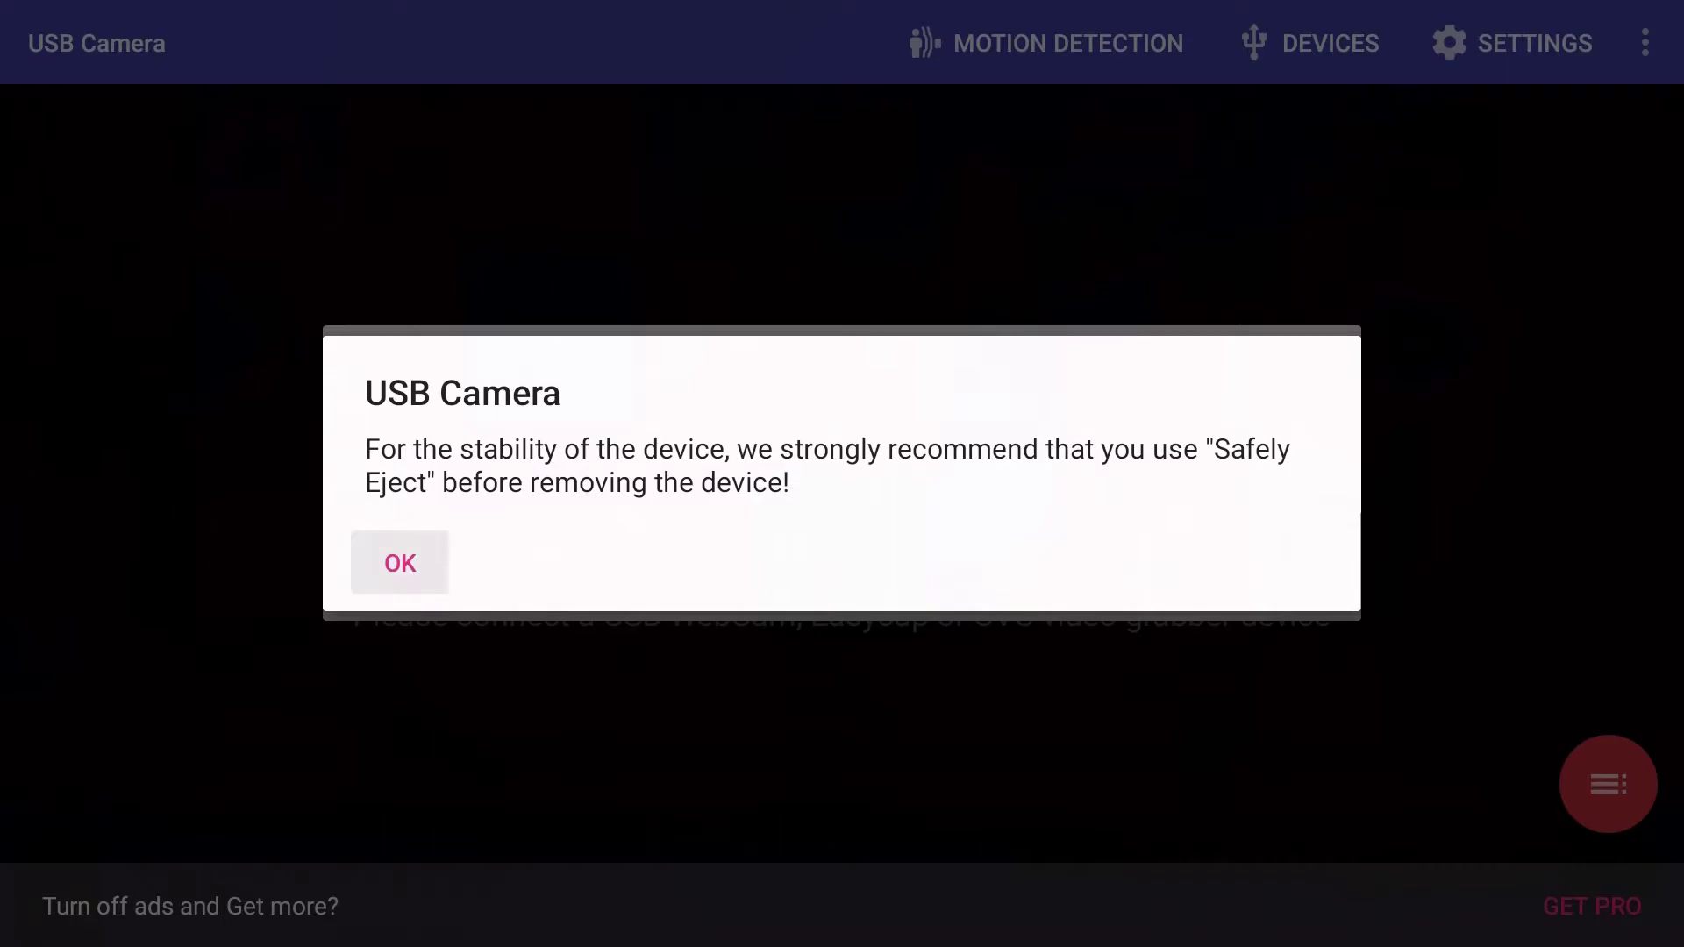
key("Return")
key("Down")
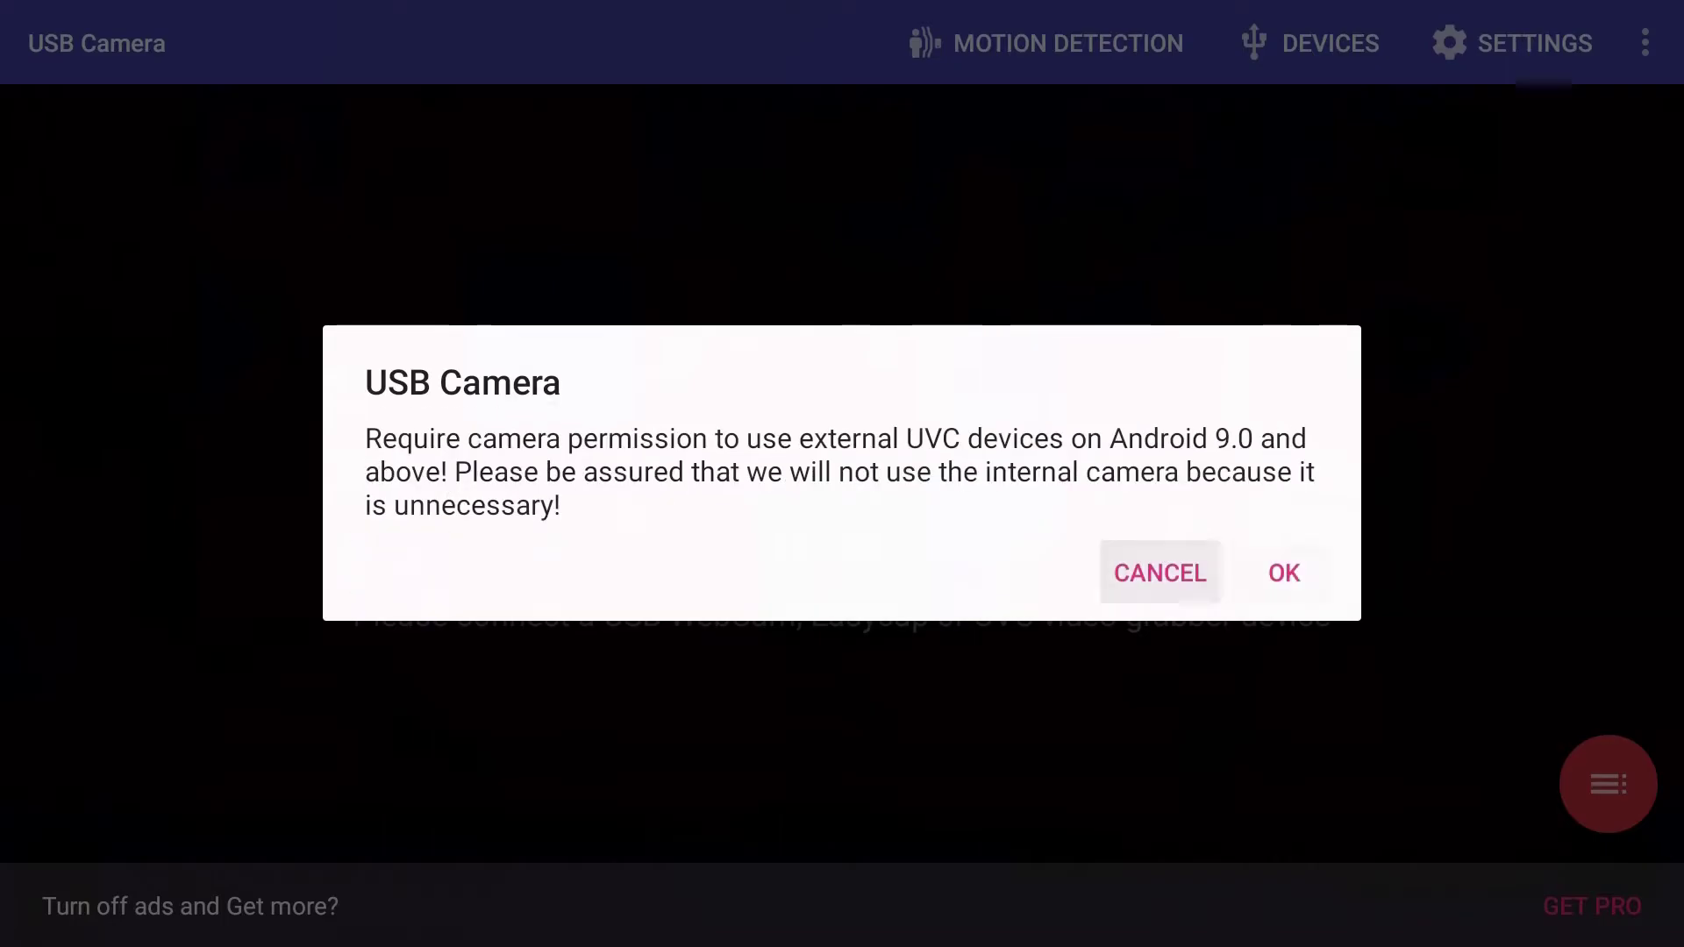
key("Right")
key("Return")
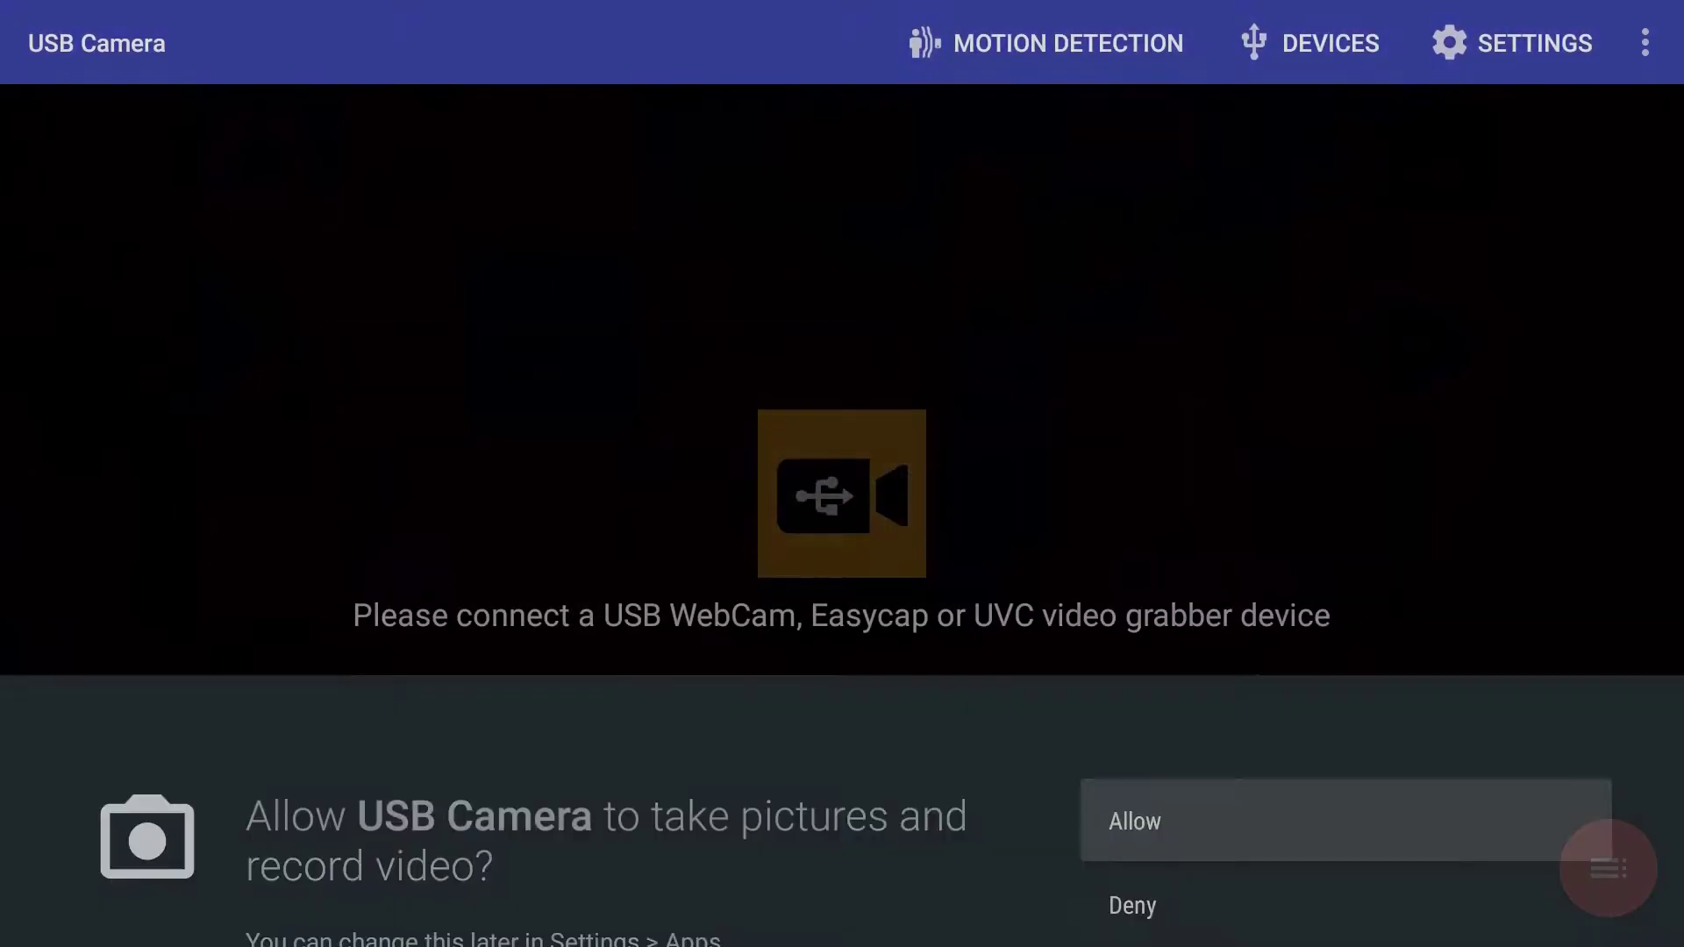
key("Return")
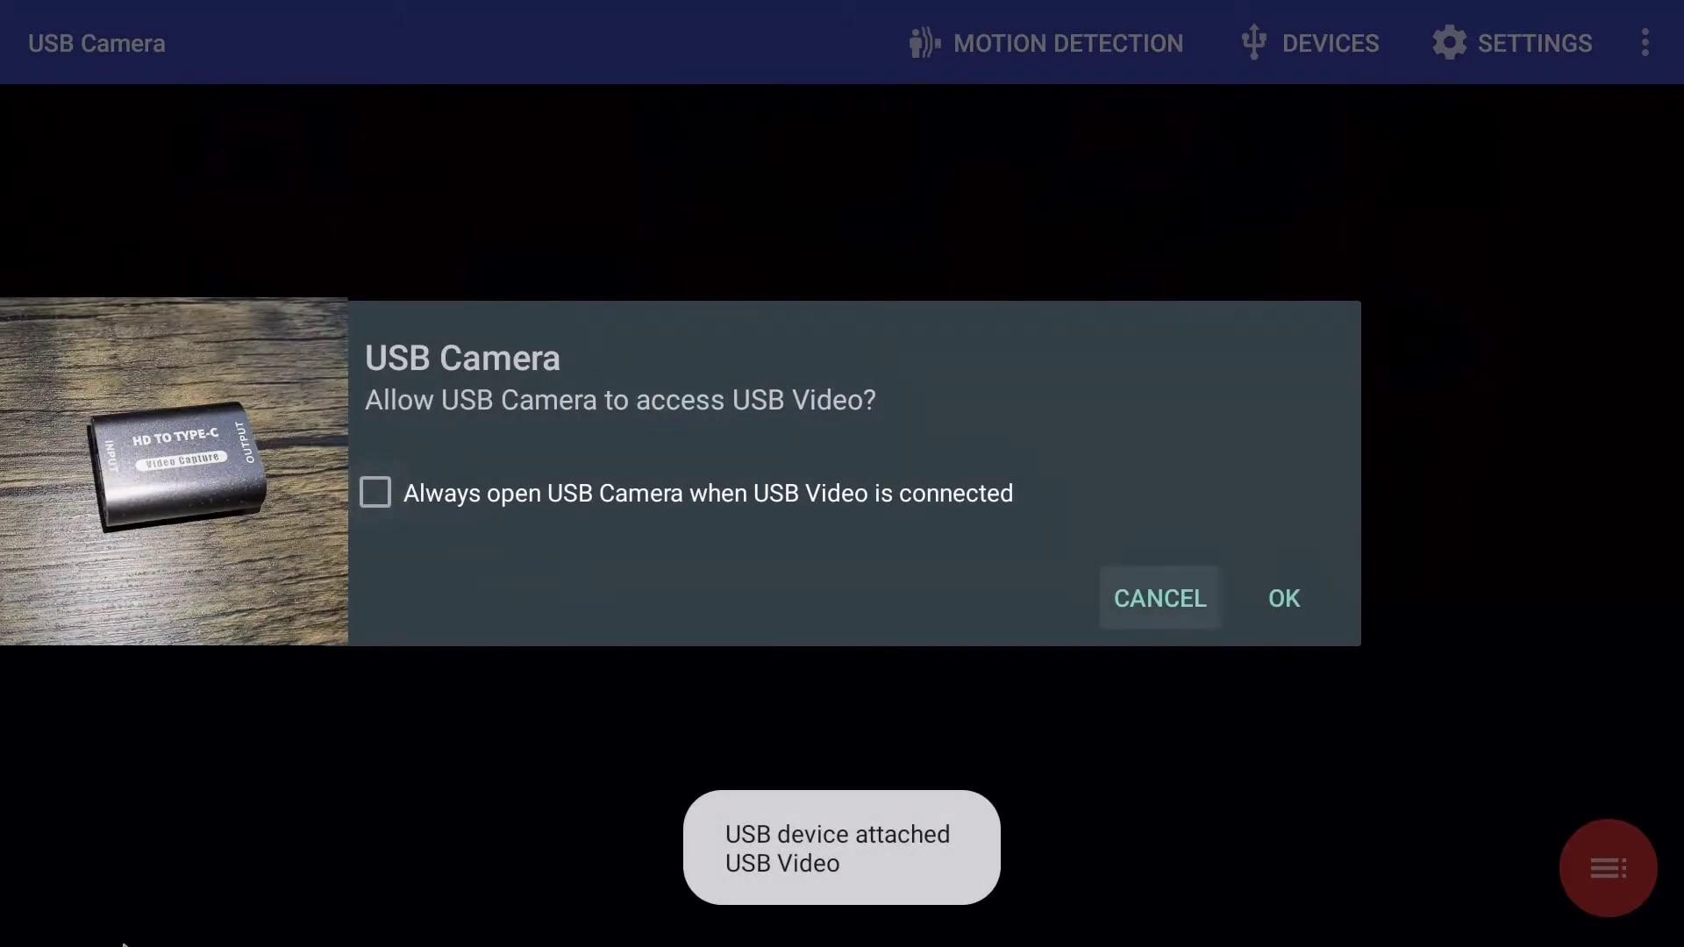
- Grant USB Camera access to the USB Video capture device and let it handle the device
key("Right")
key("Return")
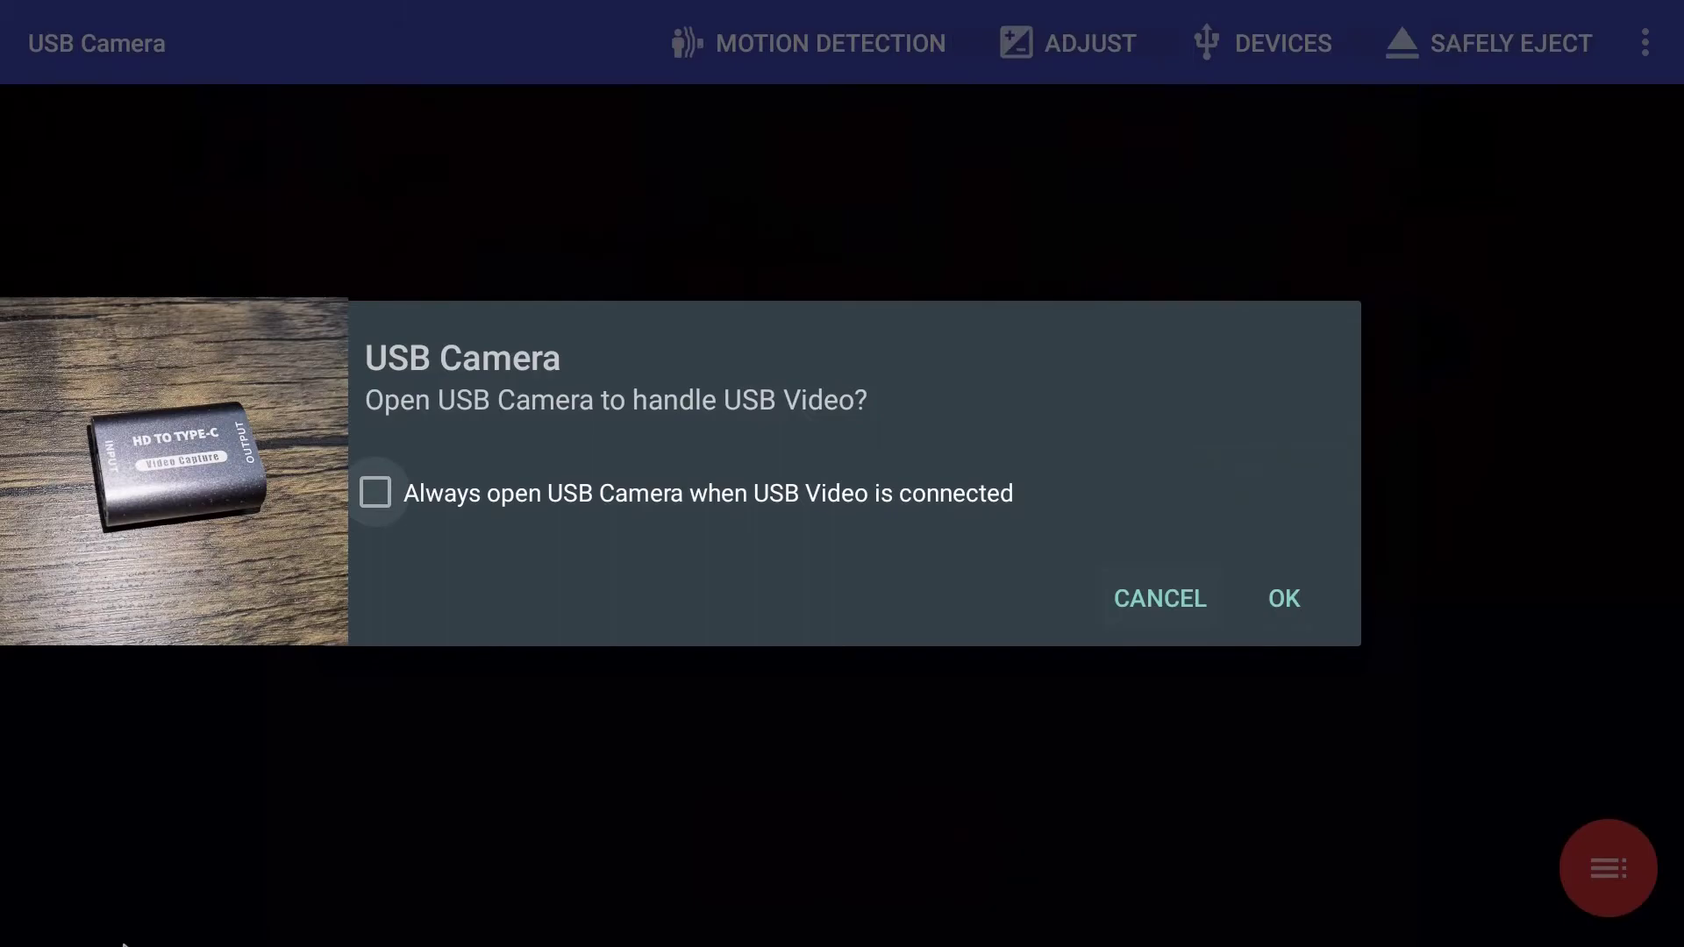
key("Down")
key("Right")
key("Return")
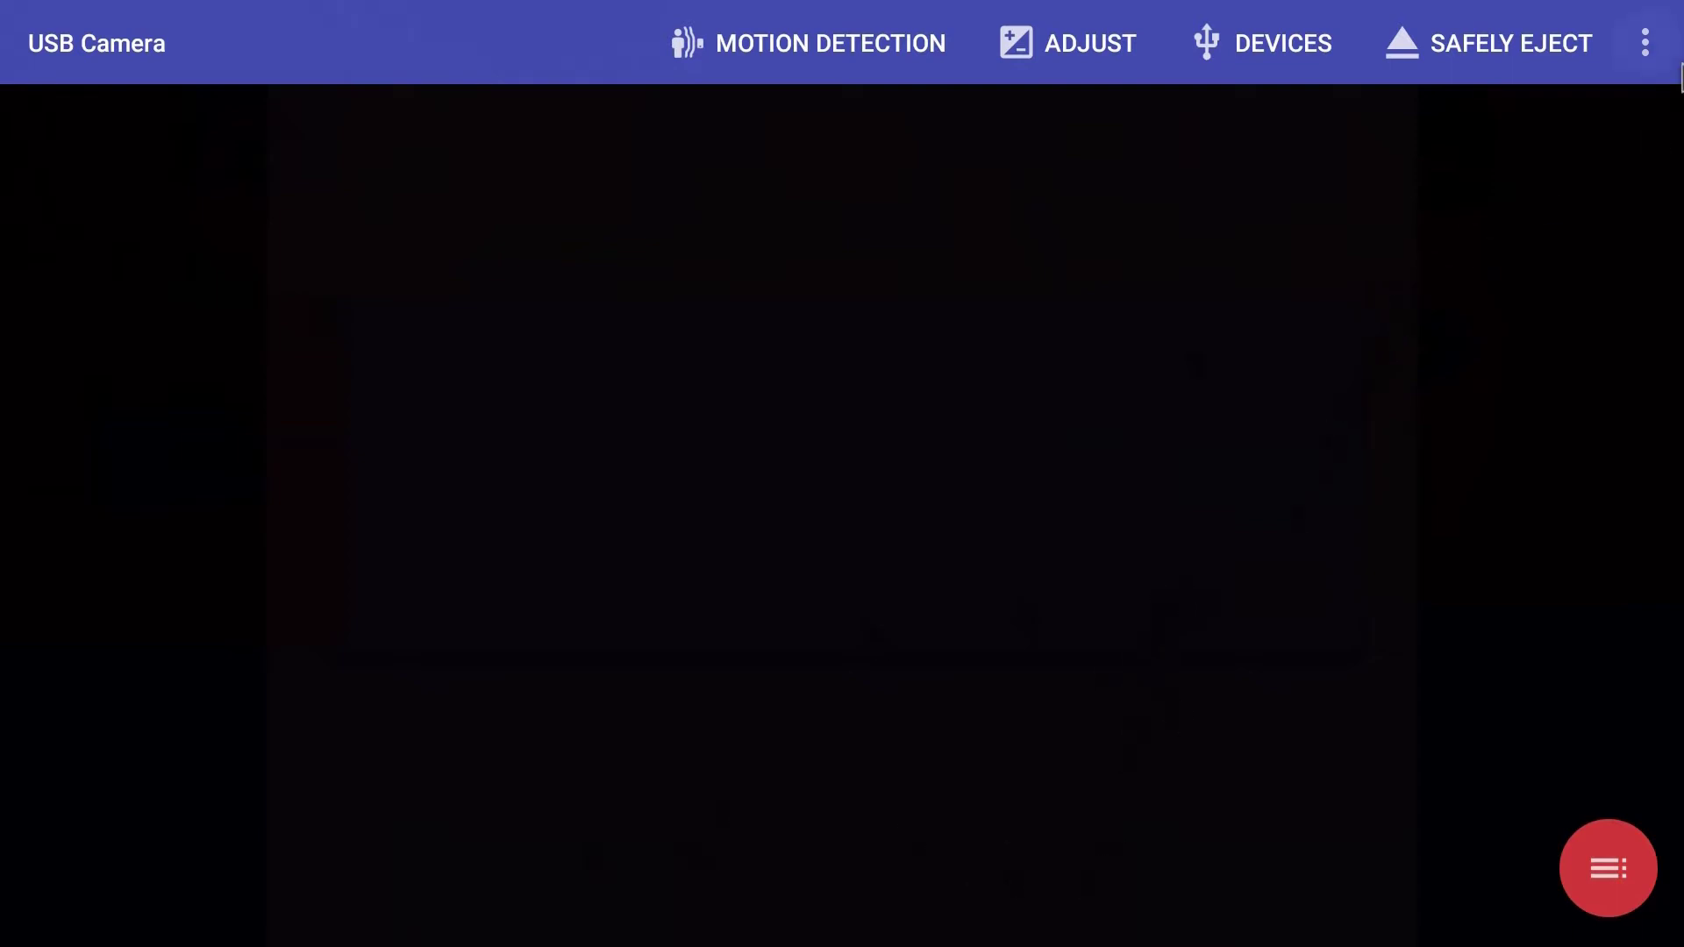
- Open USB Camera's Settings from the overflow menu, accepting the service restart
left_click(1656, 25)
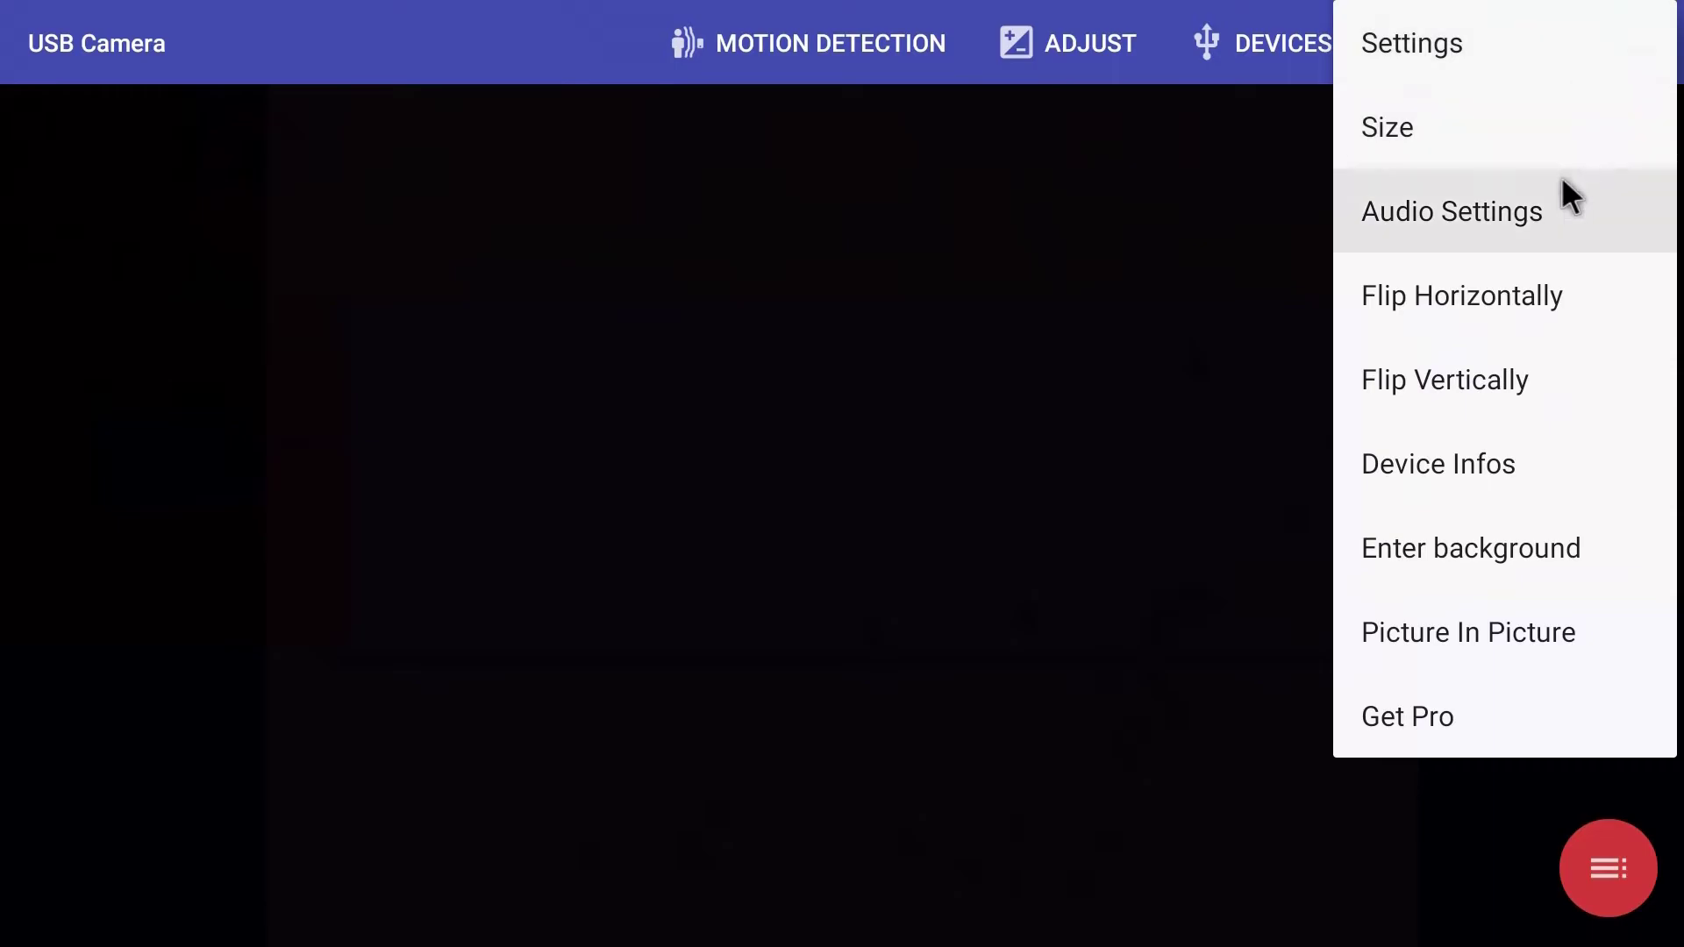
left_click(1532, 46)
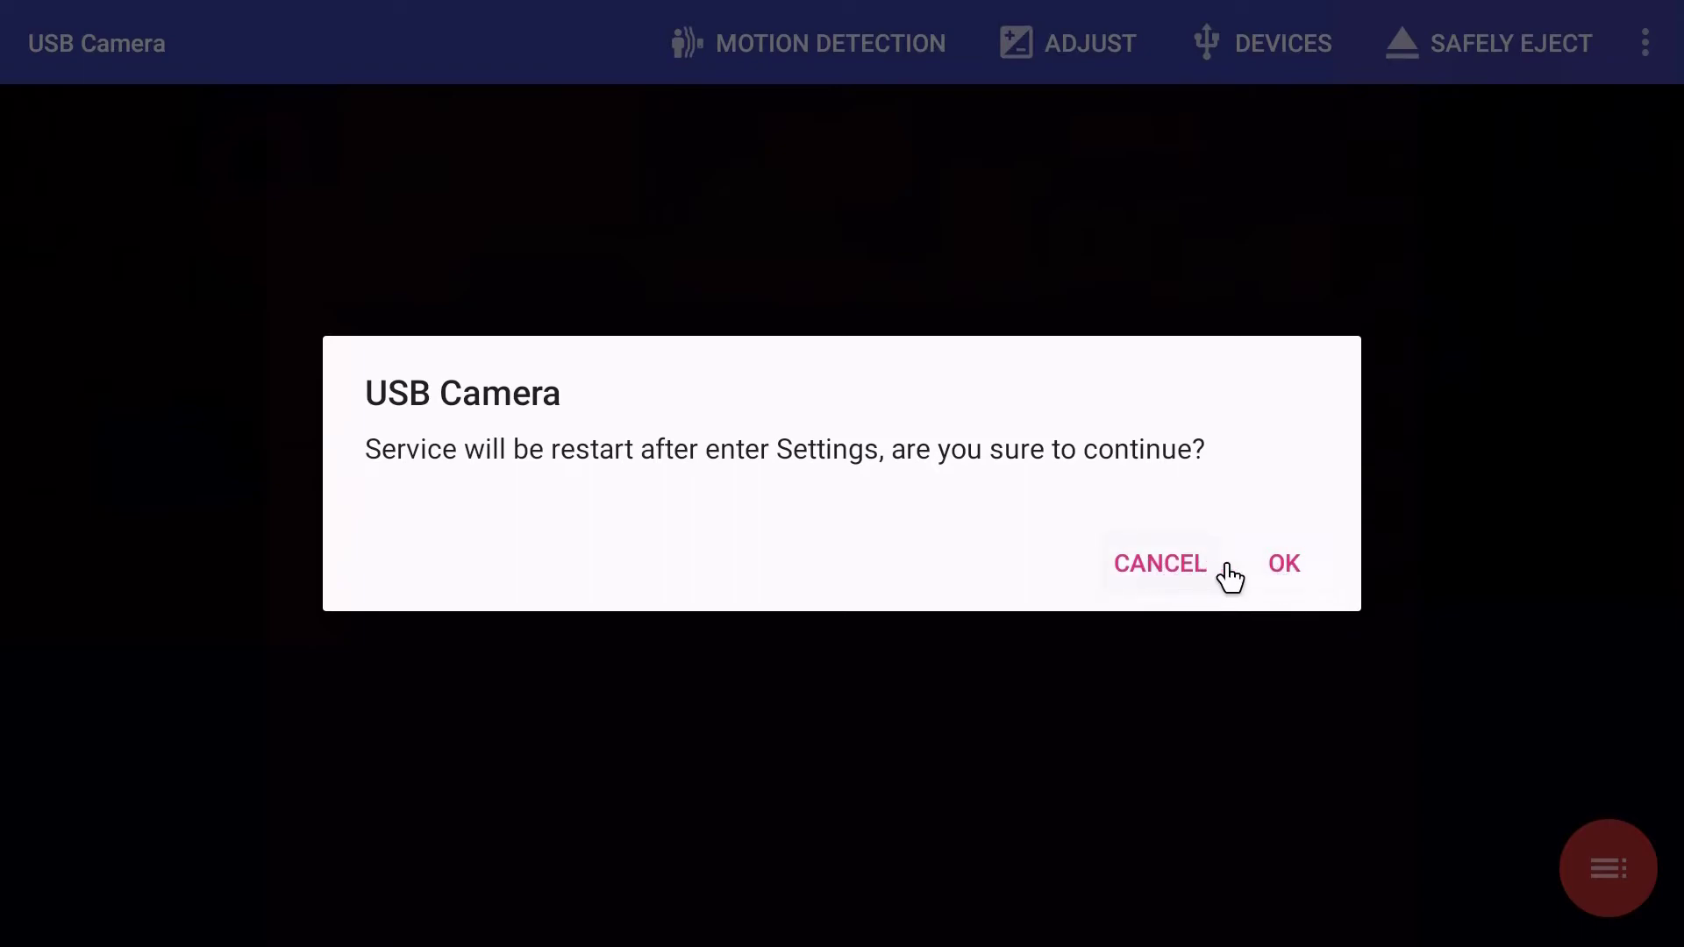
left_click(1278, 568)
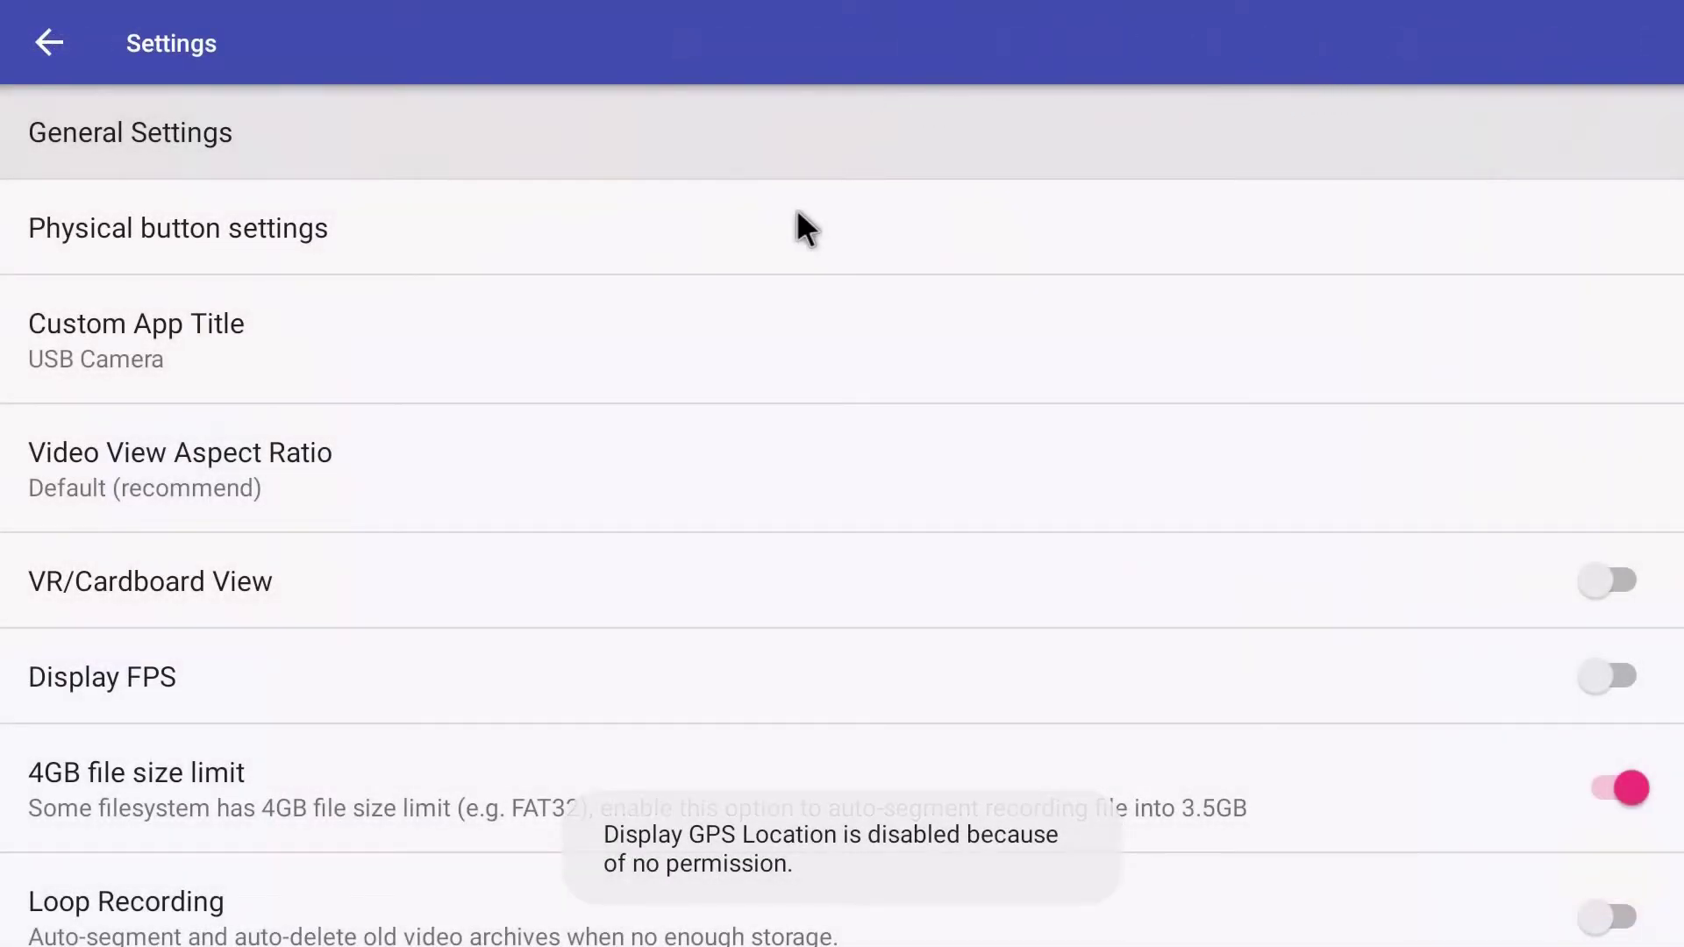
- Turn on Display FPS, change the capture size so the feed runs at 30 FPS, then dismiss the device list
left_click(1612, 680)
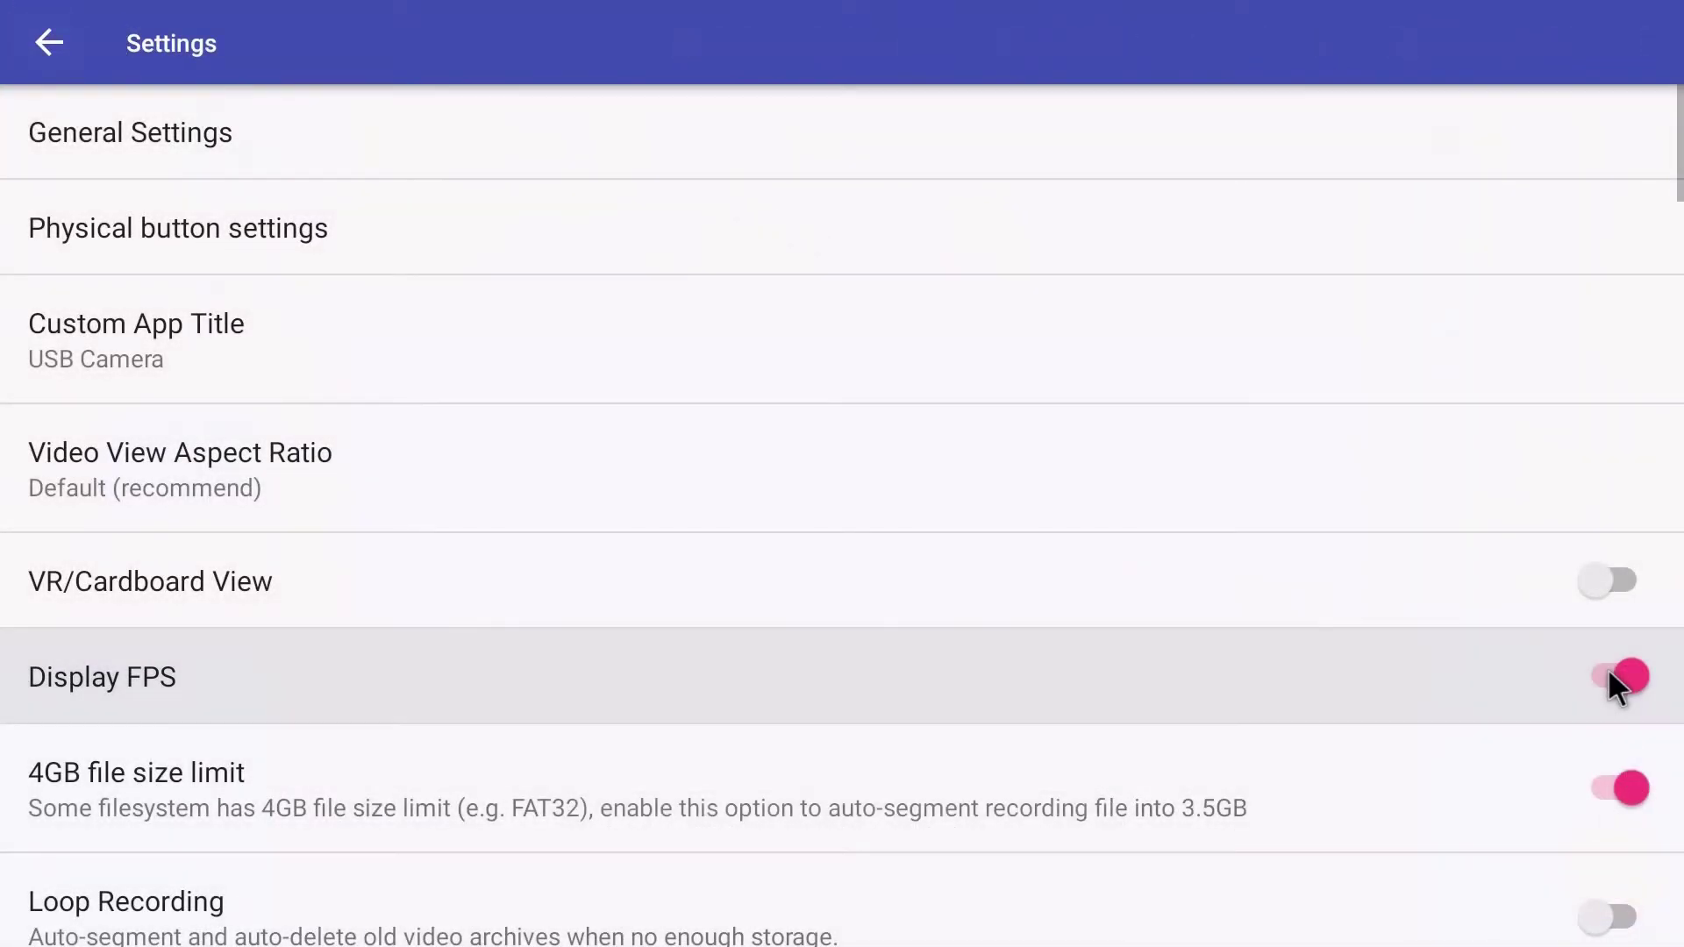
left_click(51, 51)
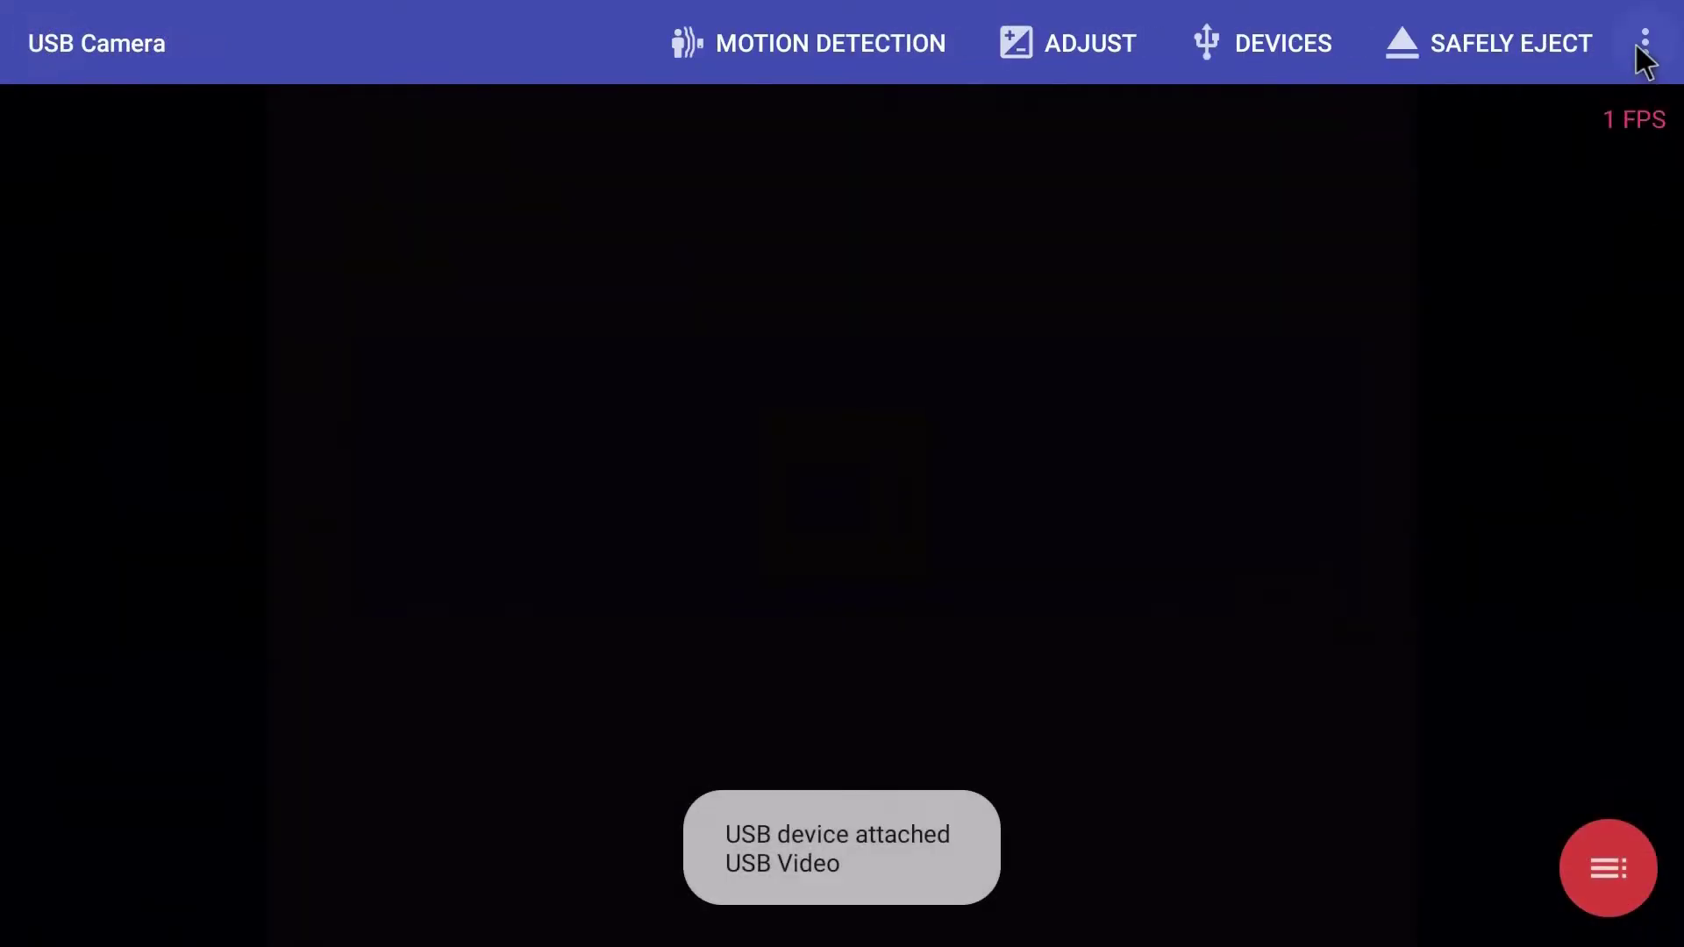
left_click(1637, 40)
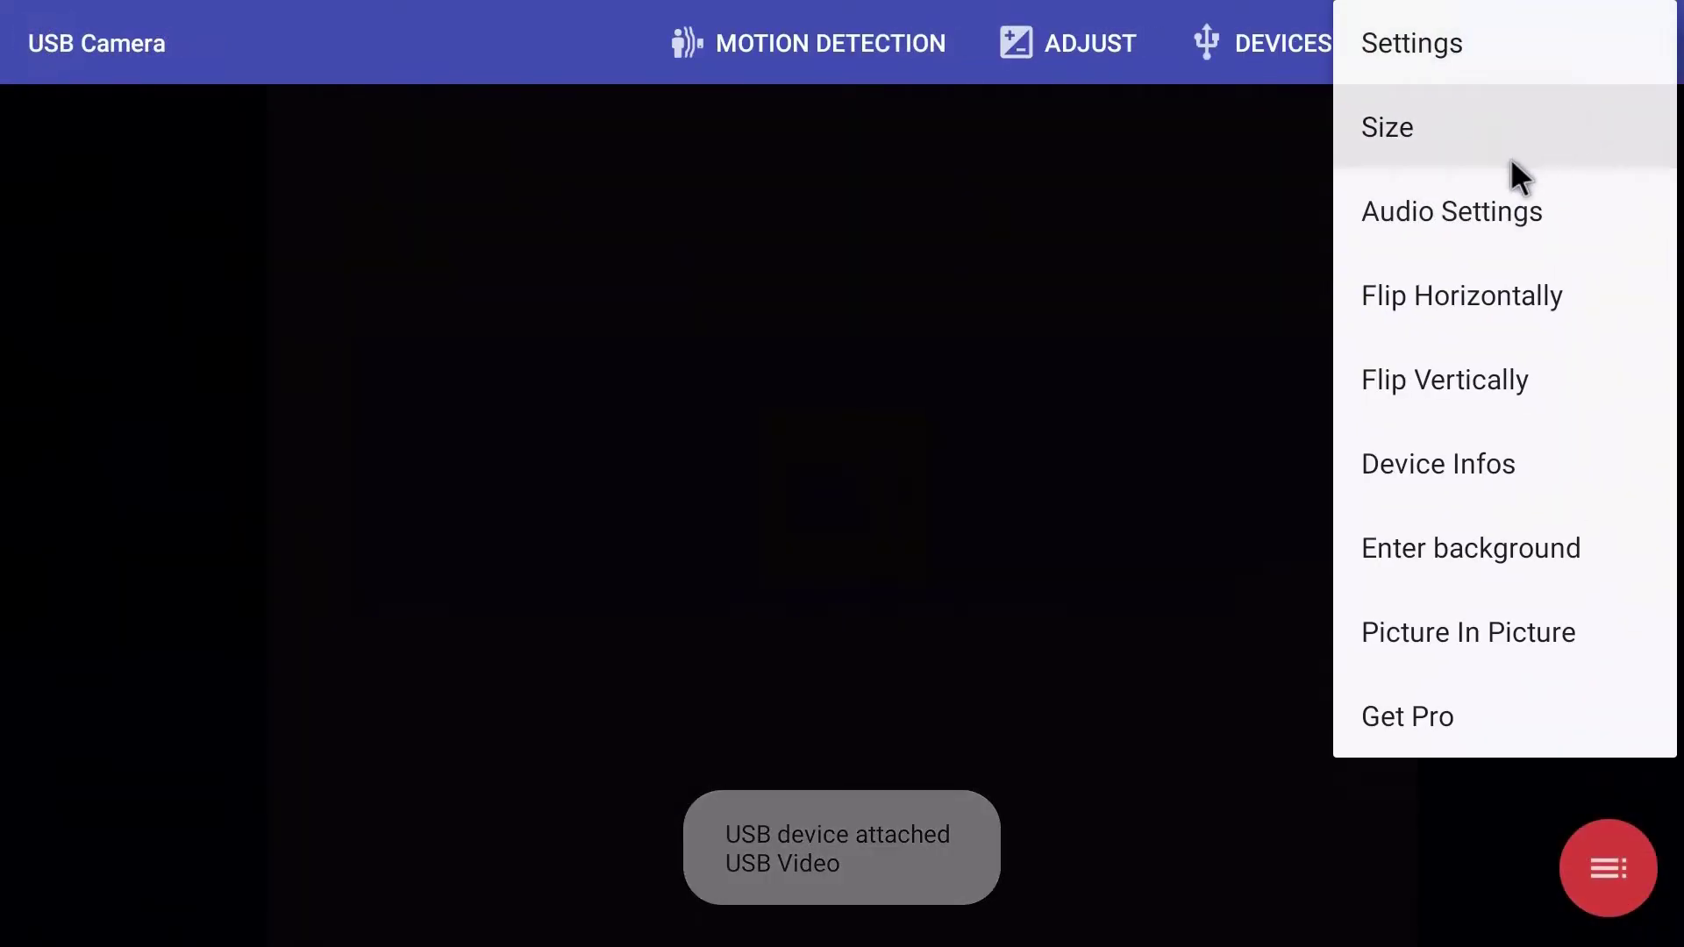
left_click(1419, 123)
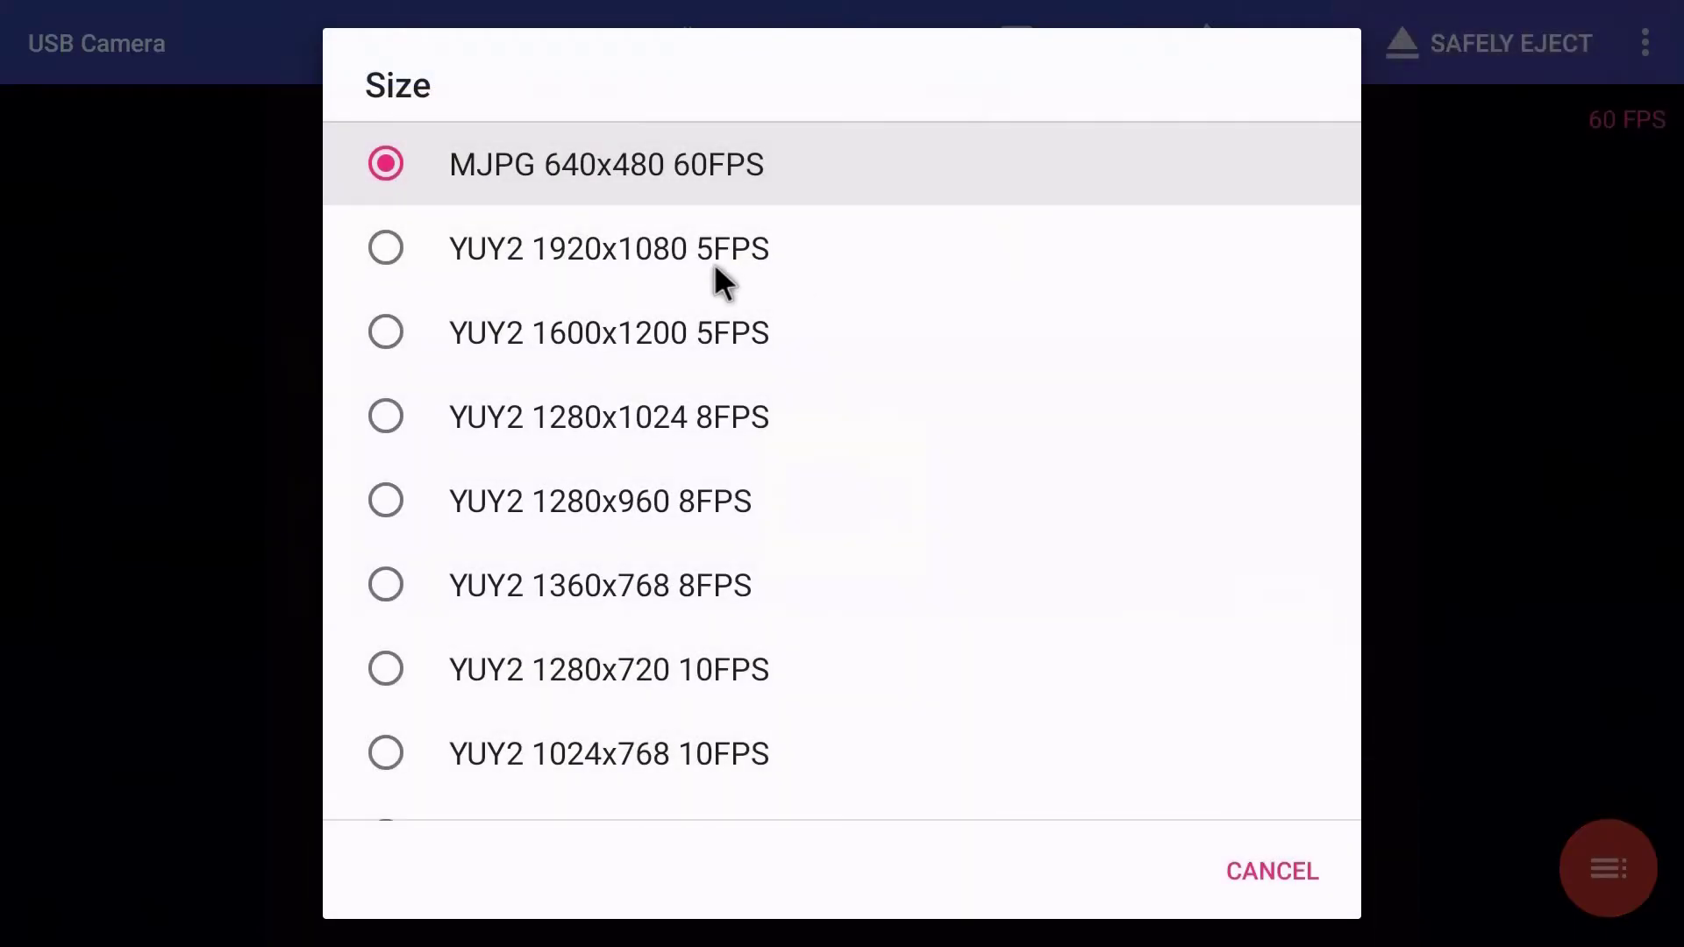
scroll(714, 261, "up", 10)
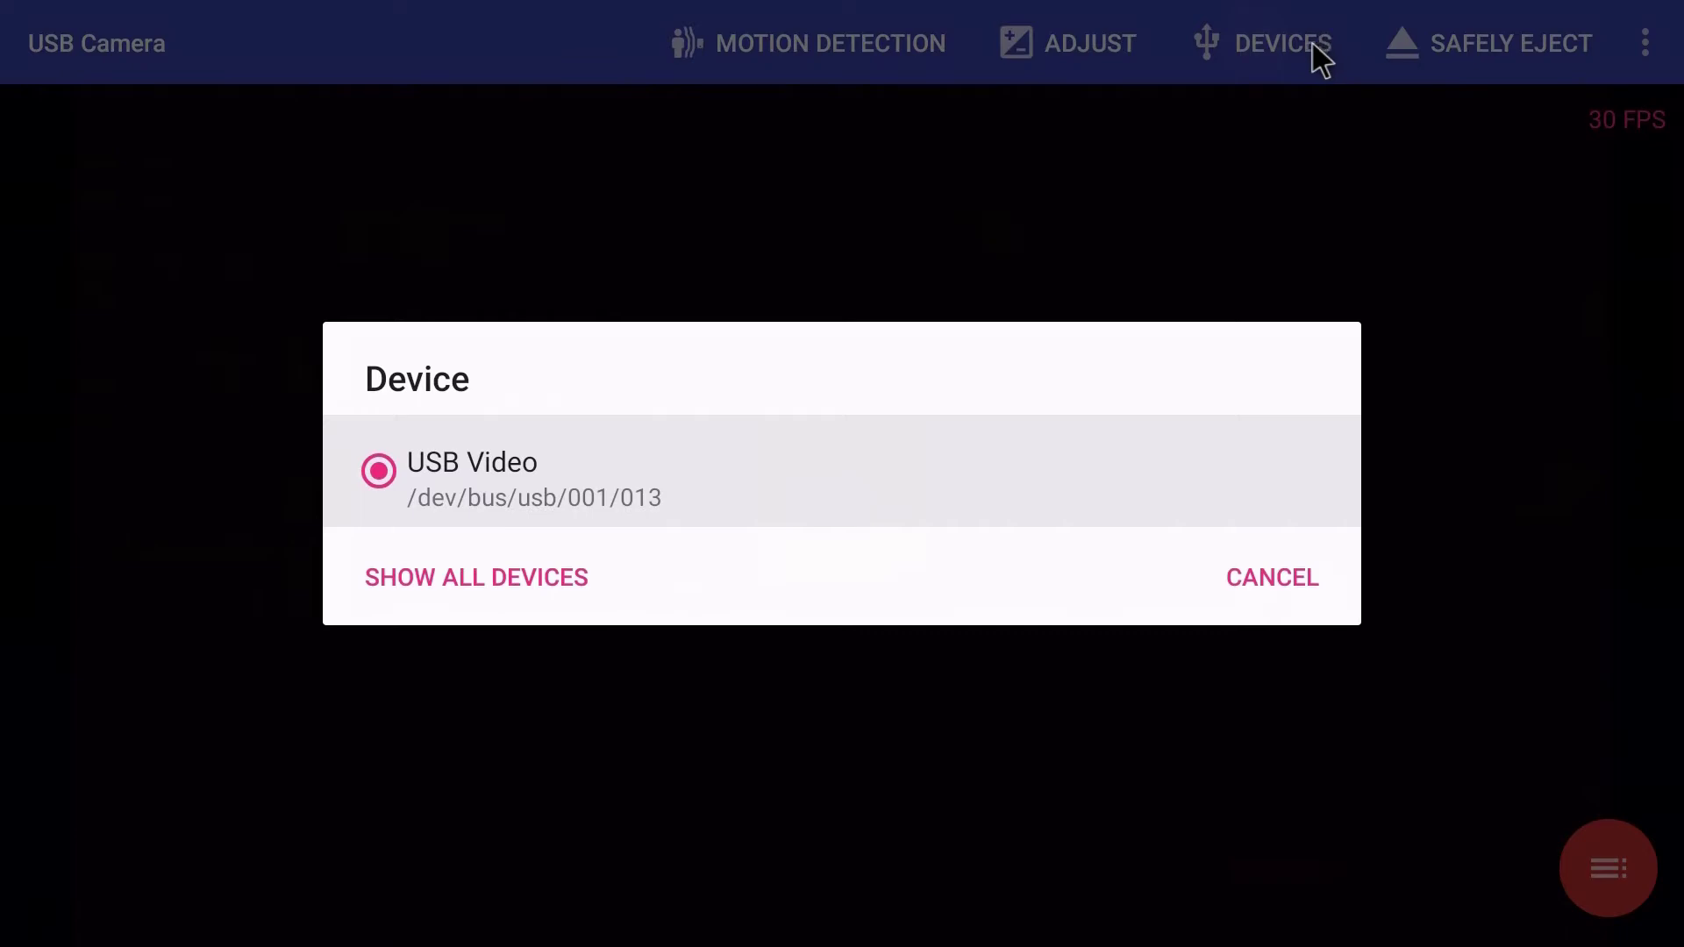
left_click(1281, 586)
- Show the Switch feed fullscreen and finish controller pairing to reach the 甜點沙漠-1 world map
left_click(1209, 323)
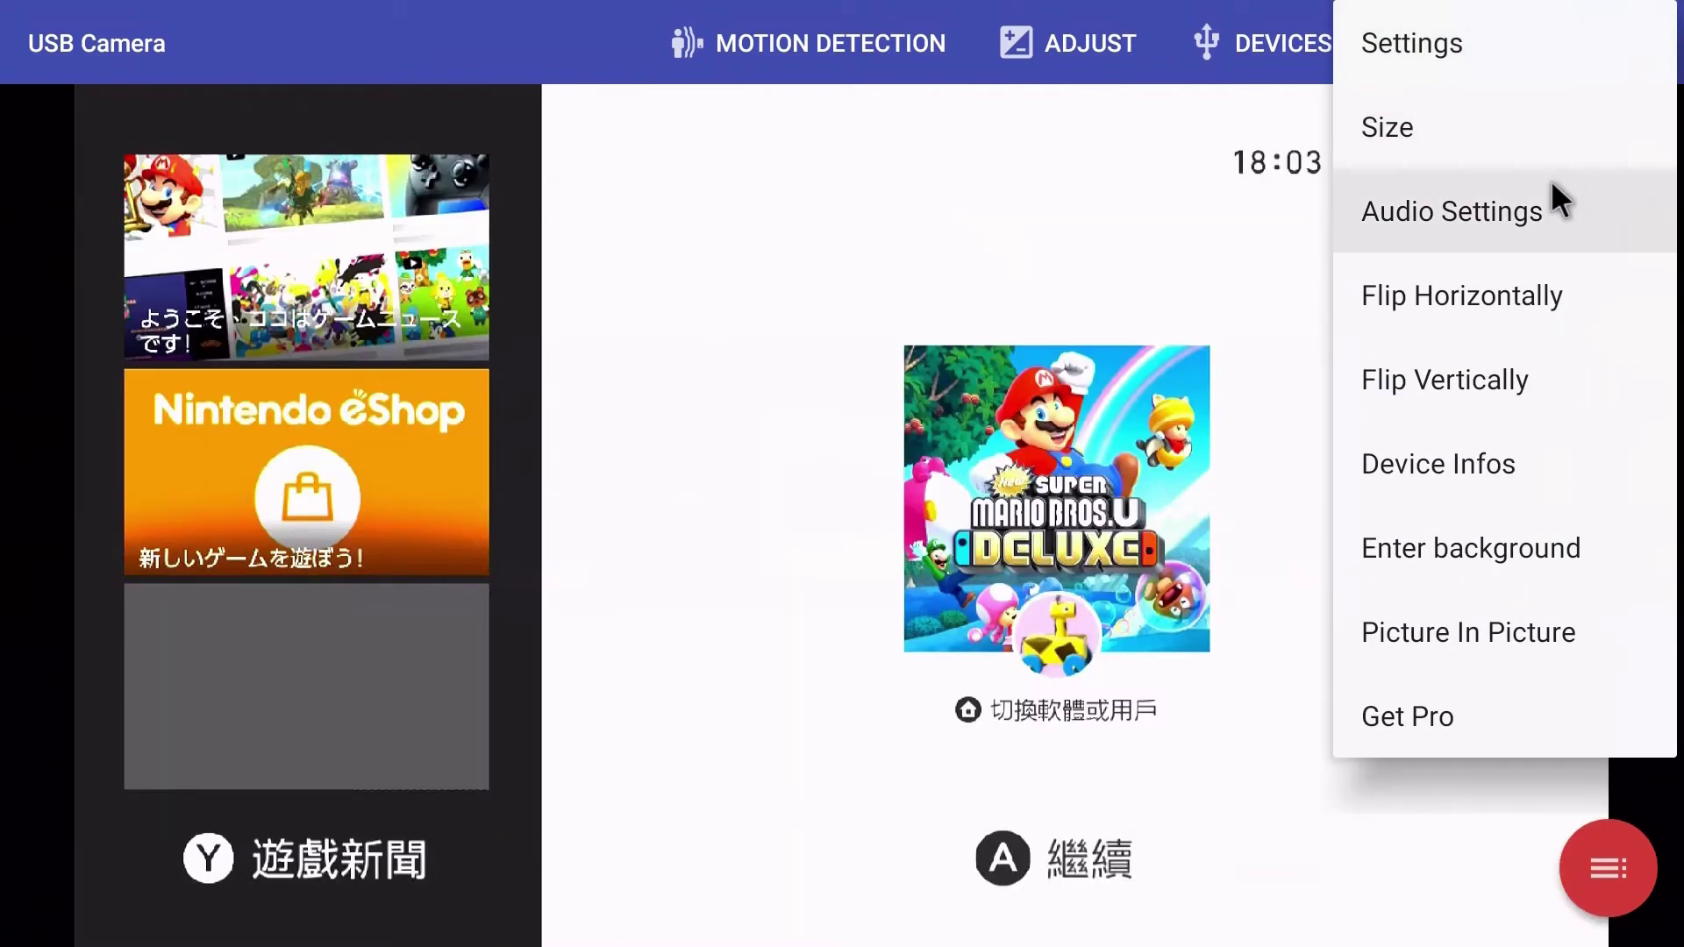
left_click(1145, 232)
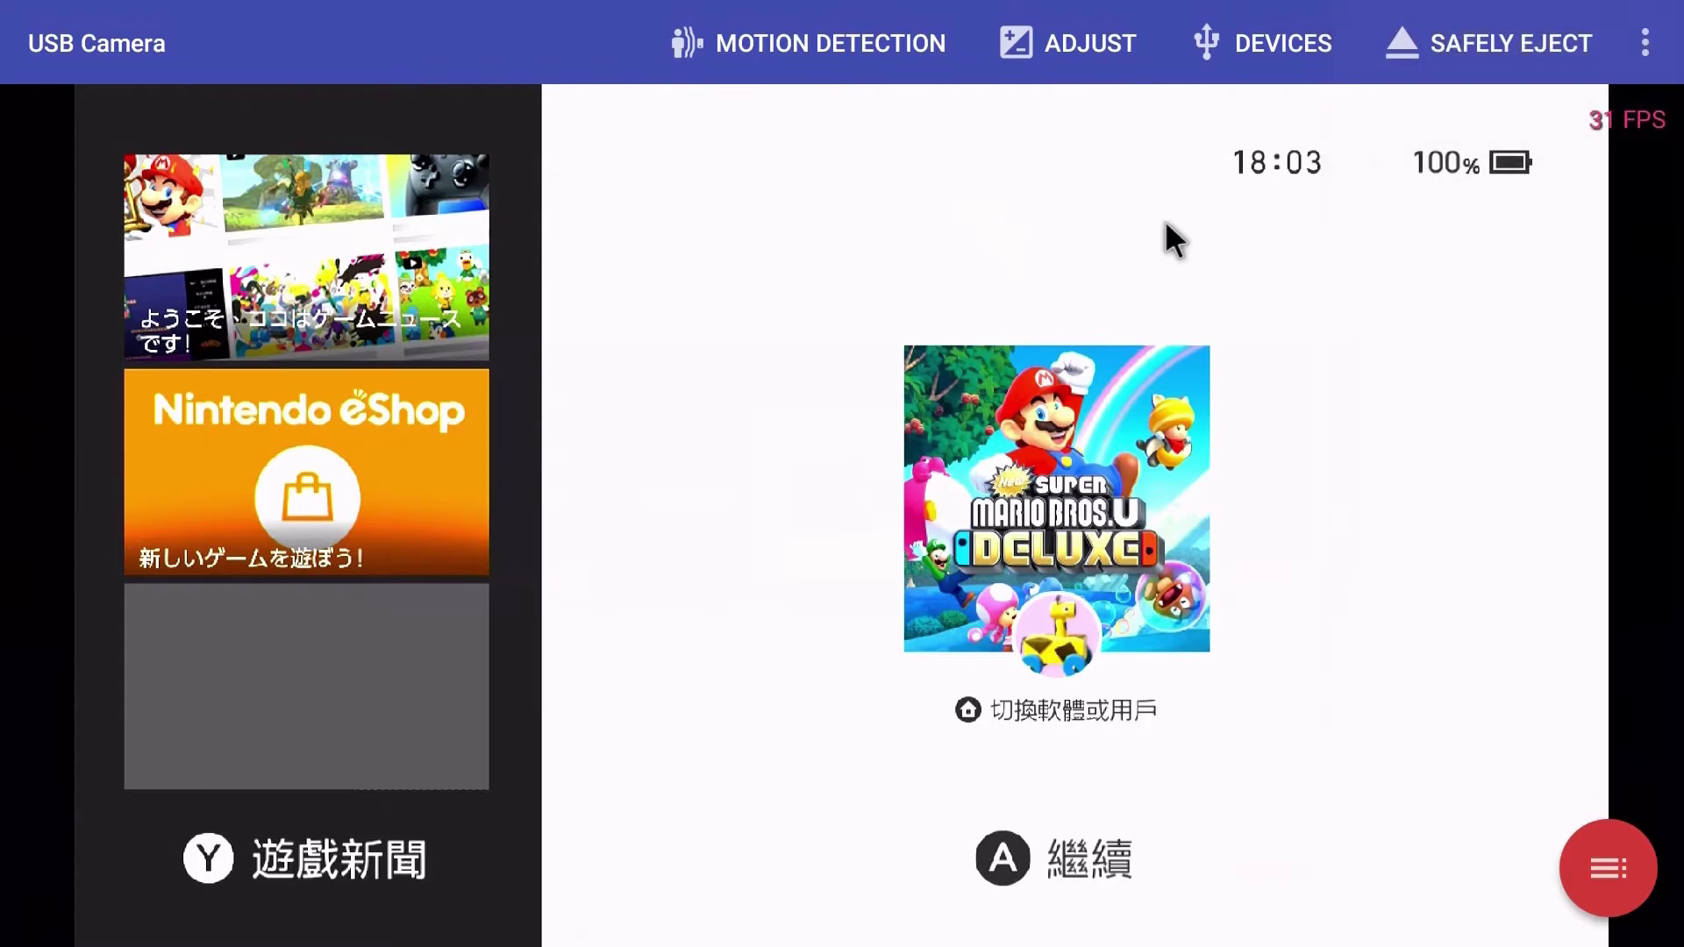
left_click(1165, 220)
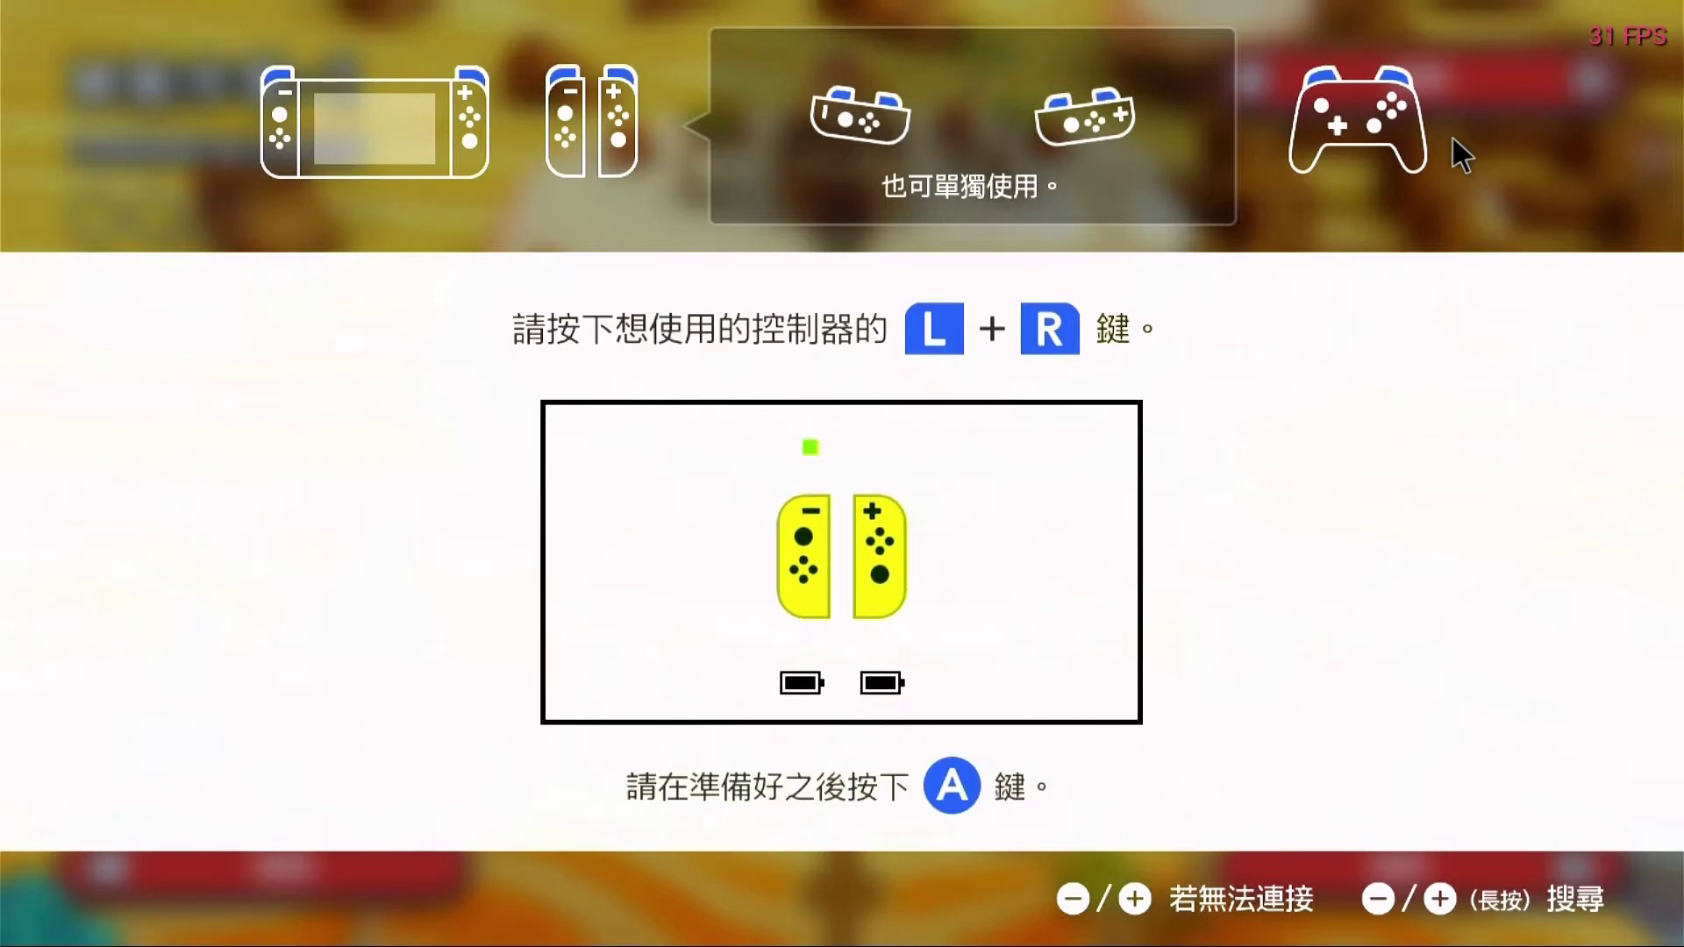
key("Return")
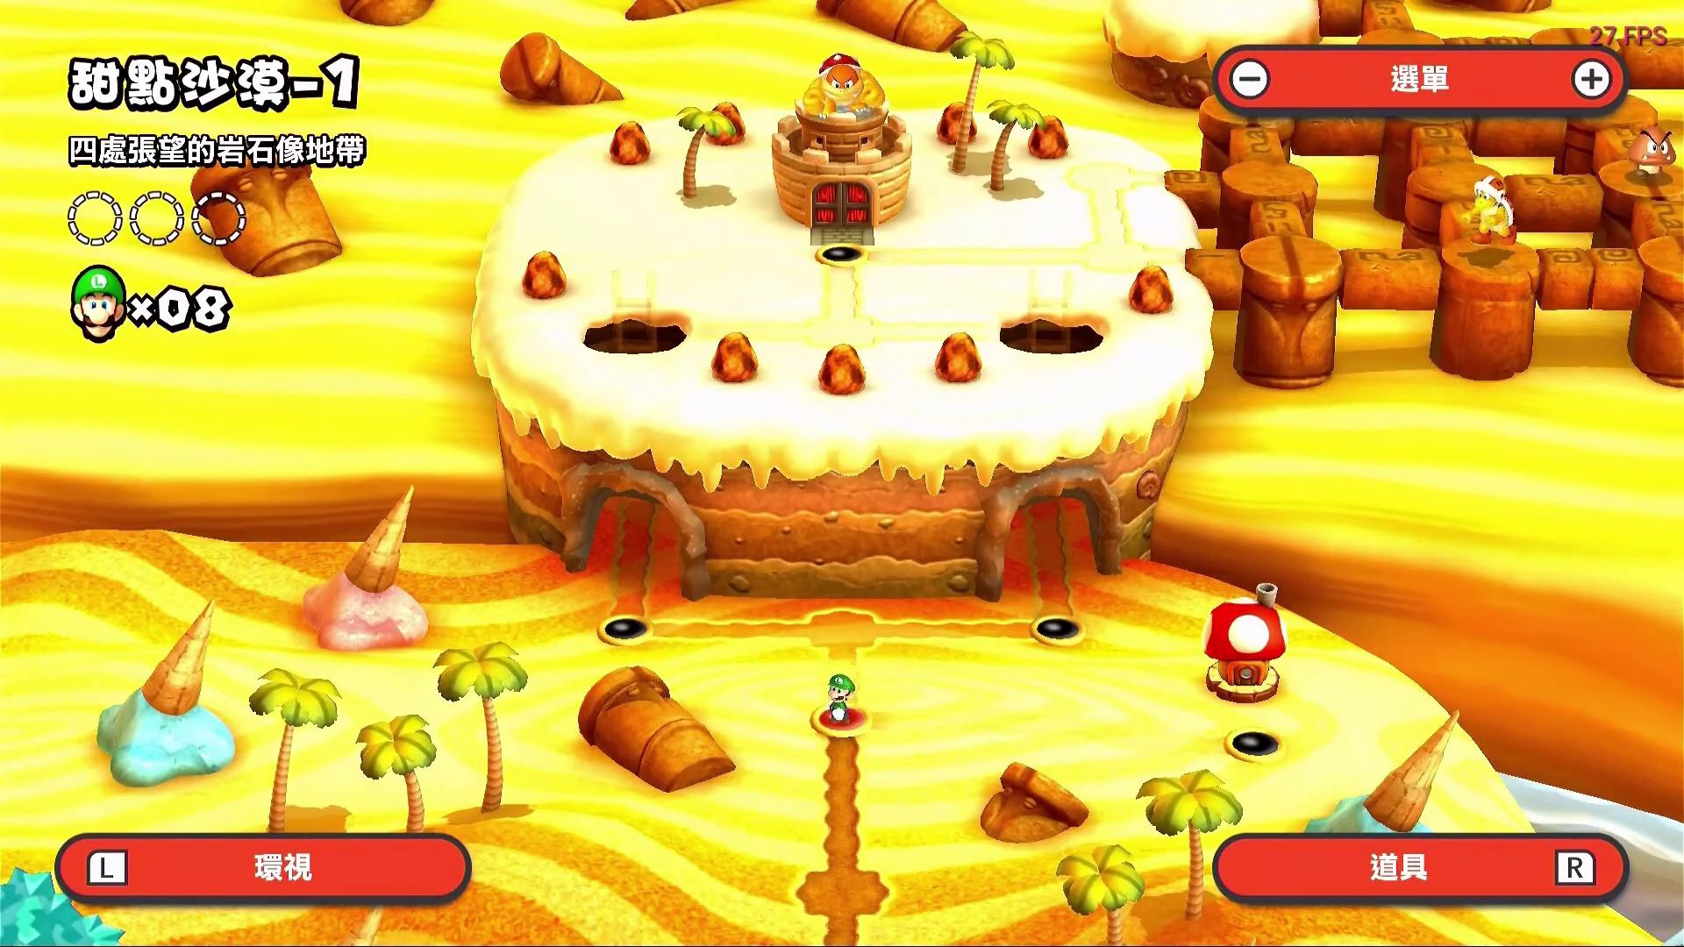
- Start the 甜點沙漠-1 level and raise the volume to 15
key("Return")
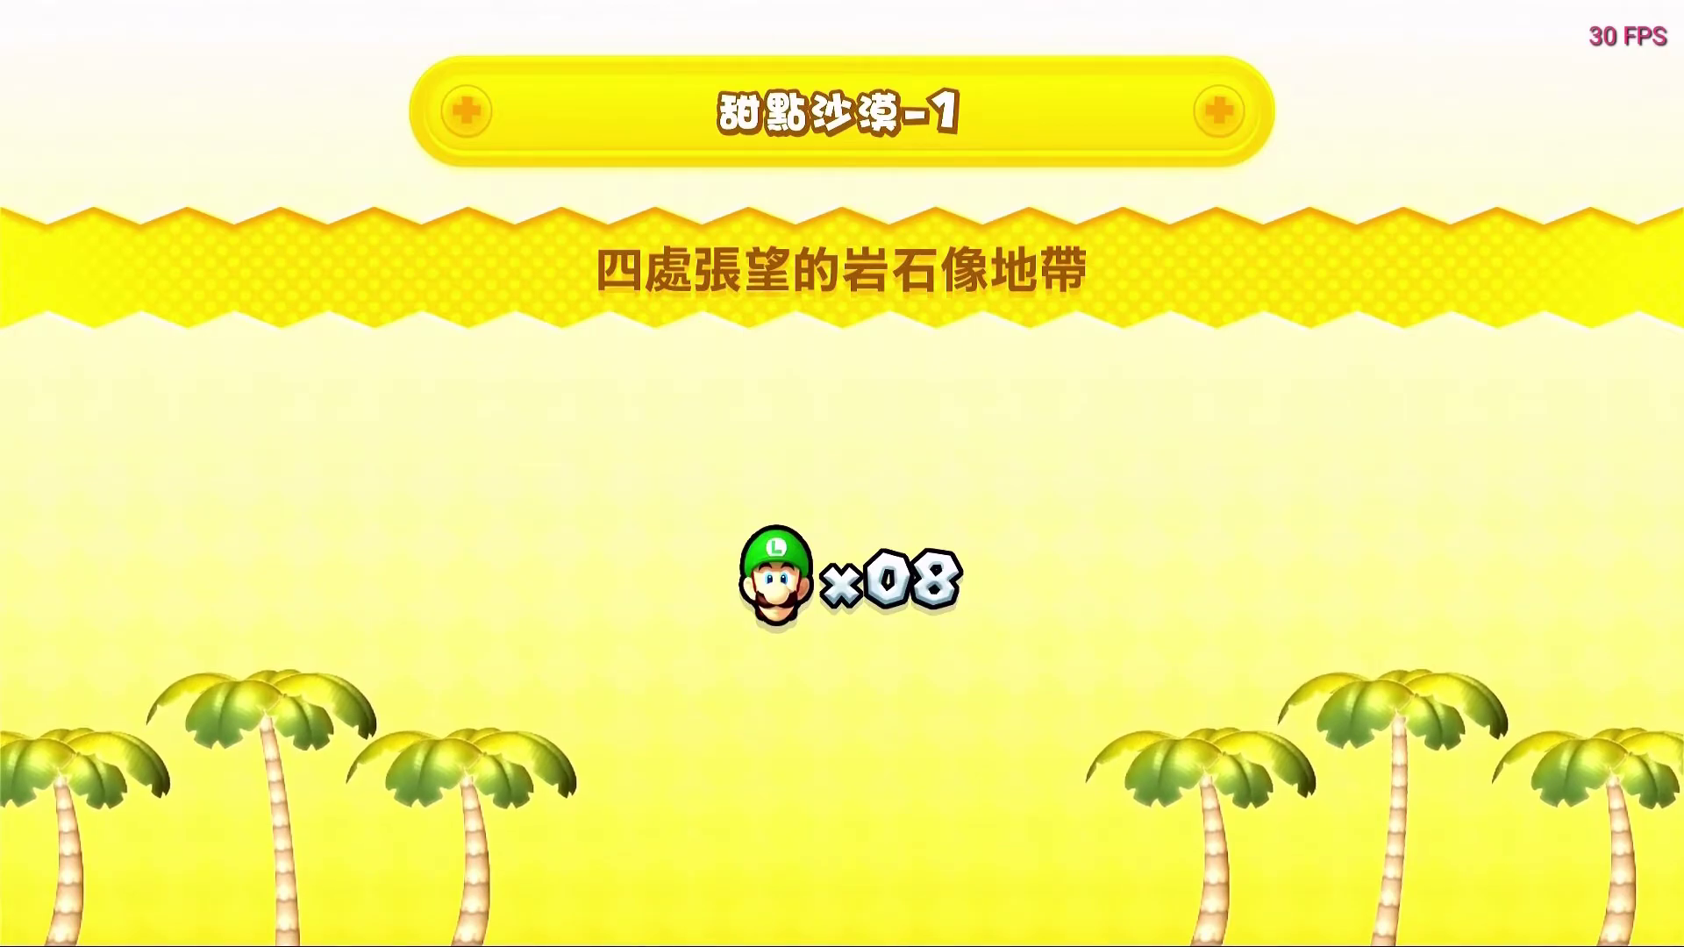
key("XF86AudioRaiseVolume")
key("XF86AudioRaiseVolume")
key("XF86AudioRaiseVolume")
key("XF86AudioRaiseVolume")
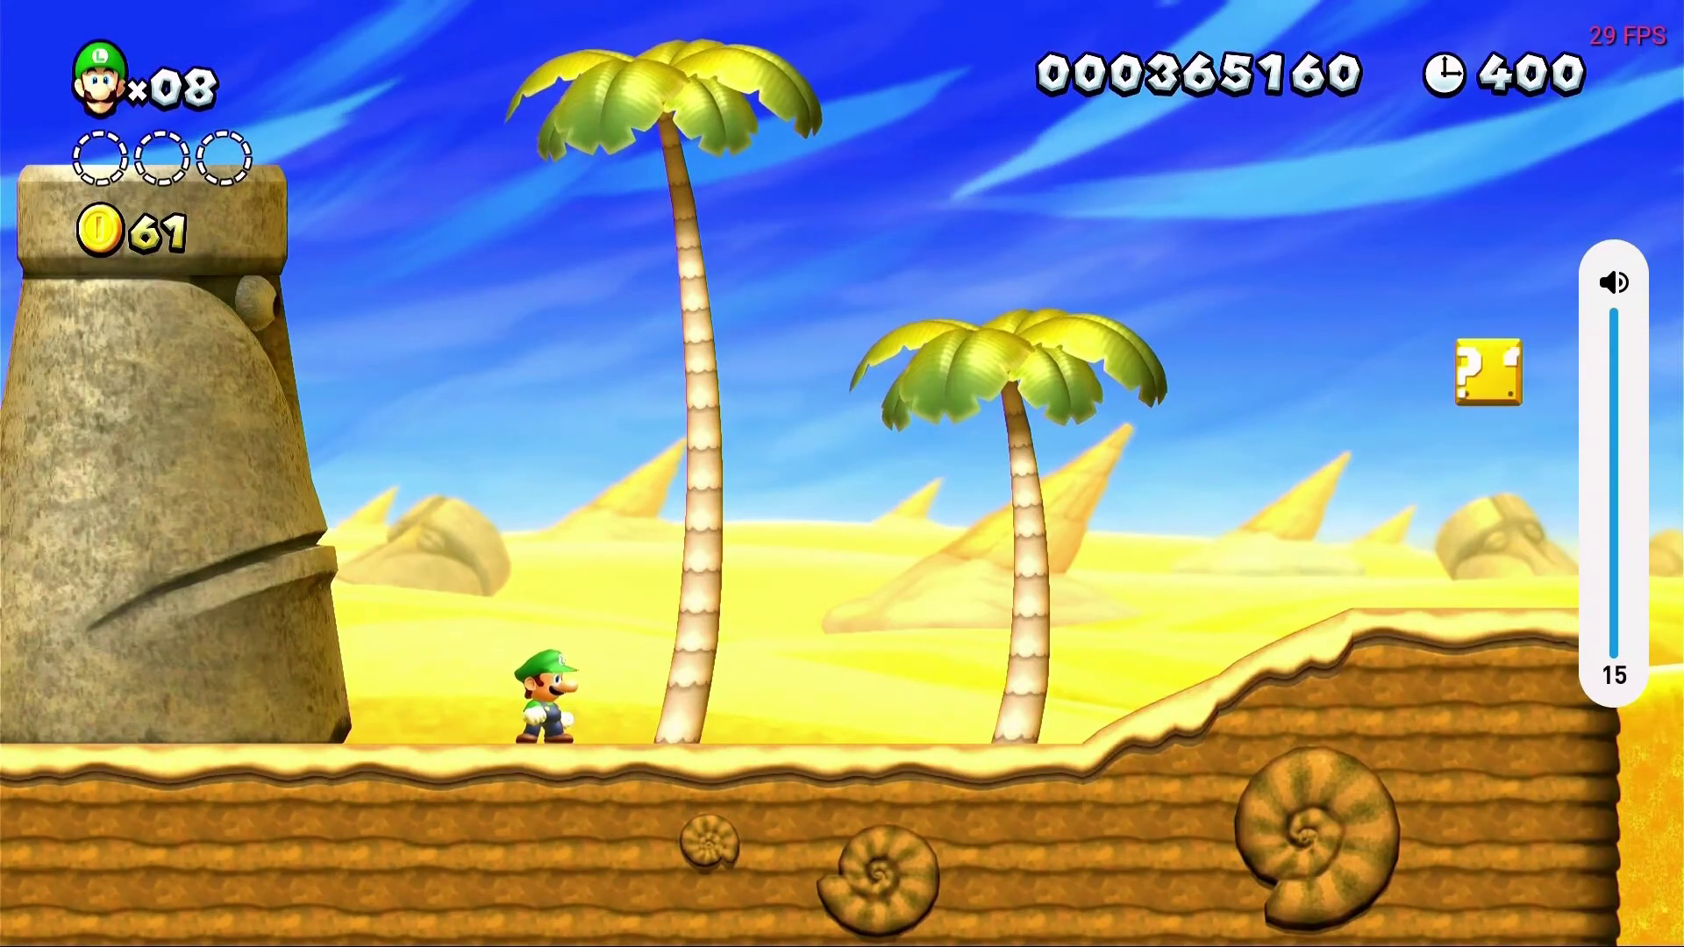
key("space")
- Run Luigi right, hit the ? block, and grab the red mushroom
key("Right")
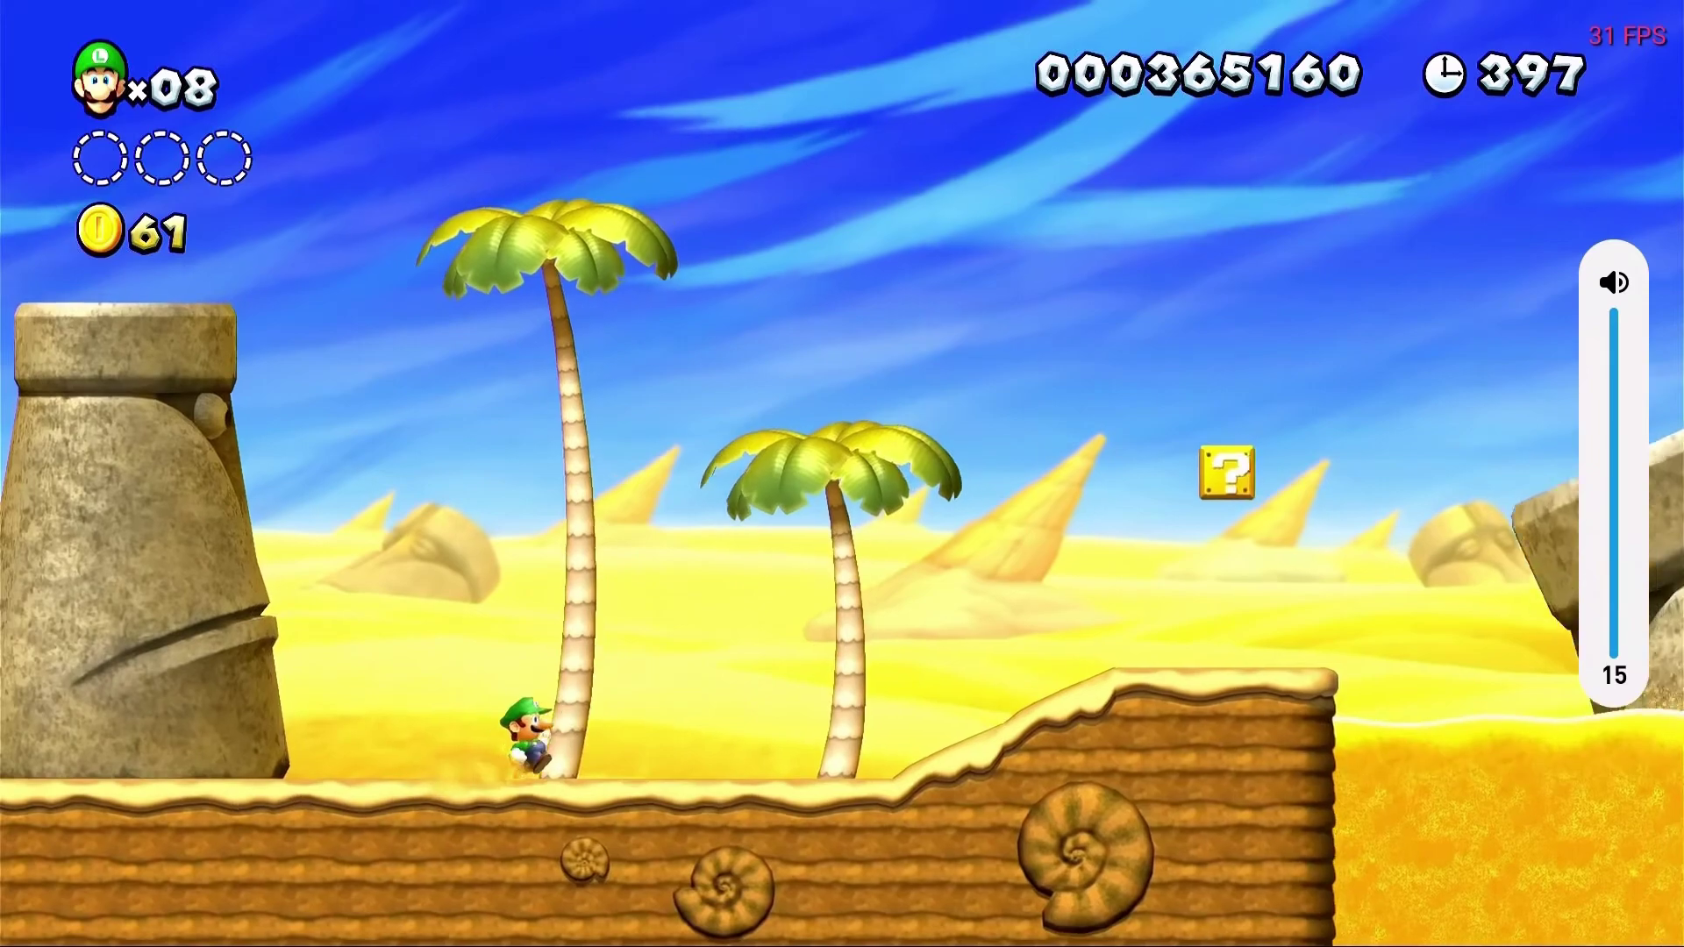
key("space")
key("Right")
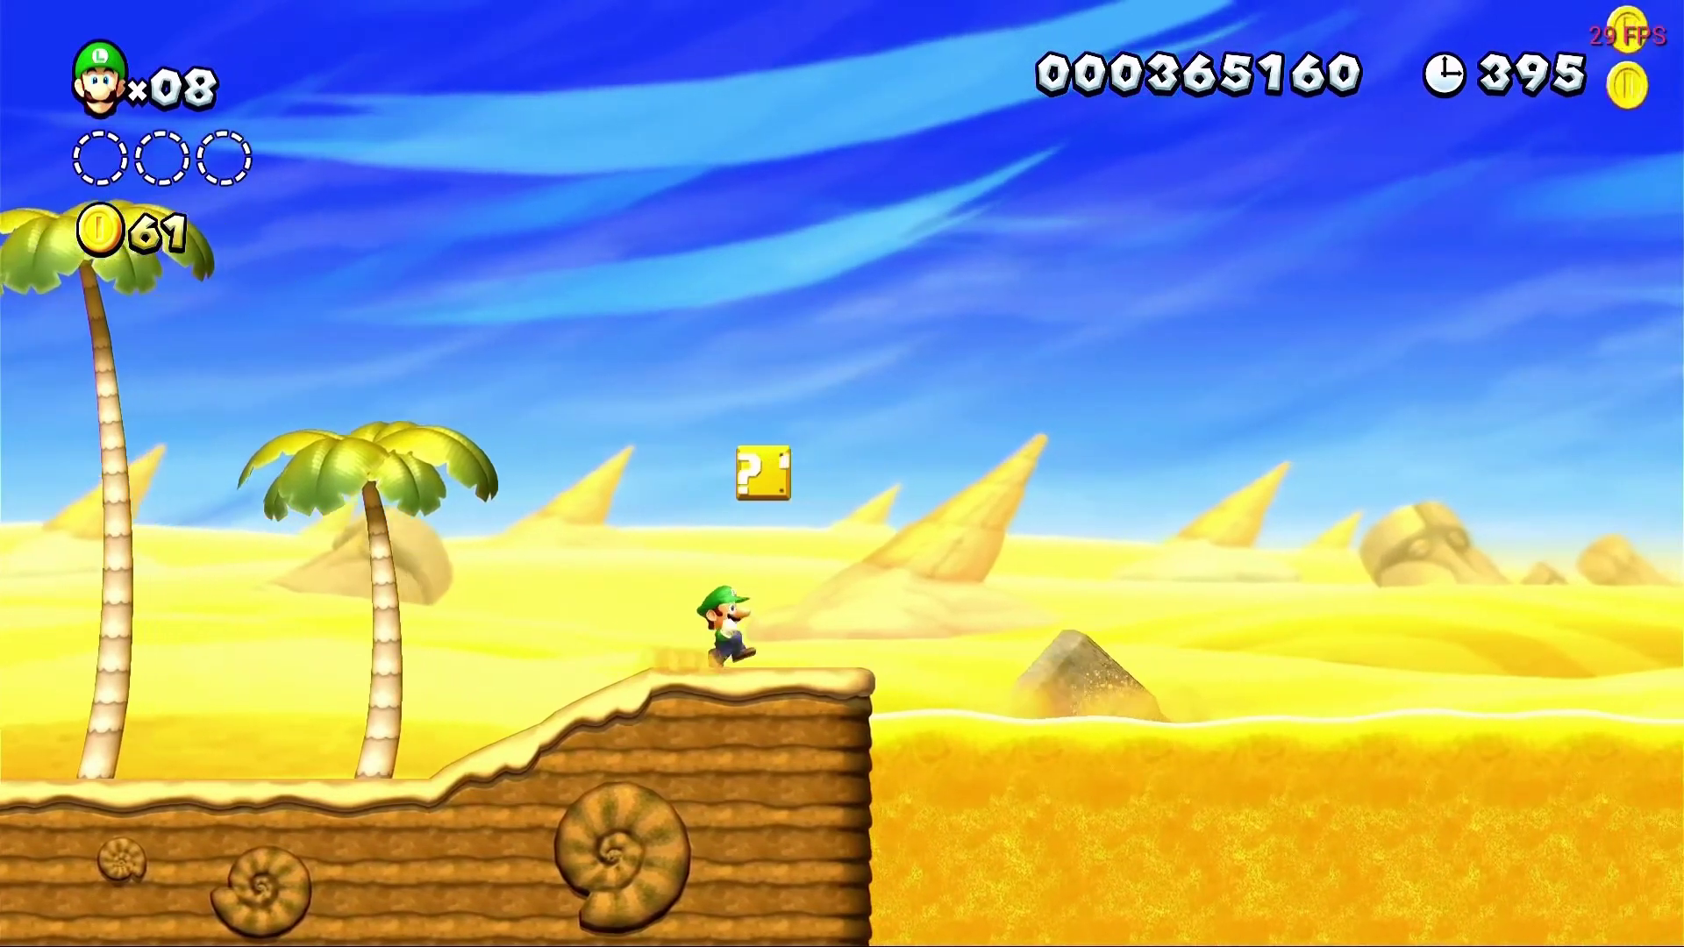
key("space")
key("space")
key("Right")
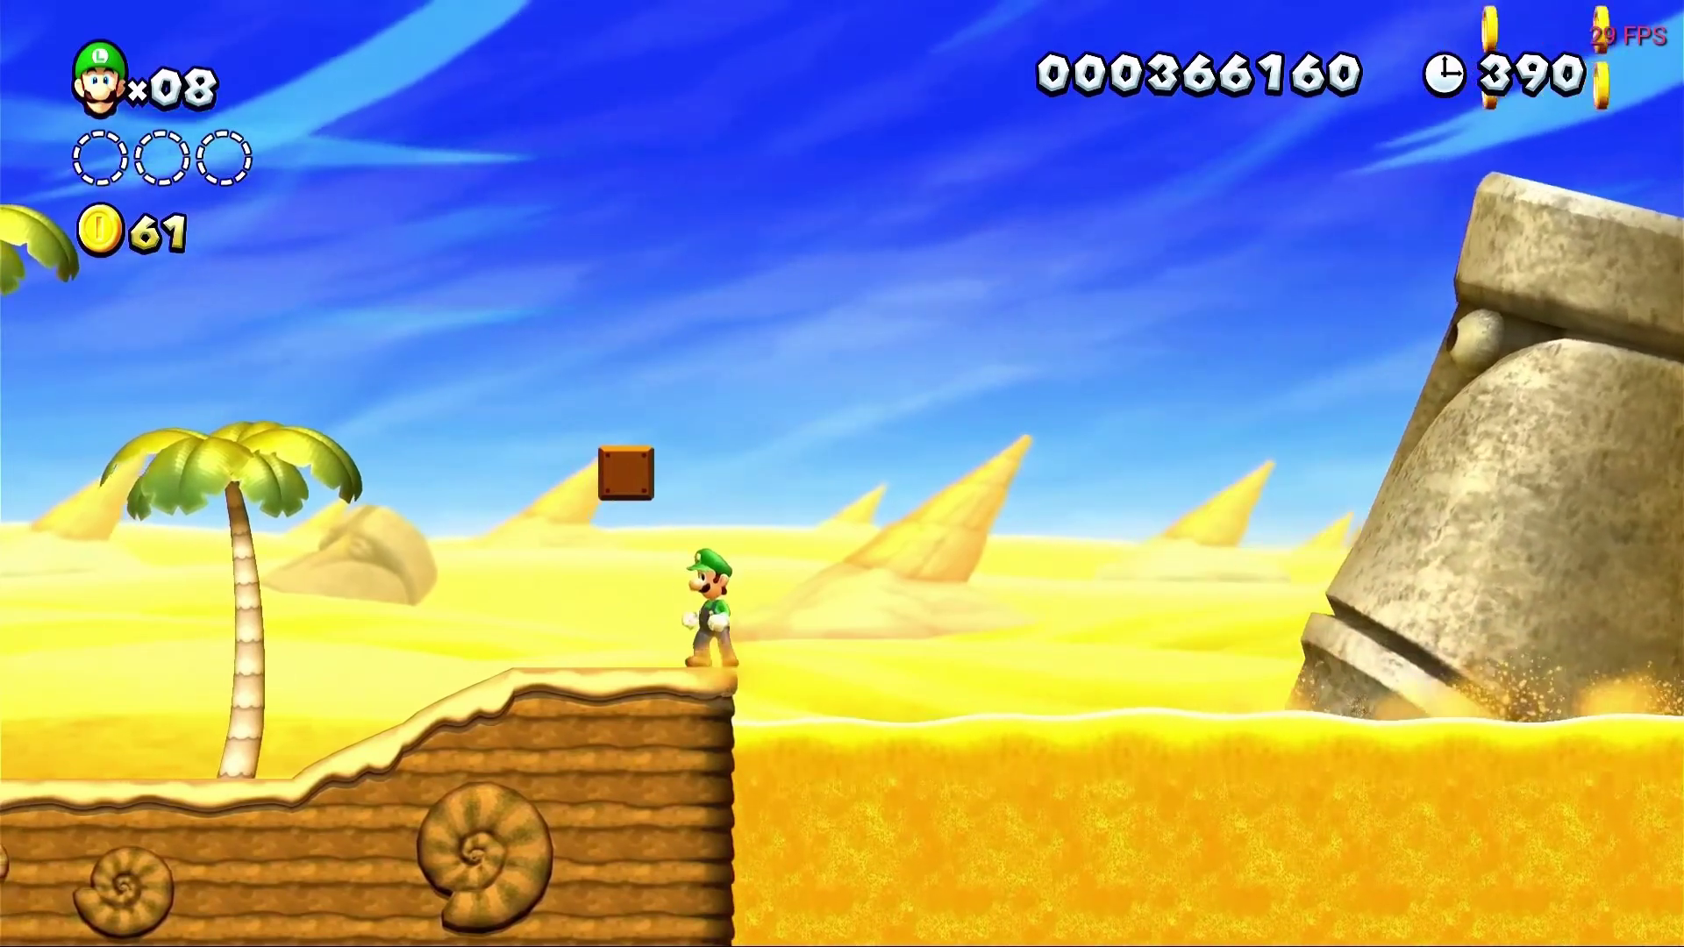
- Record a short gameplay clip, allowing storage access, saved as IPS_2021-01-06.17.53.44.8620.mp4
left_click(1269, 746)
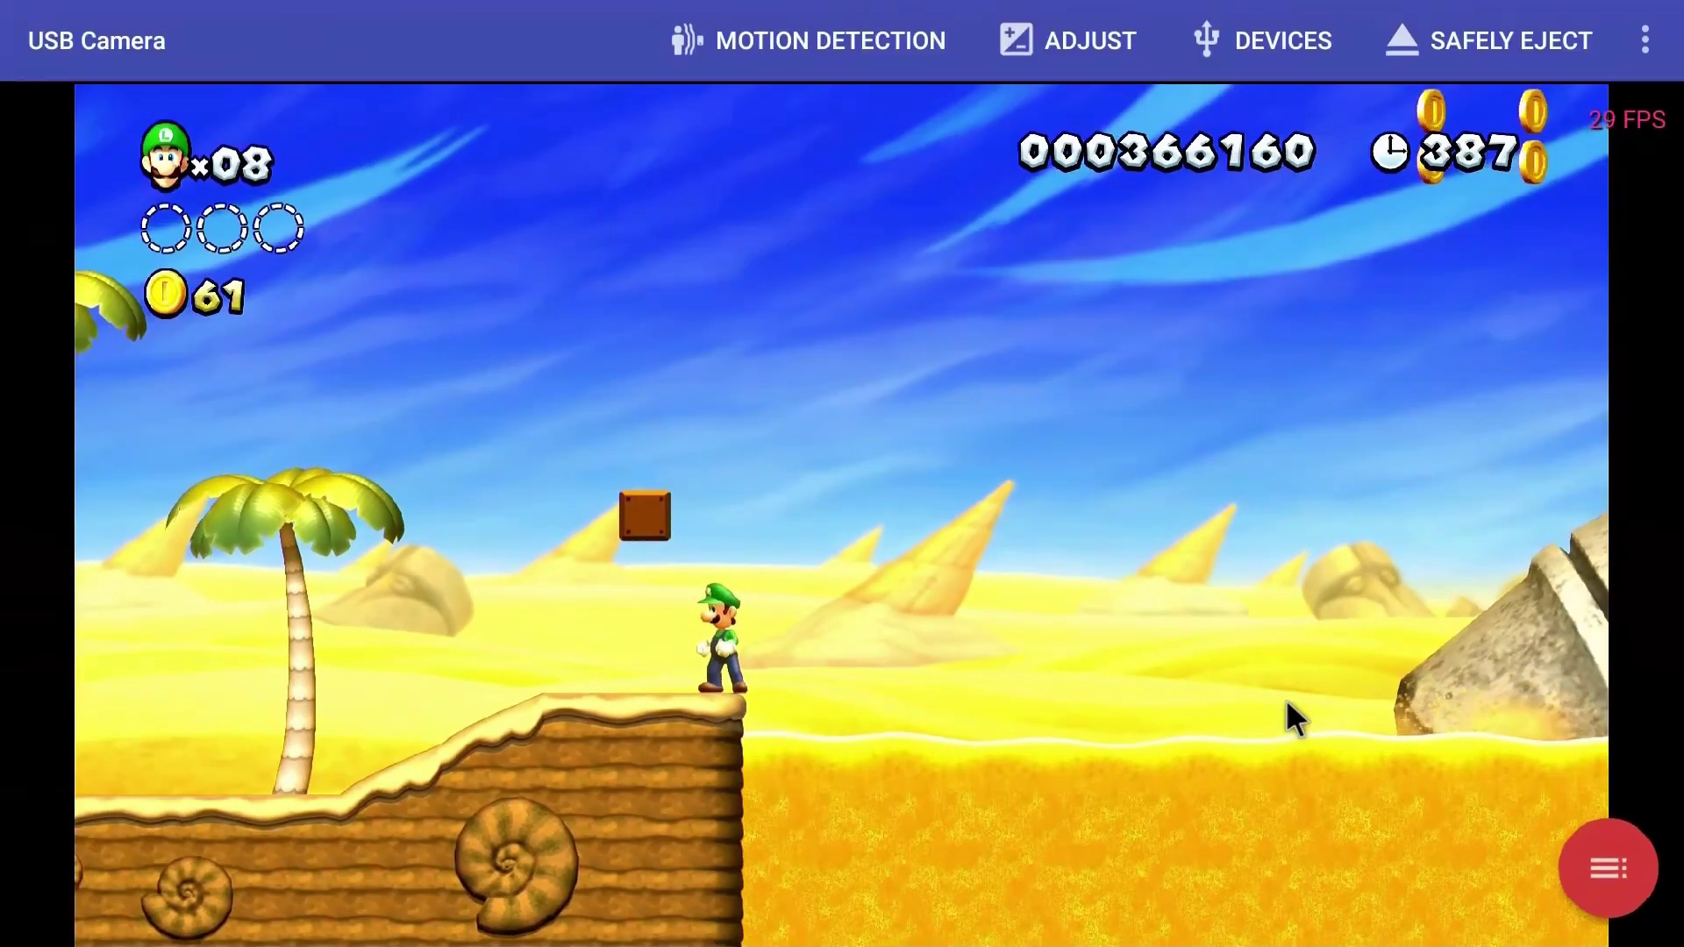
left_click(1601, 851)
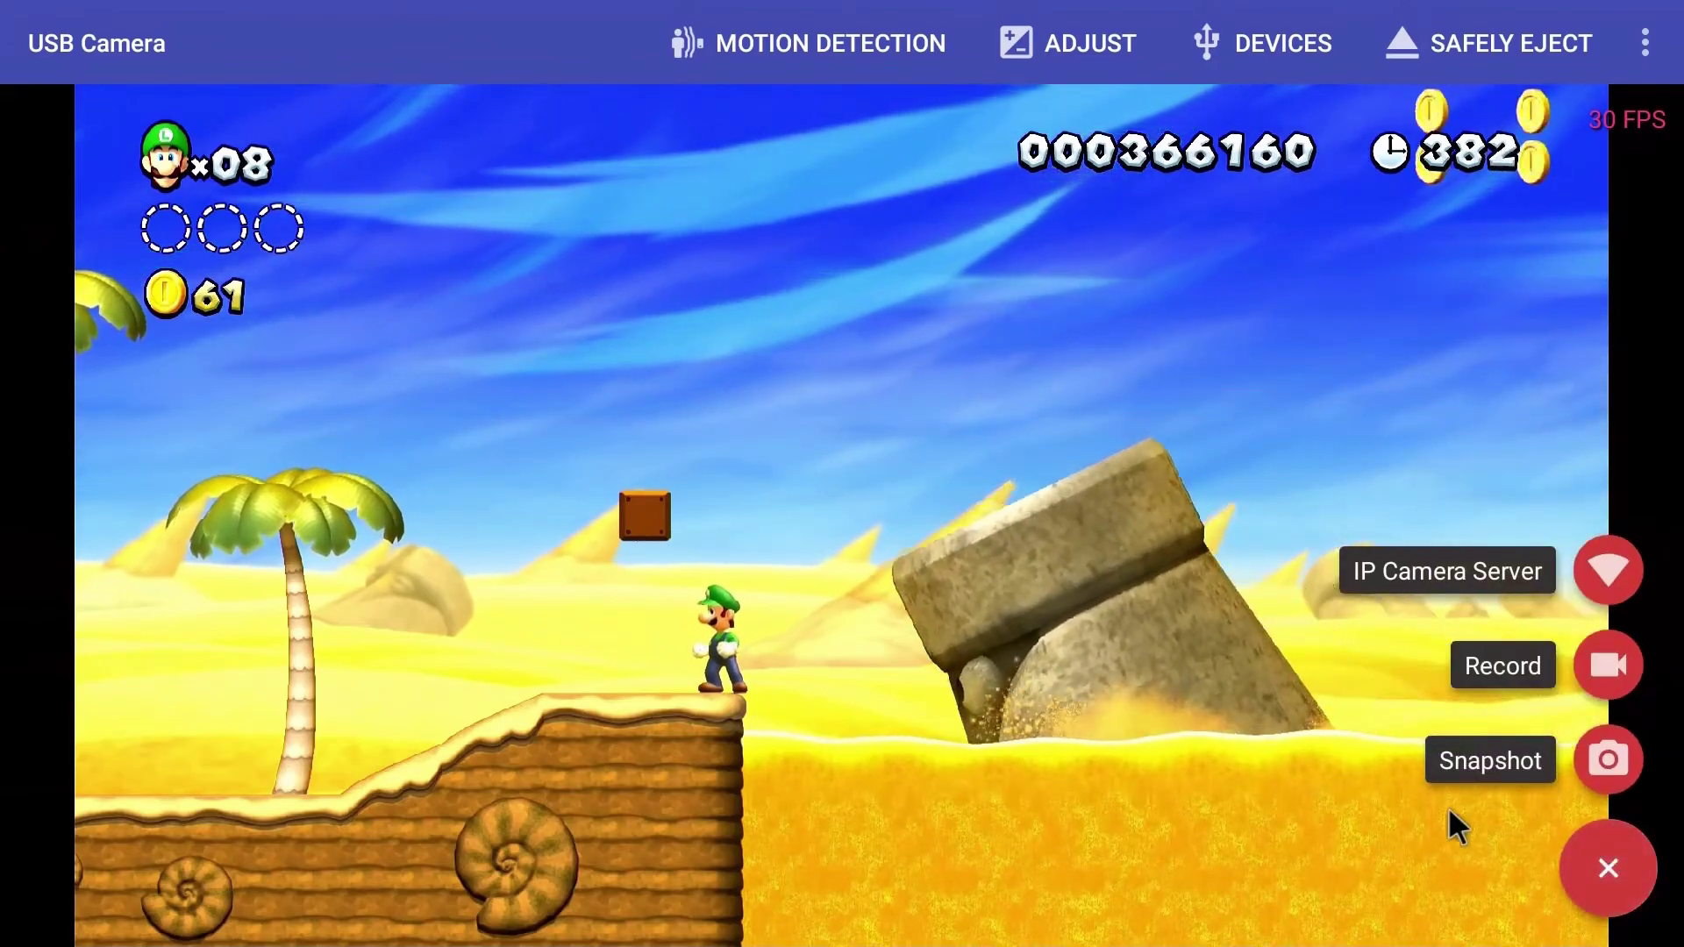
left_click(1618, 675)
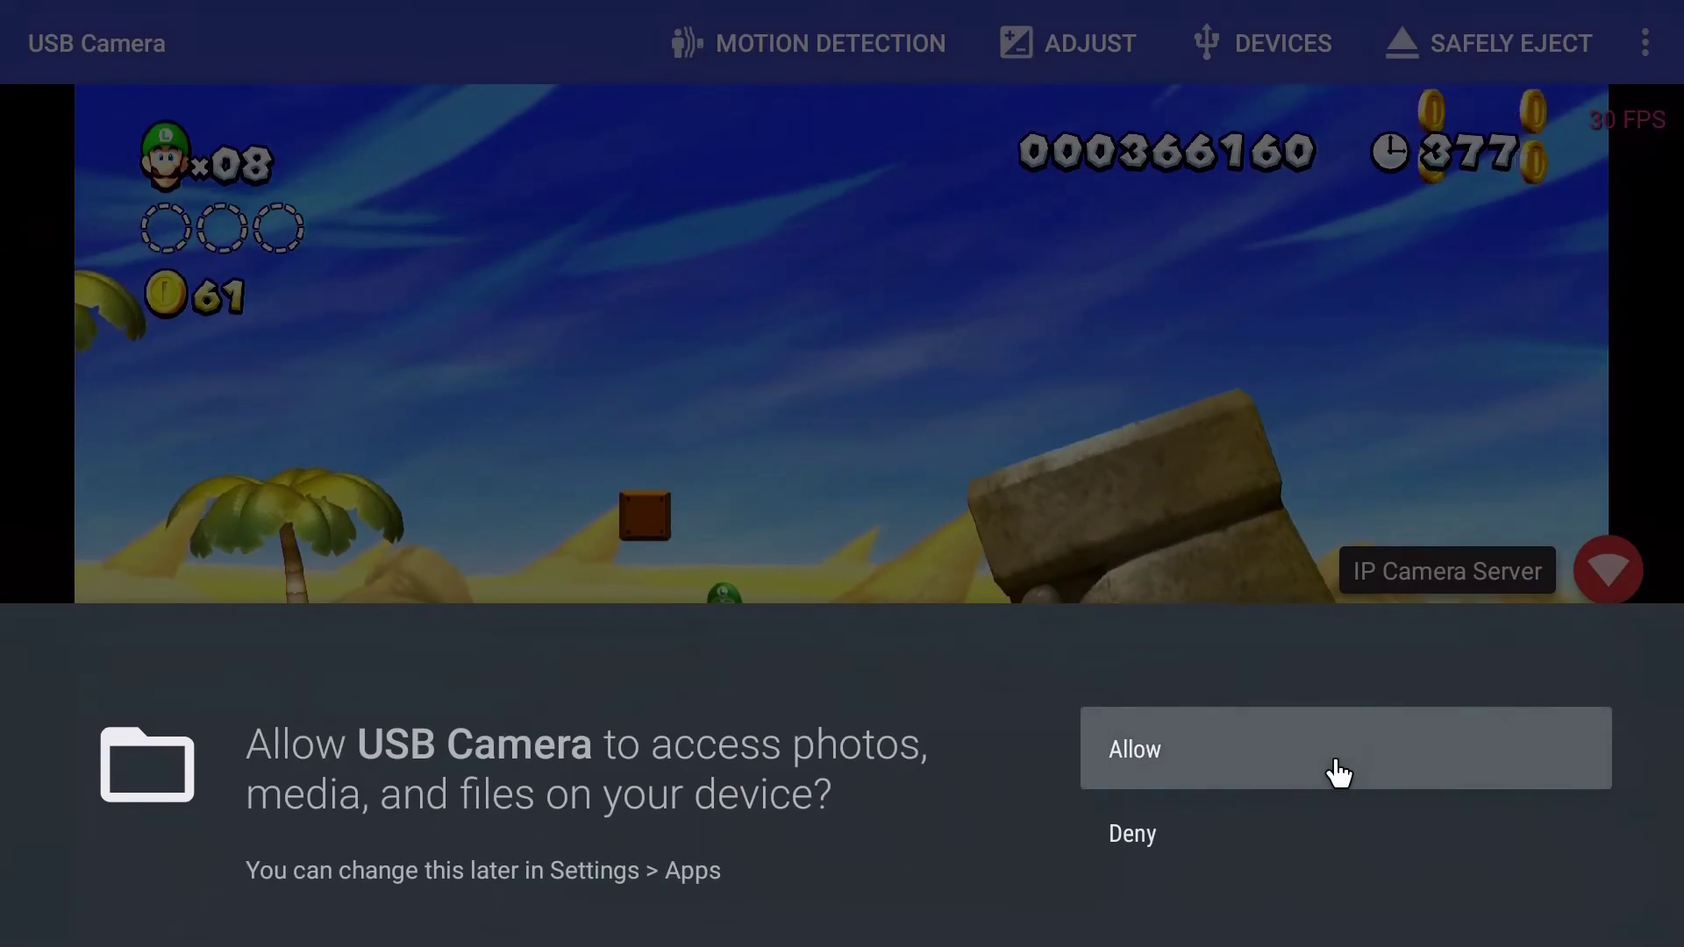
left_click(1338, 773)
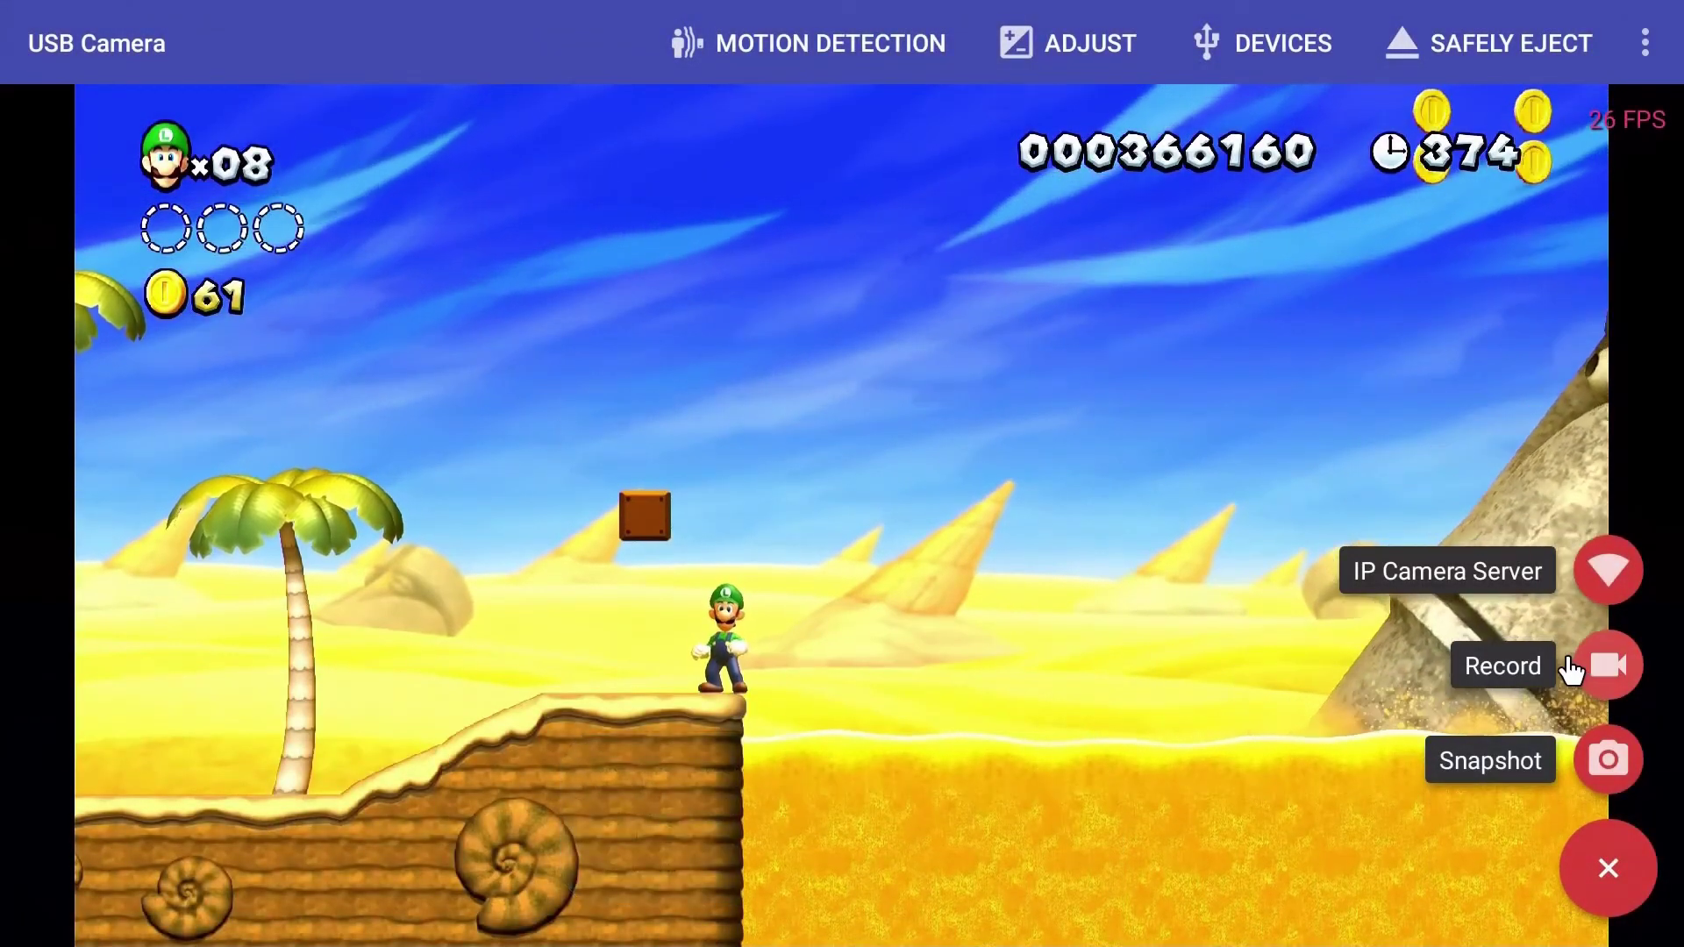
left_click(1586, 670)
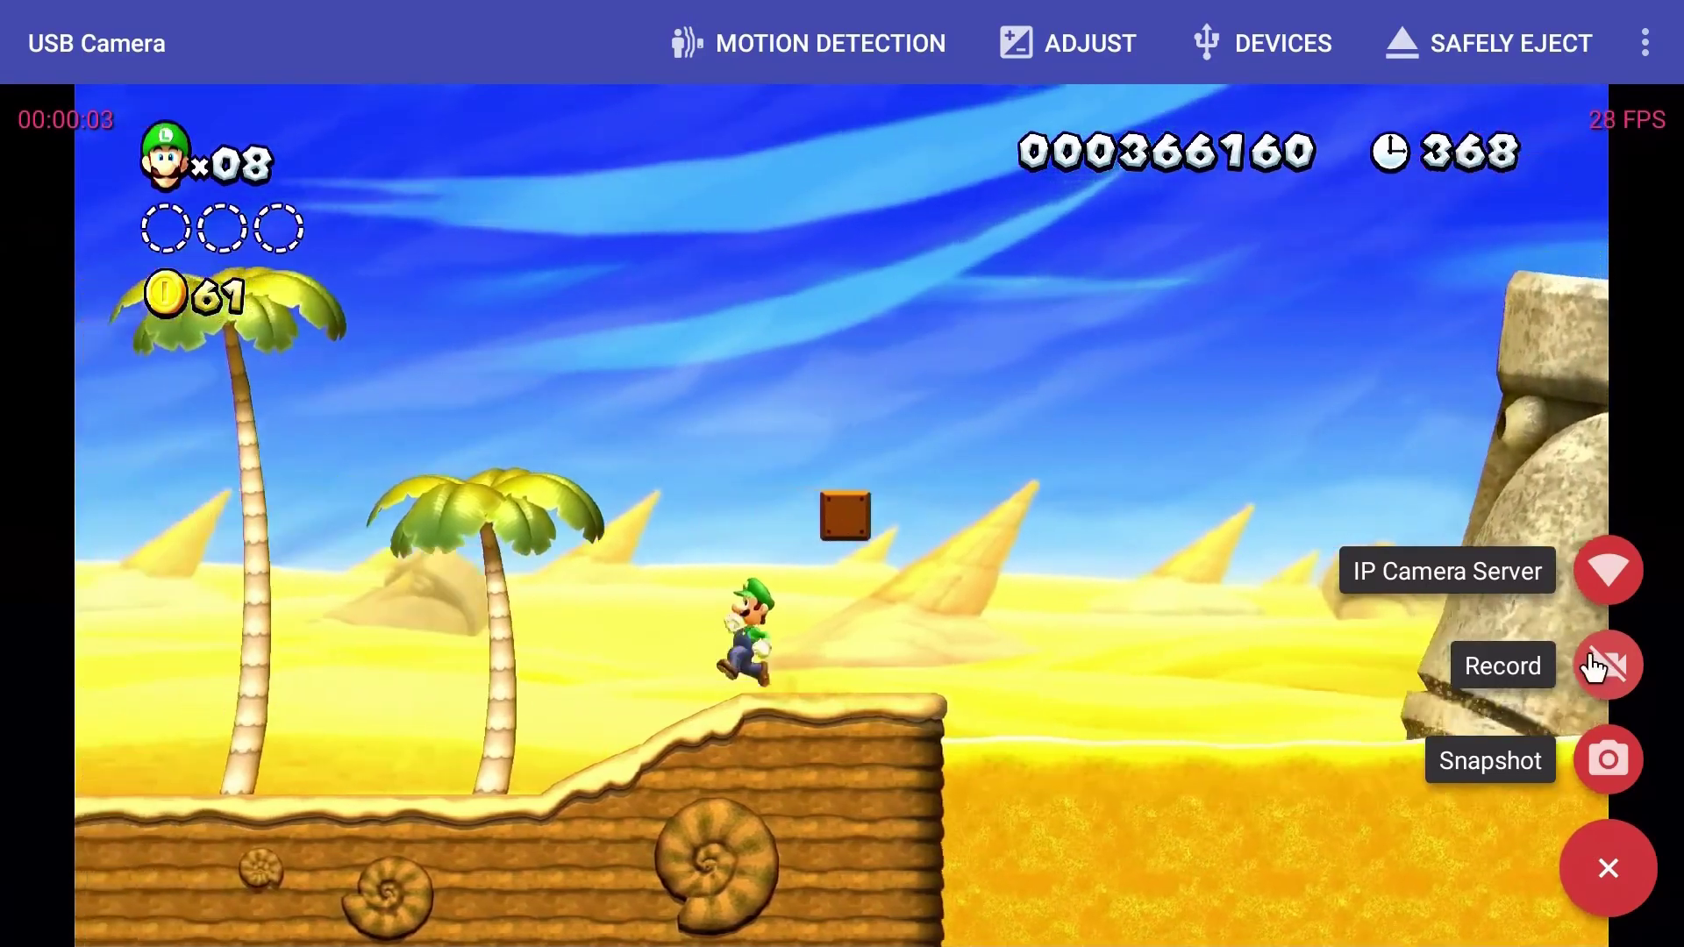
left_click(1597, 668)
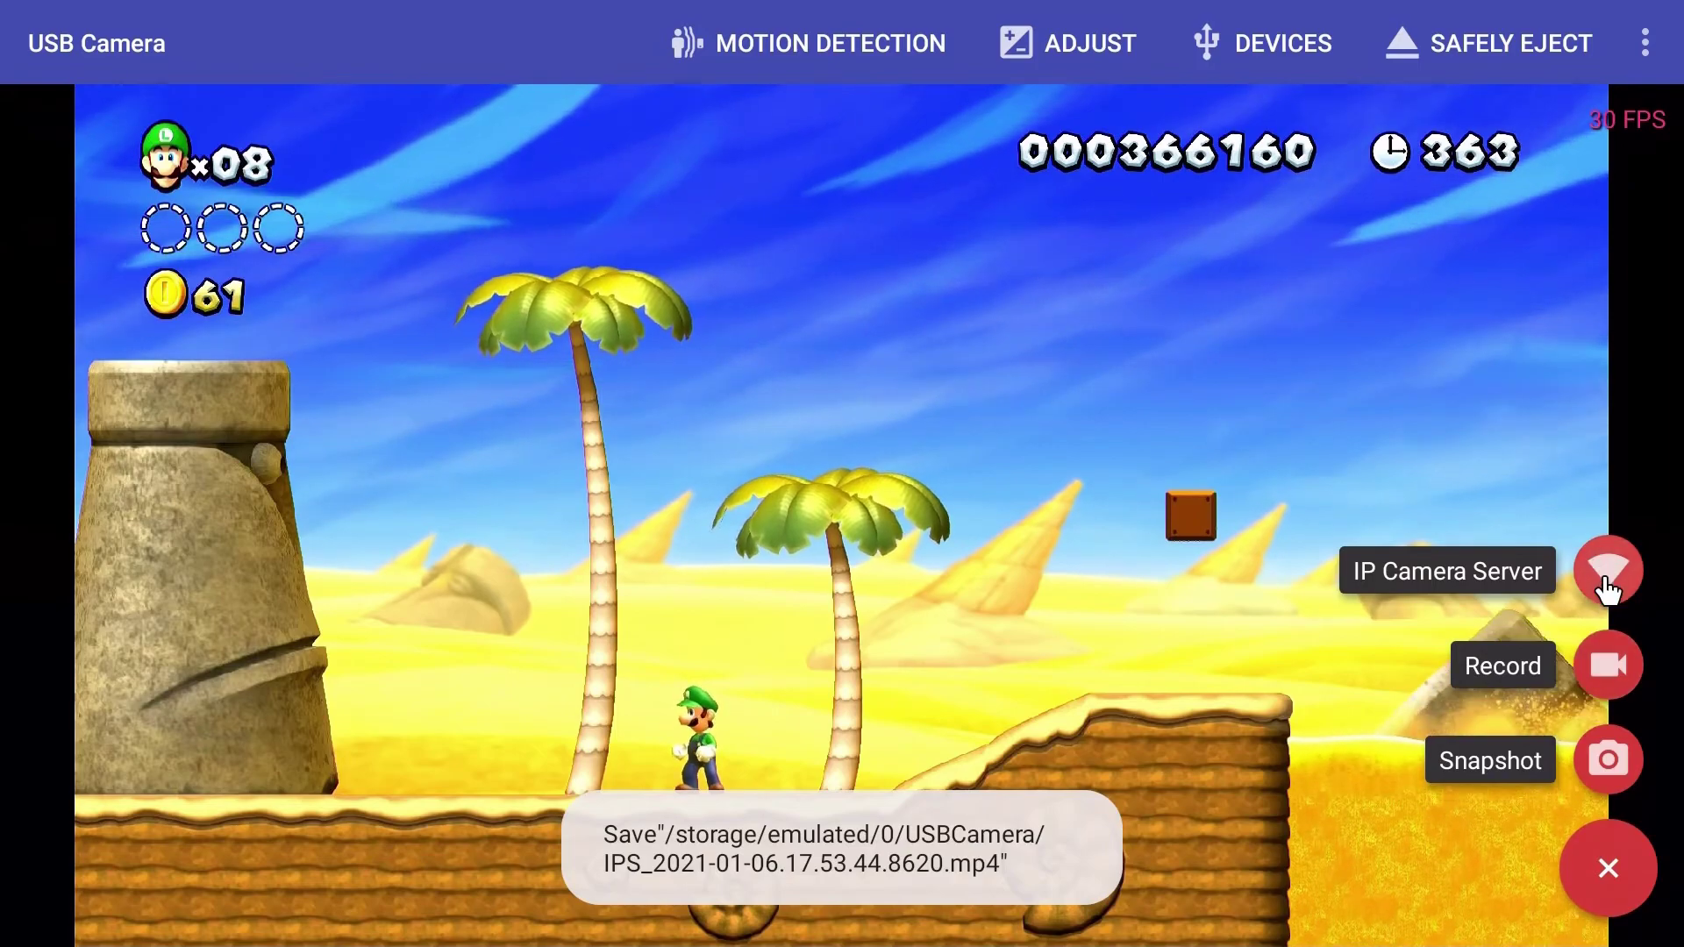
- Start the IP camera server, granting location access, then stop it
left_click(1602, 572)
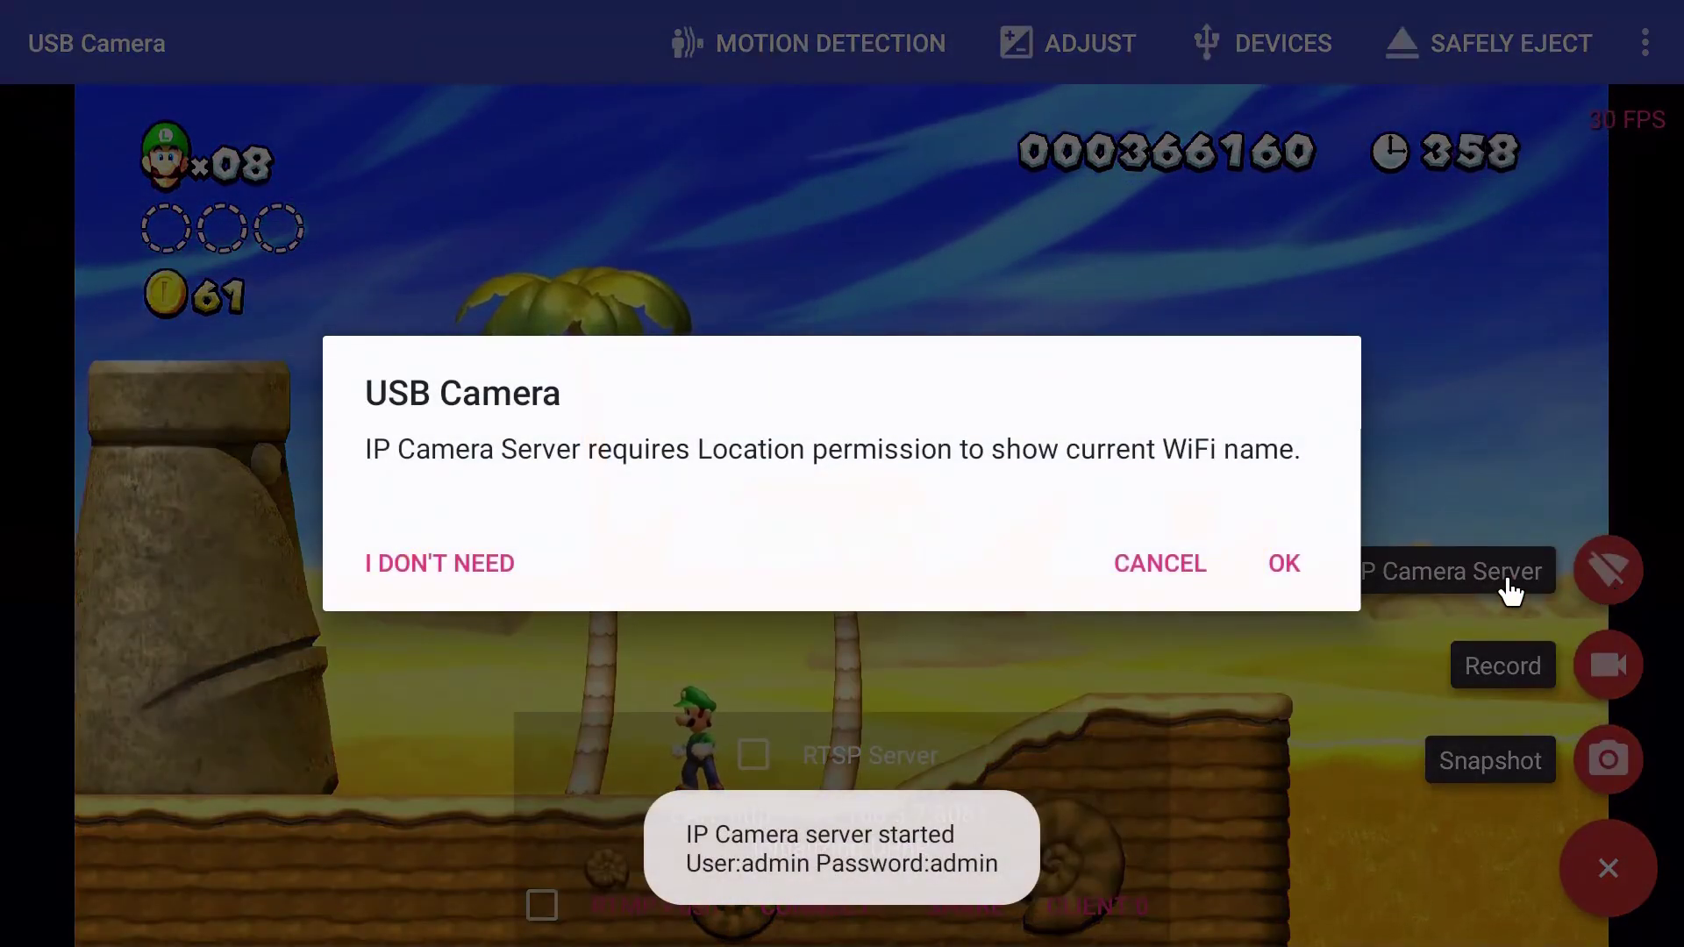
left_click(1291, 563)
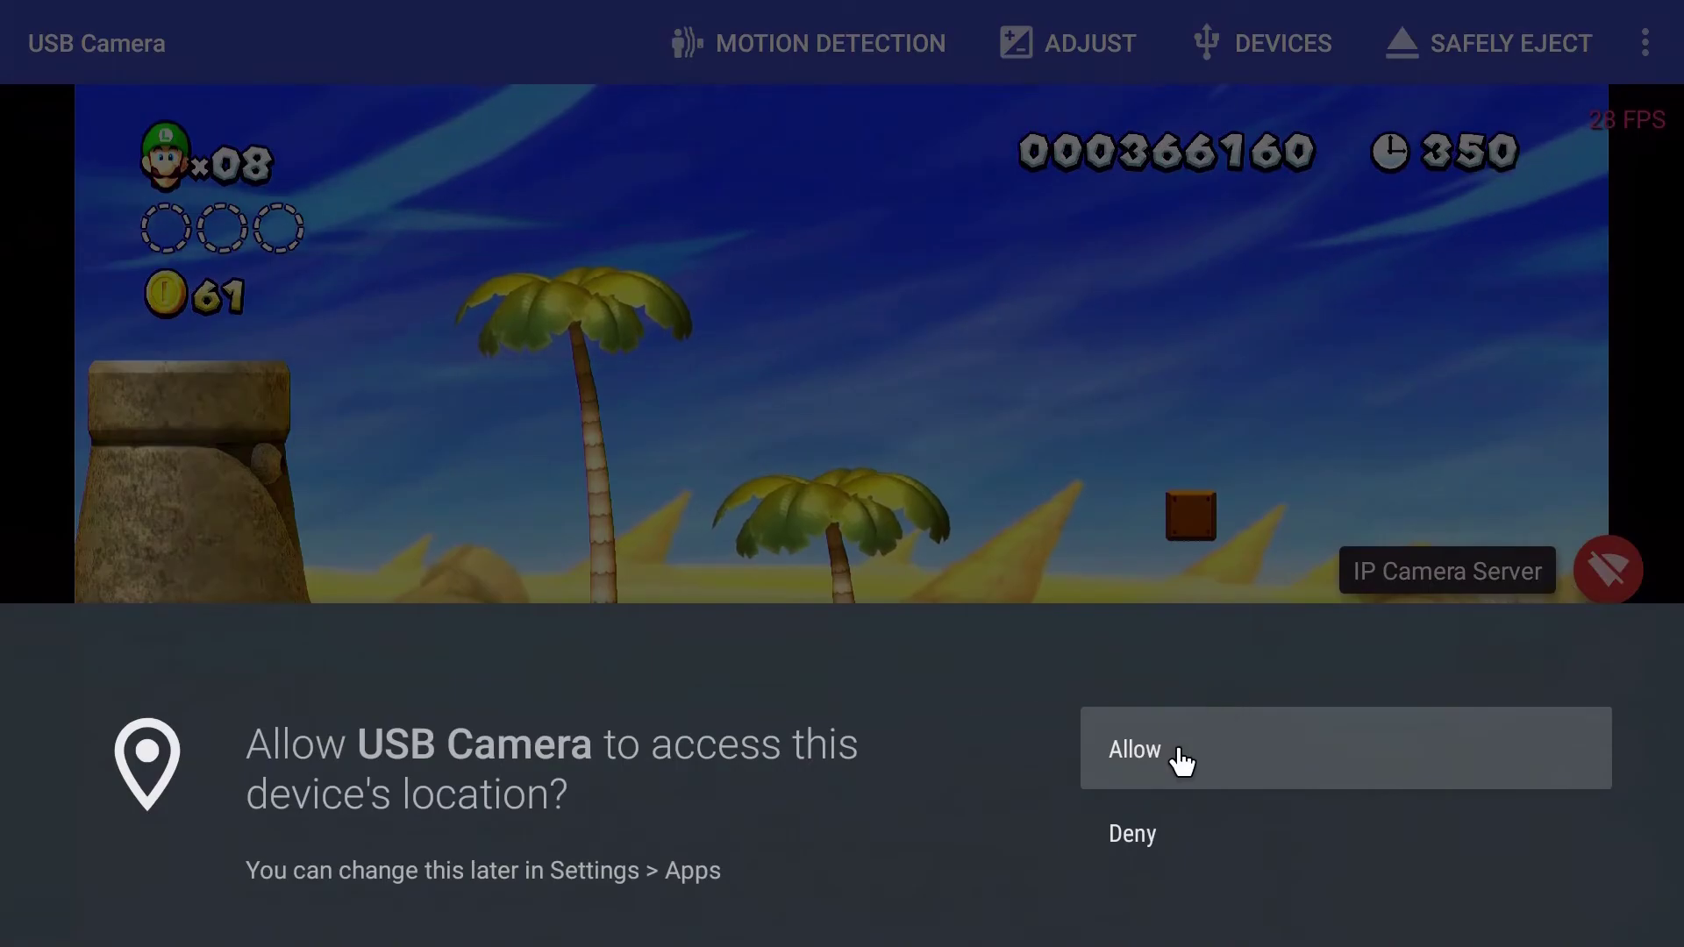
left_click(1178, 747)
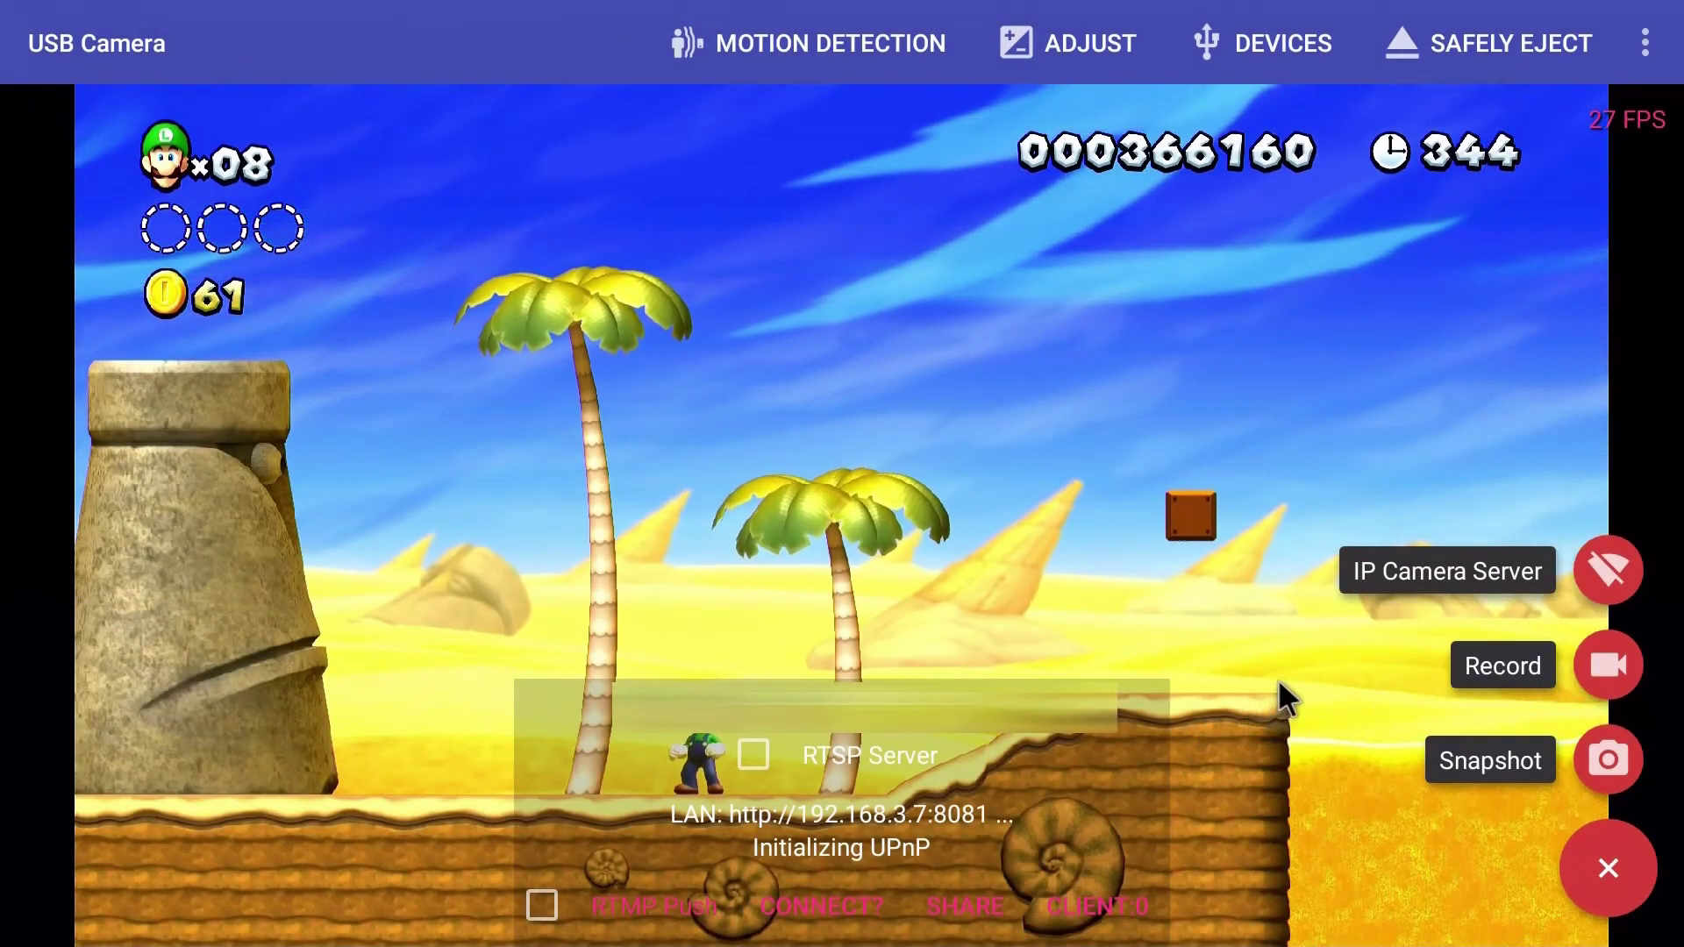
left_click(1614, 579)
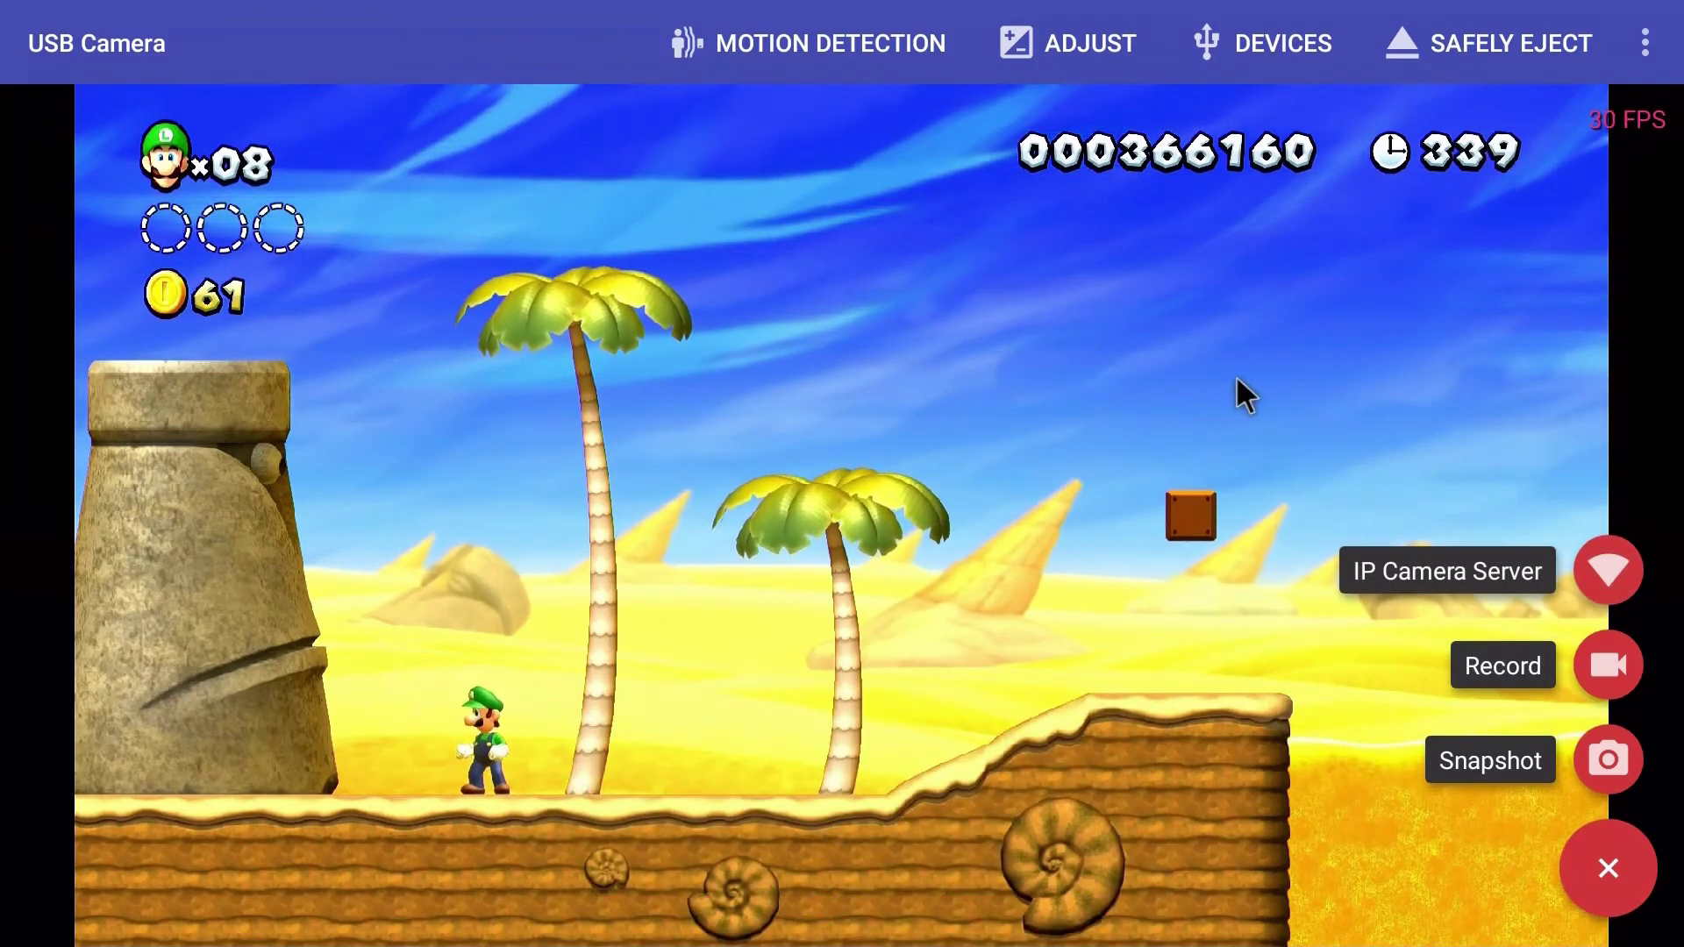
- Safely eject the USB Video capture device and close the overflow menu unused
left_click(1467, 28)
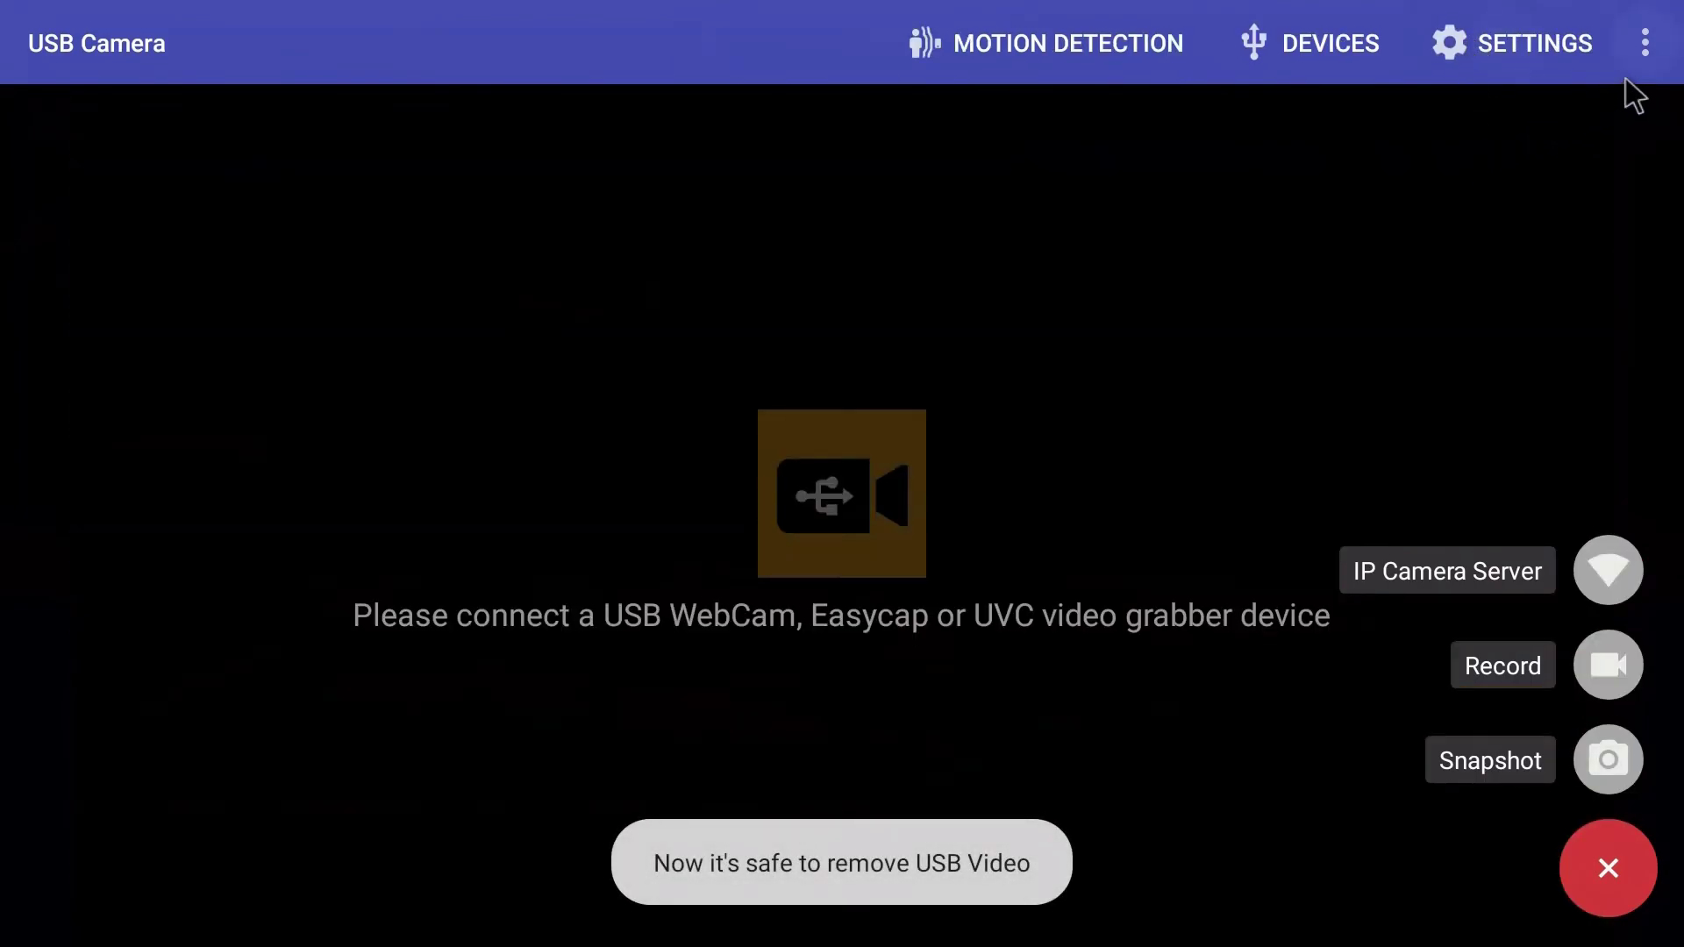
left_click(1641, 53)
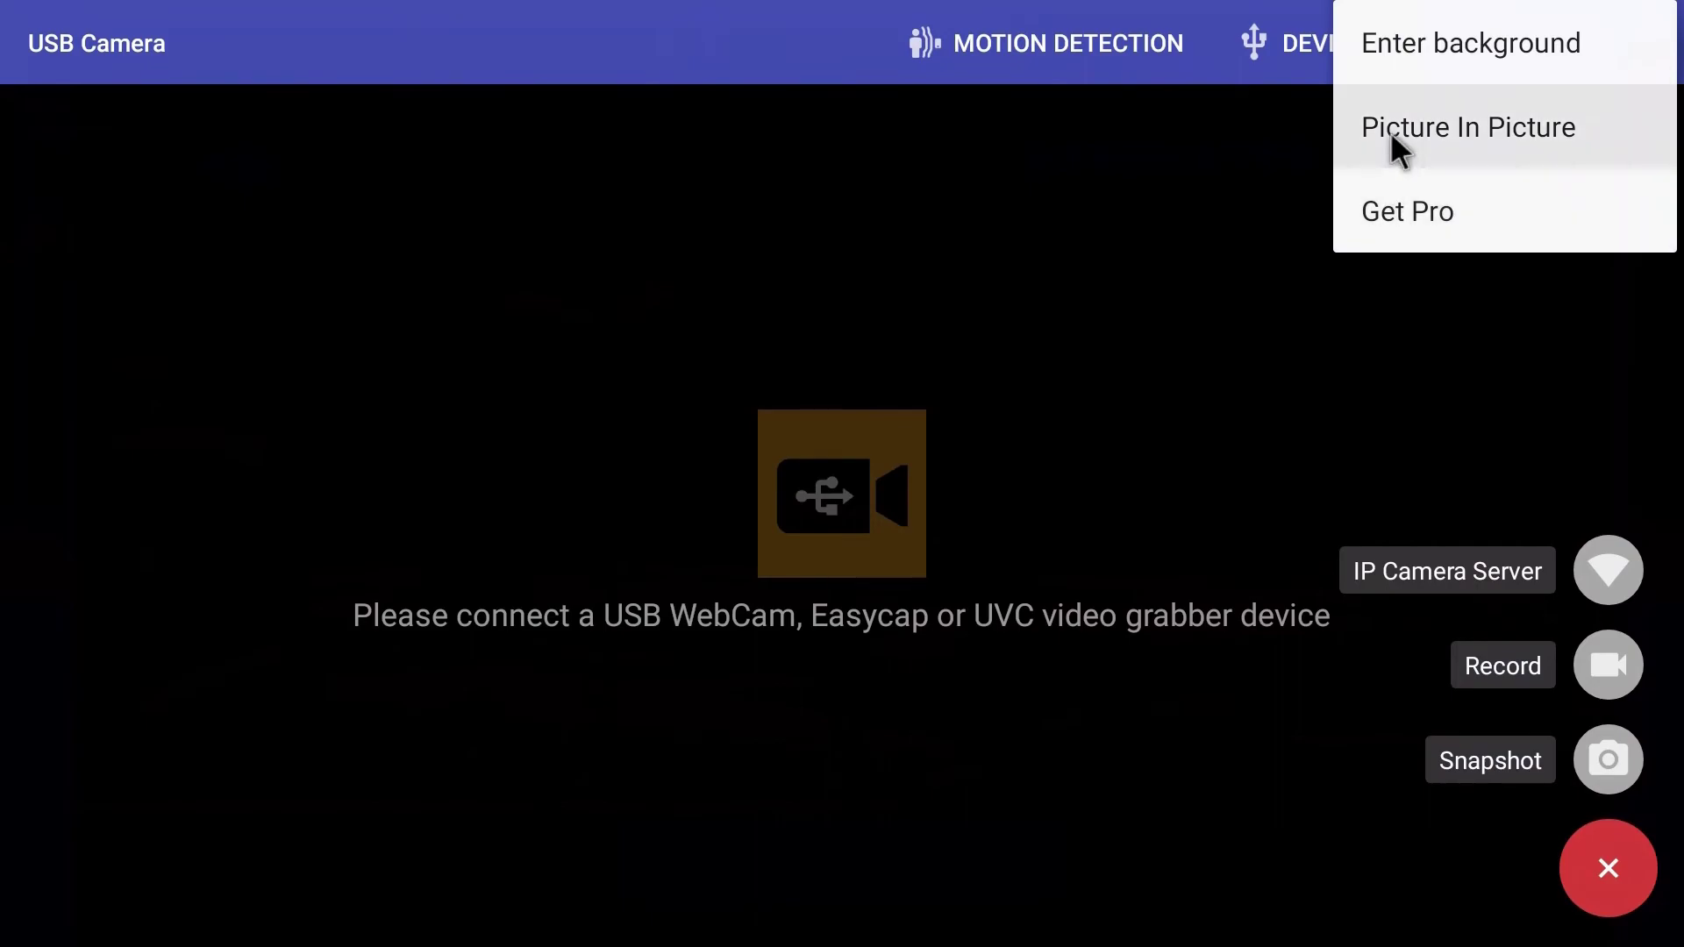
left_click(1095, 480)
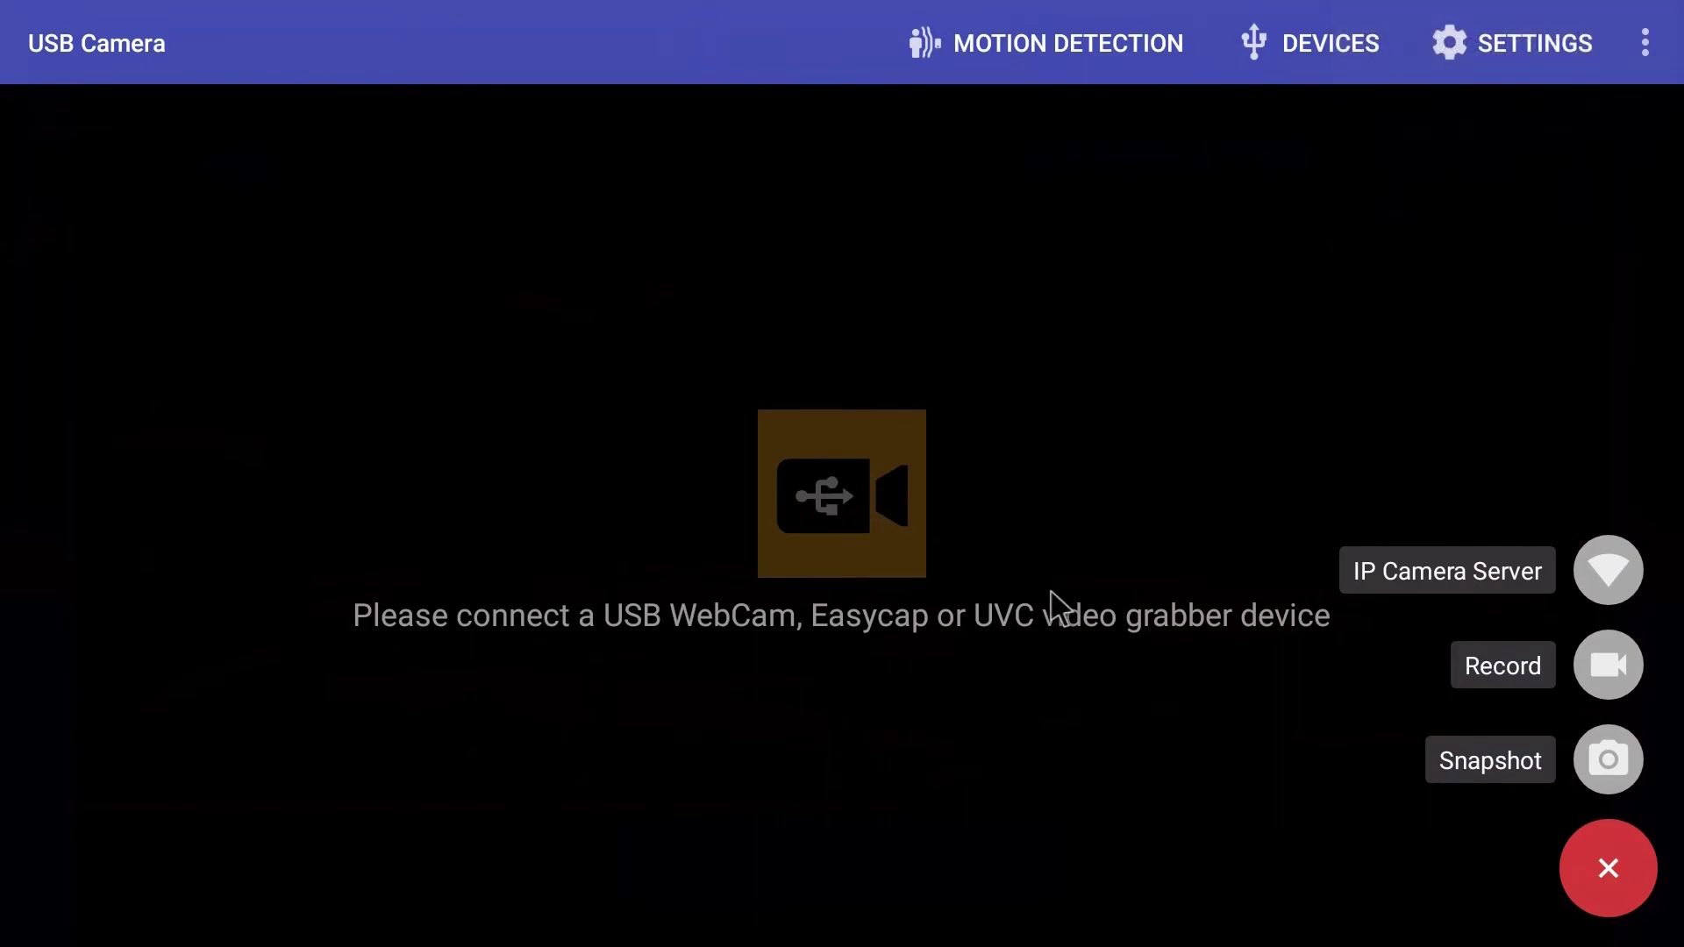
- Go to the TV home screen, launch Video Player from the apps list, and browse device storage
key("Home")
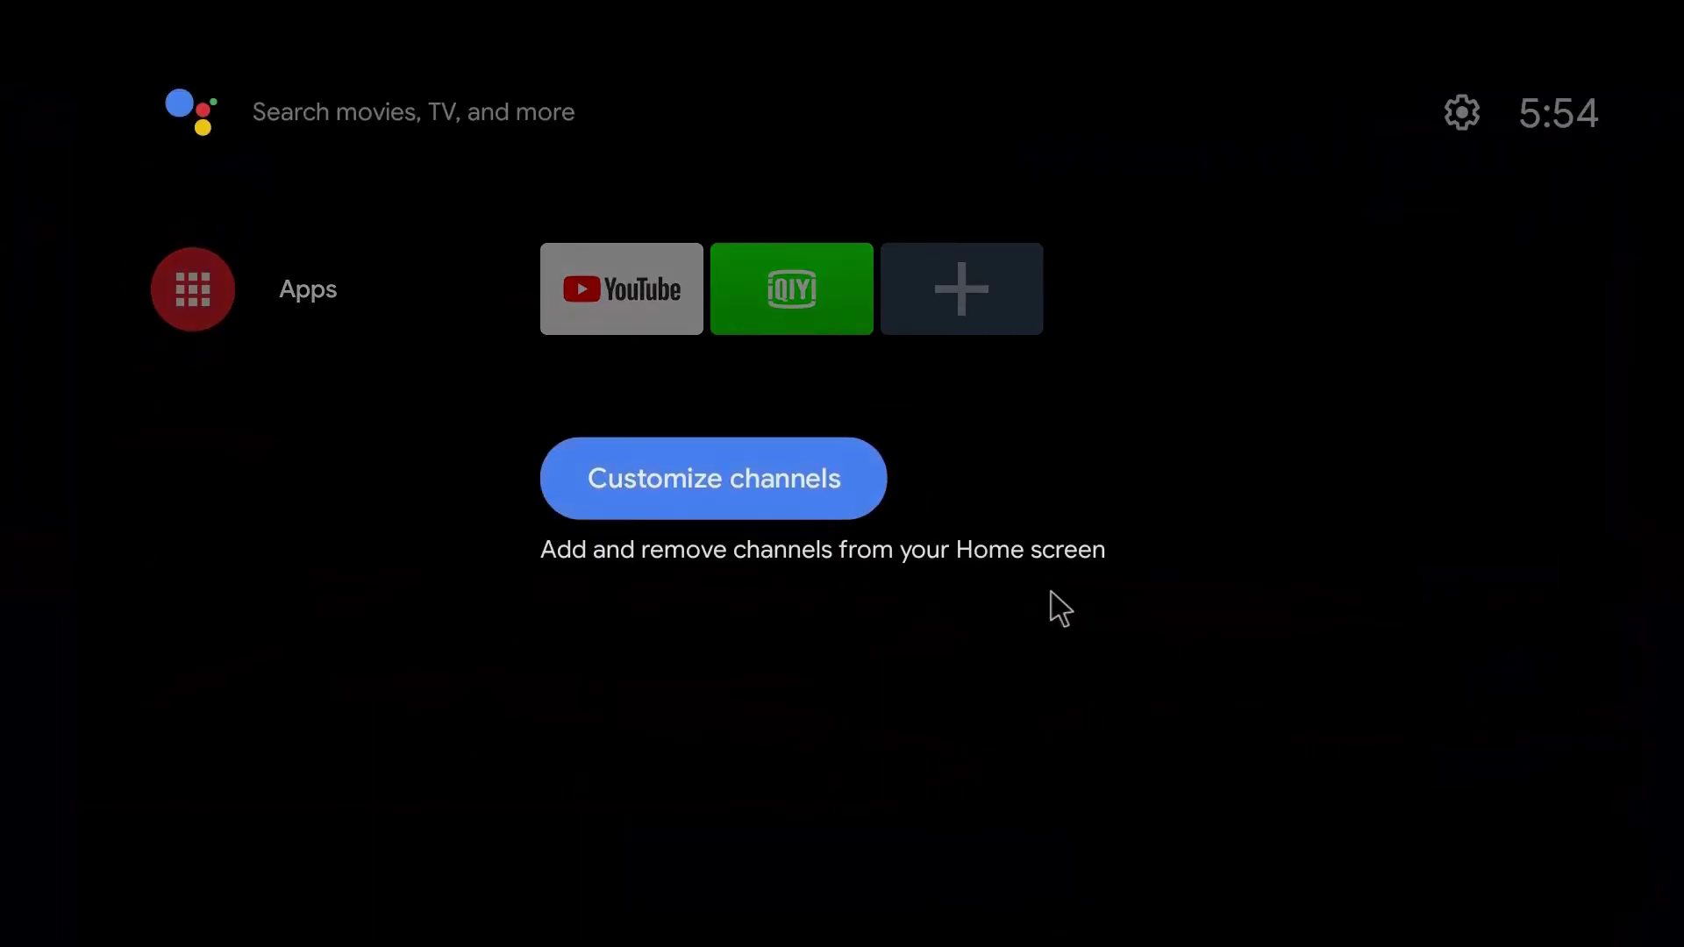
key("Return")
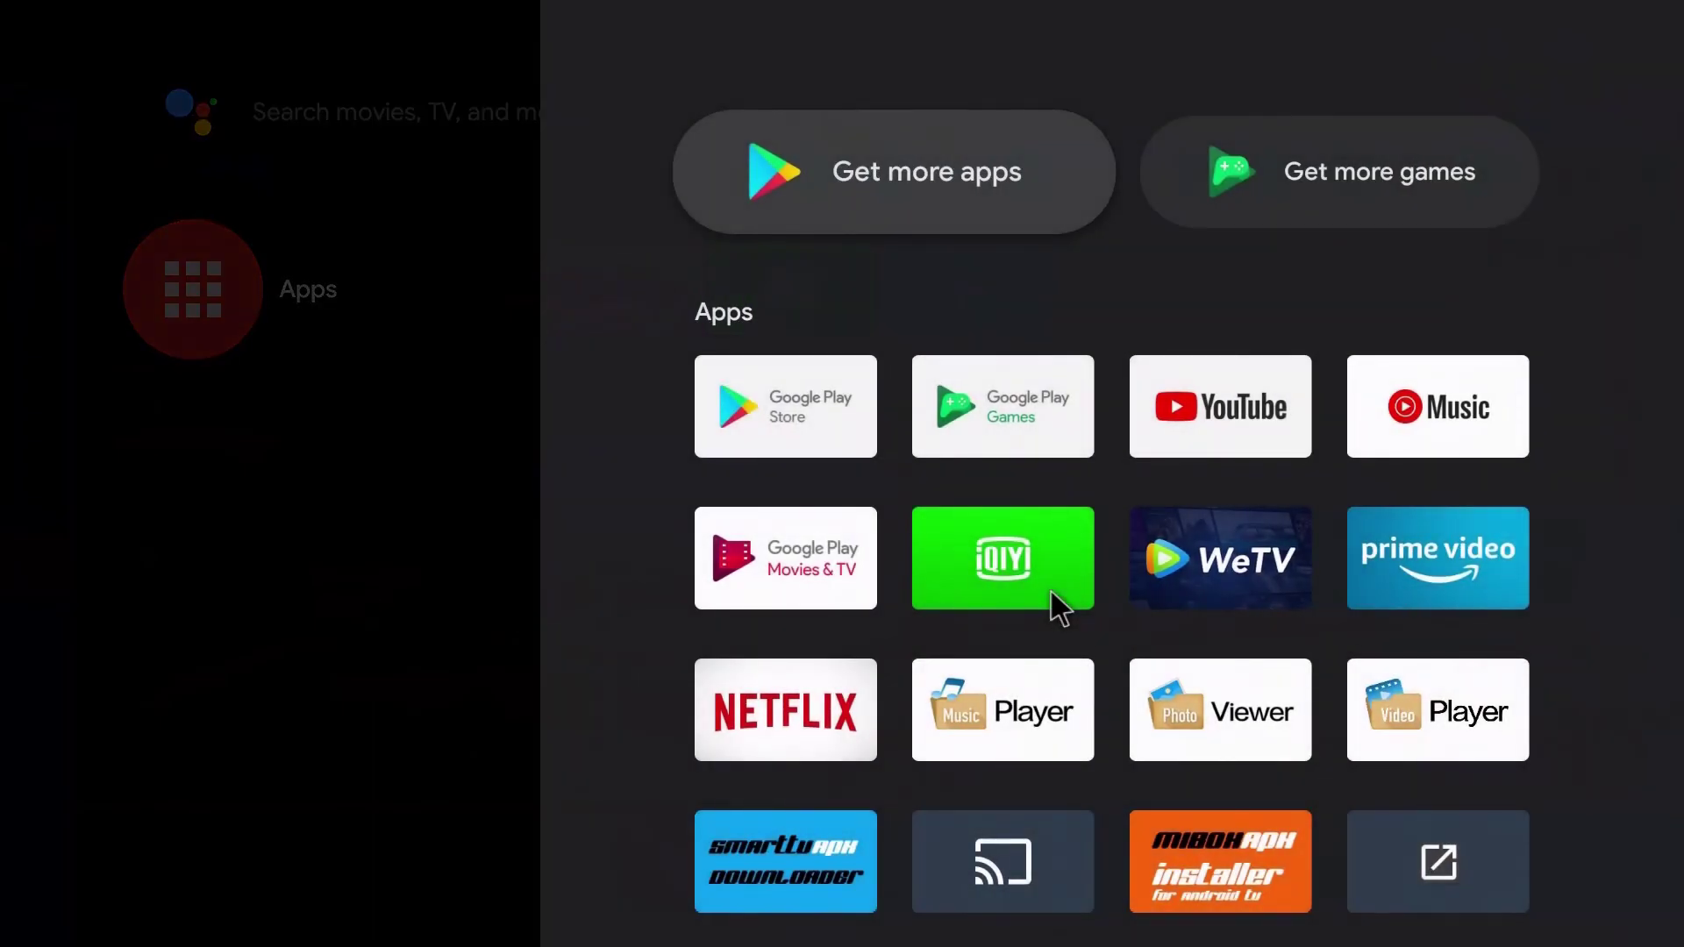
key("Down")
key("Down")
key("Right")
key("Right")
key("Right")
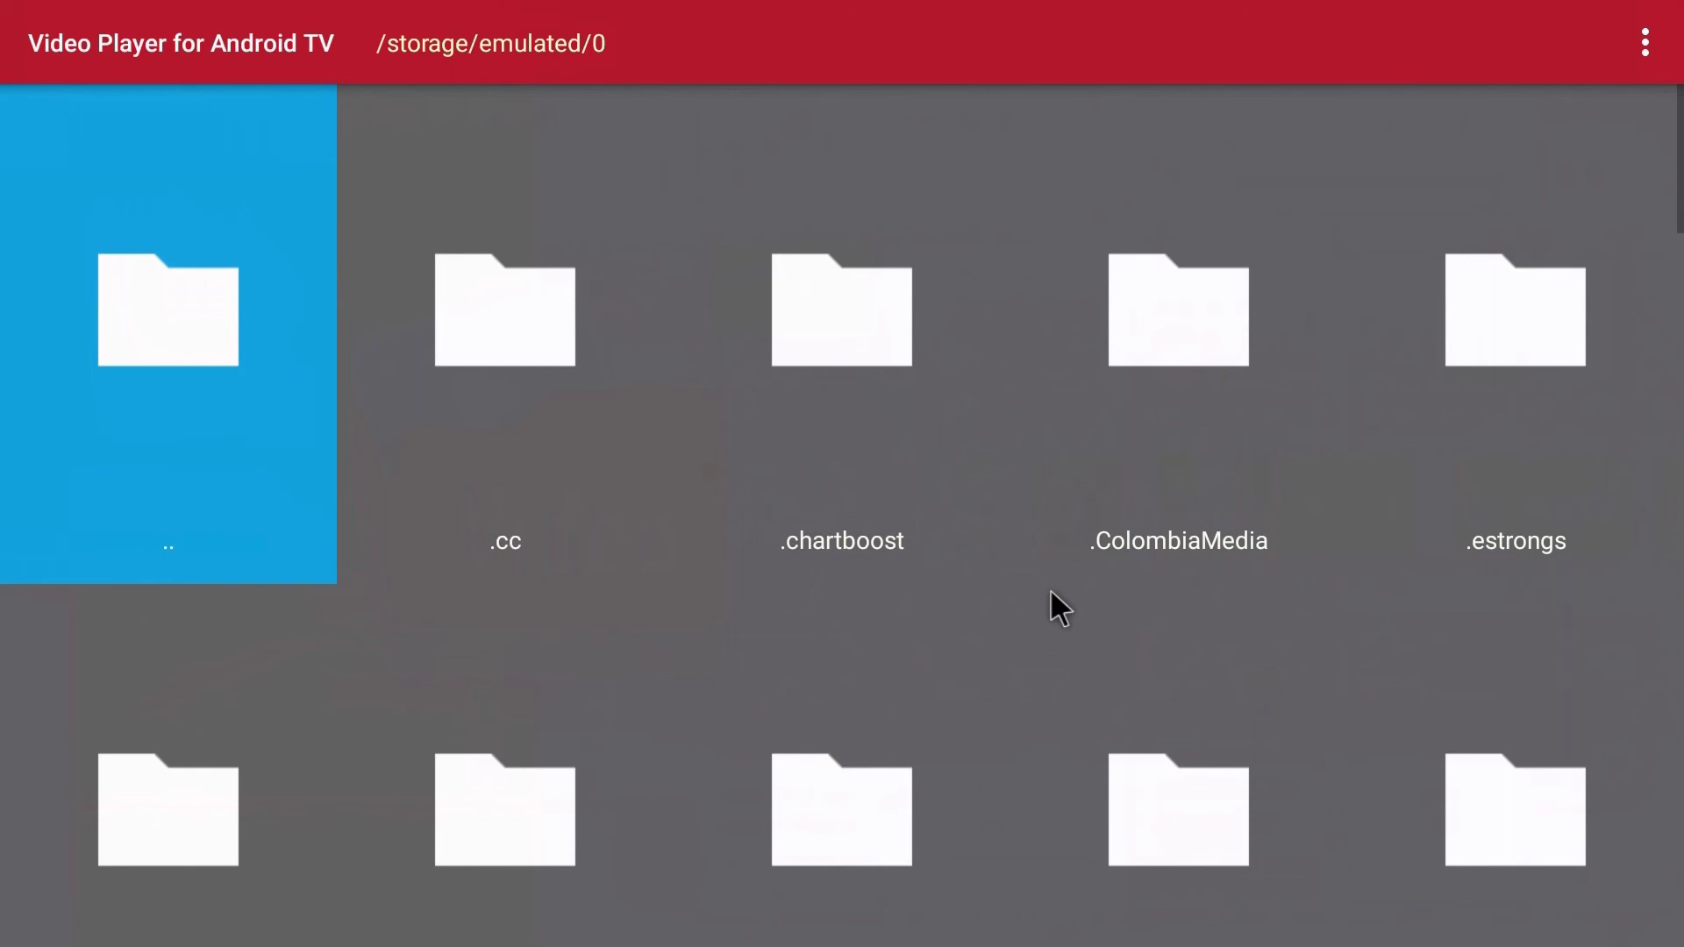
key("Down")
key("Down")
key("Down")
key("Down")
key("Down")
key("Down")
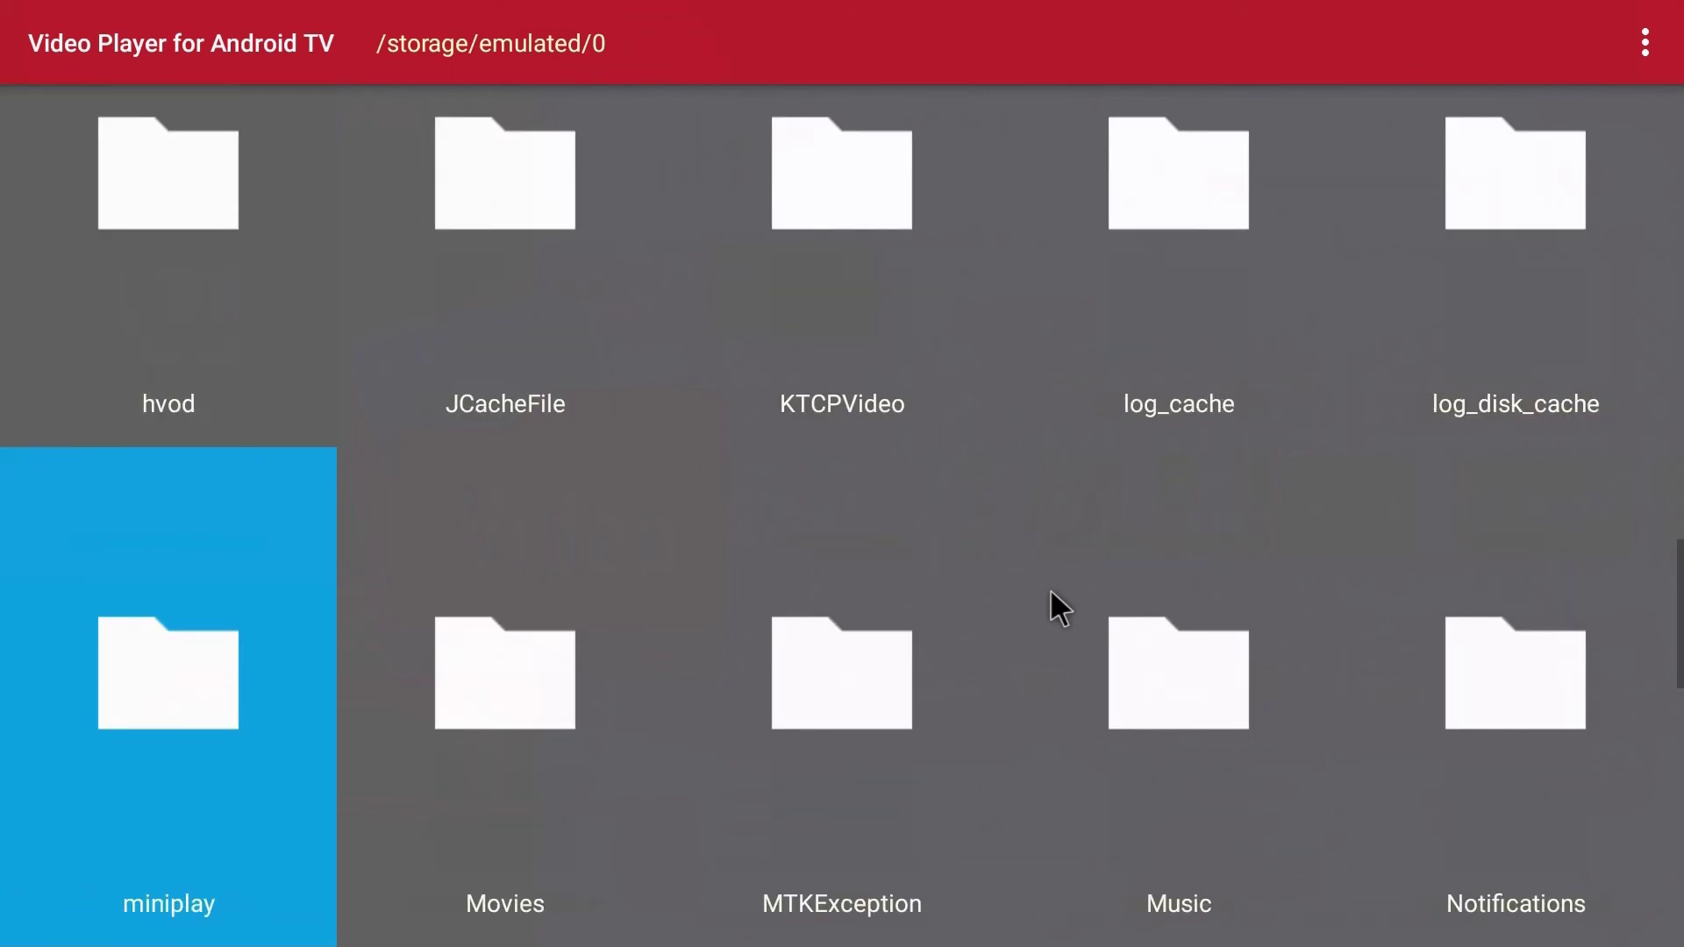